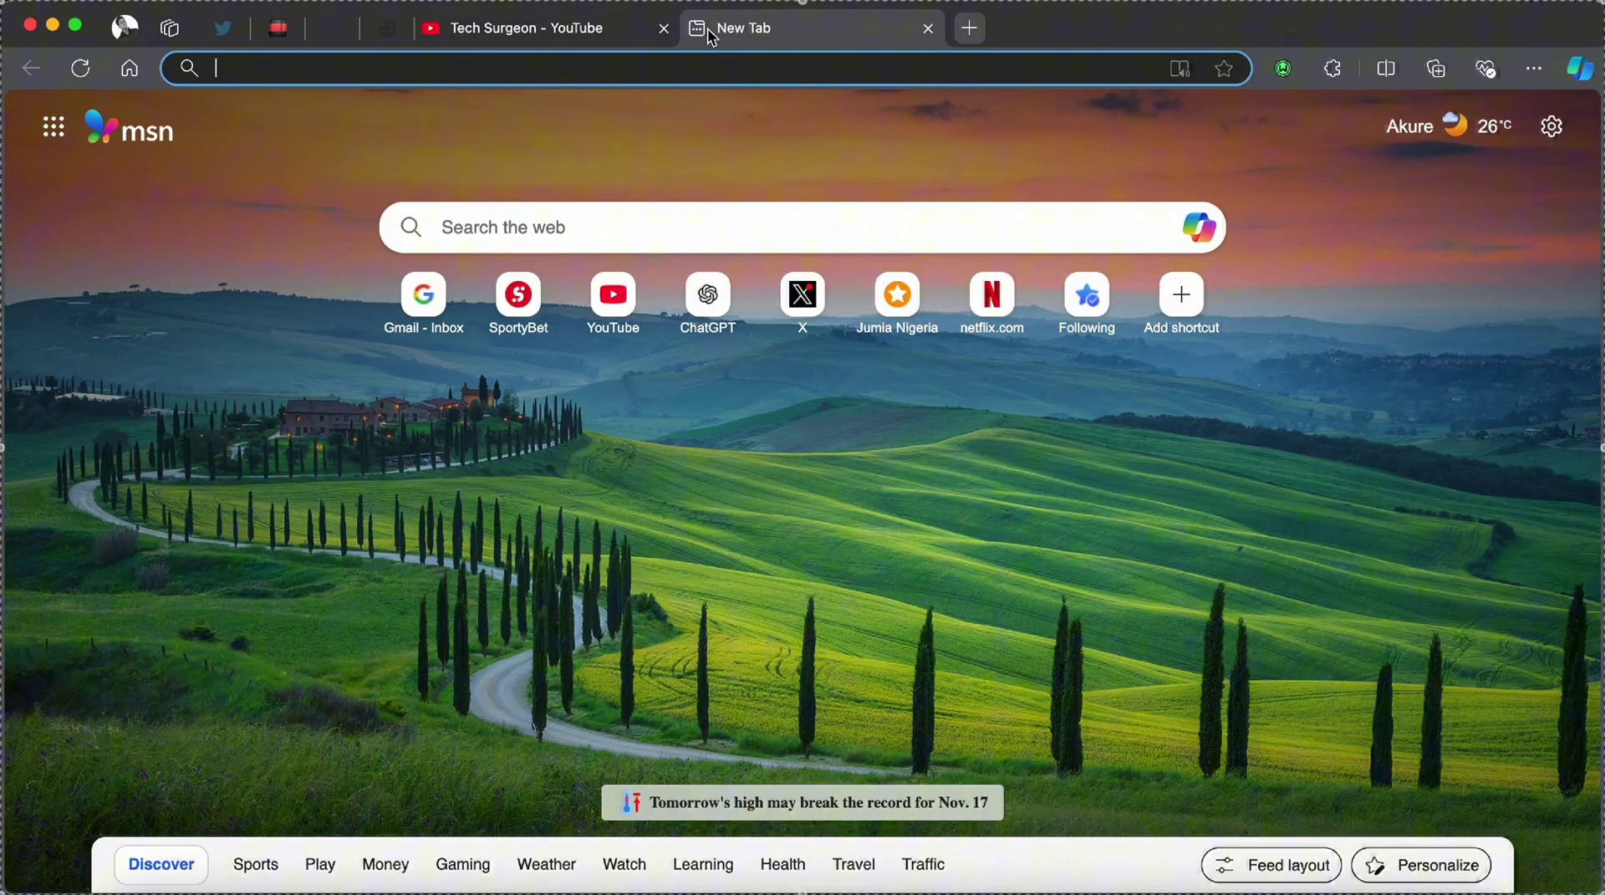
# - Search the web for 'top view' from the Edge address bar
pyautogui.write('top')
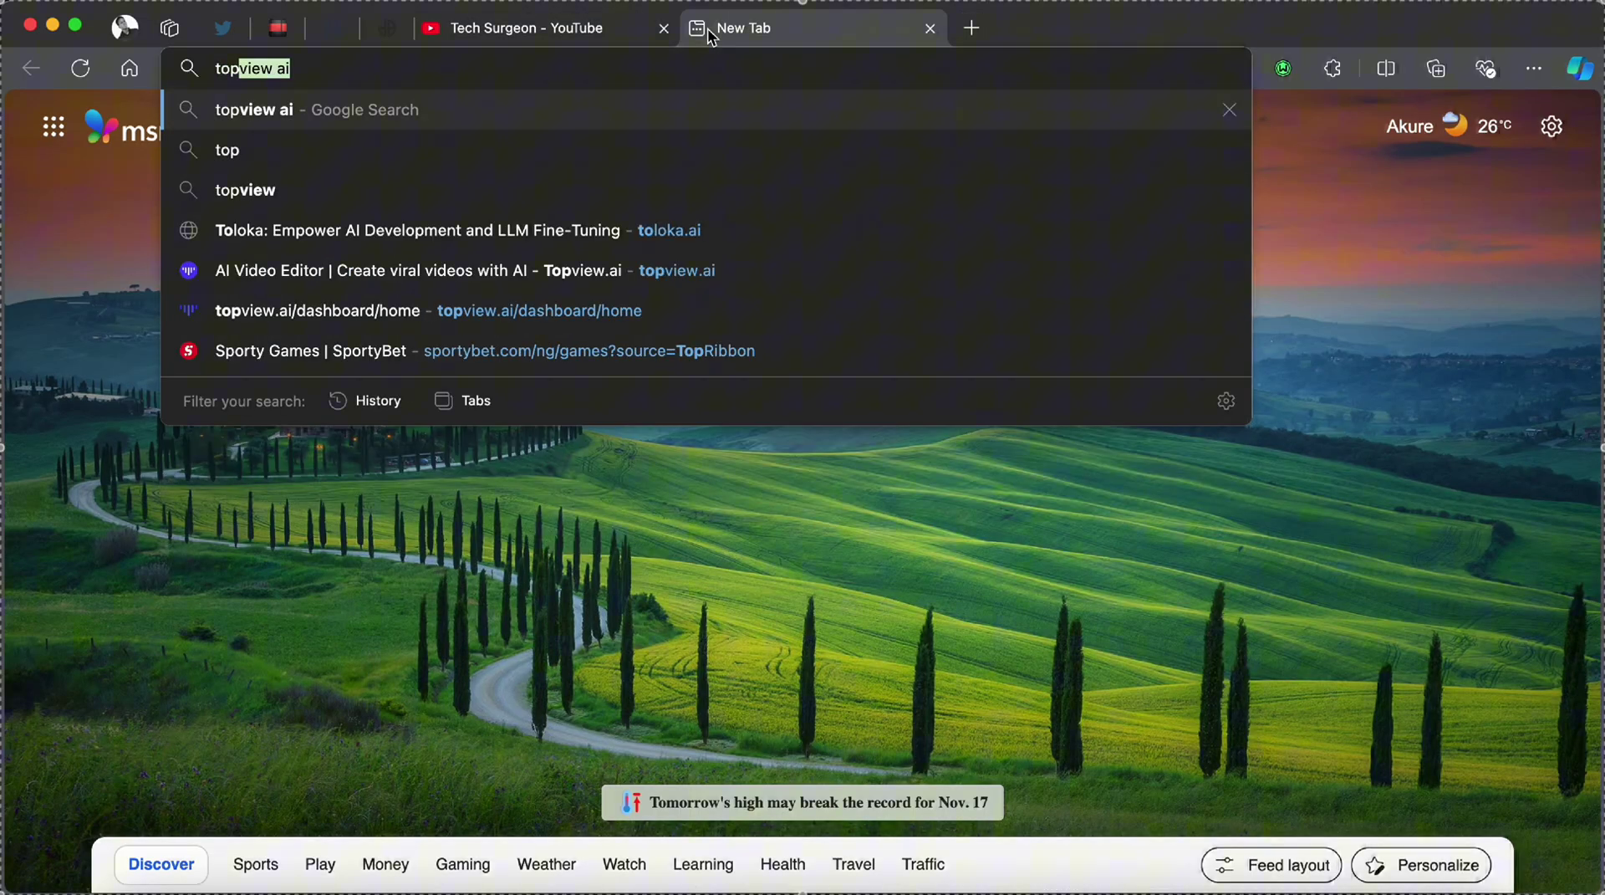
pyautogui.write(' view')
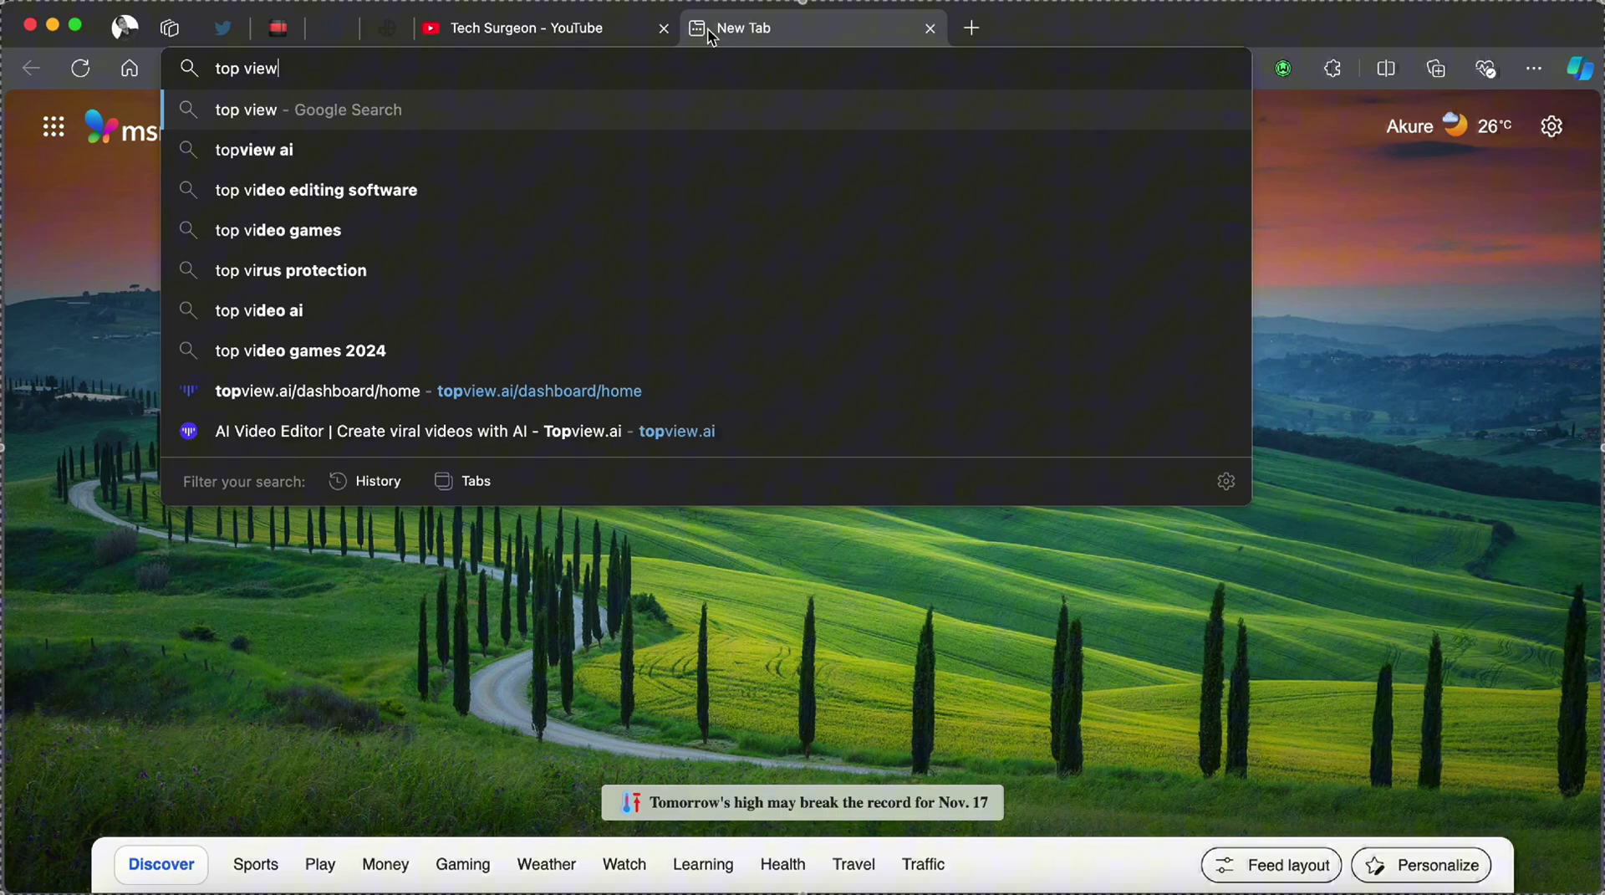
pyautogui.press('Return')
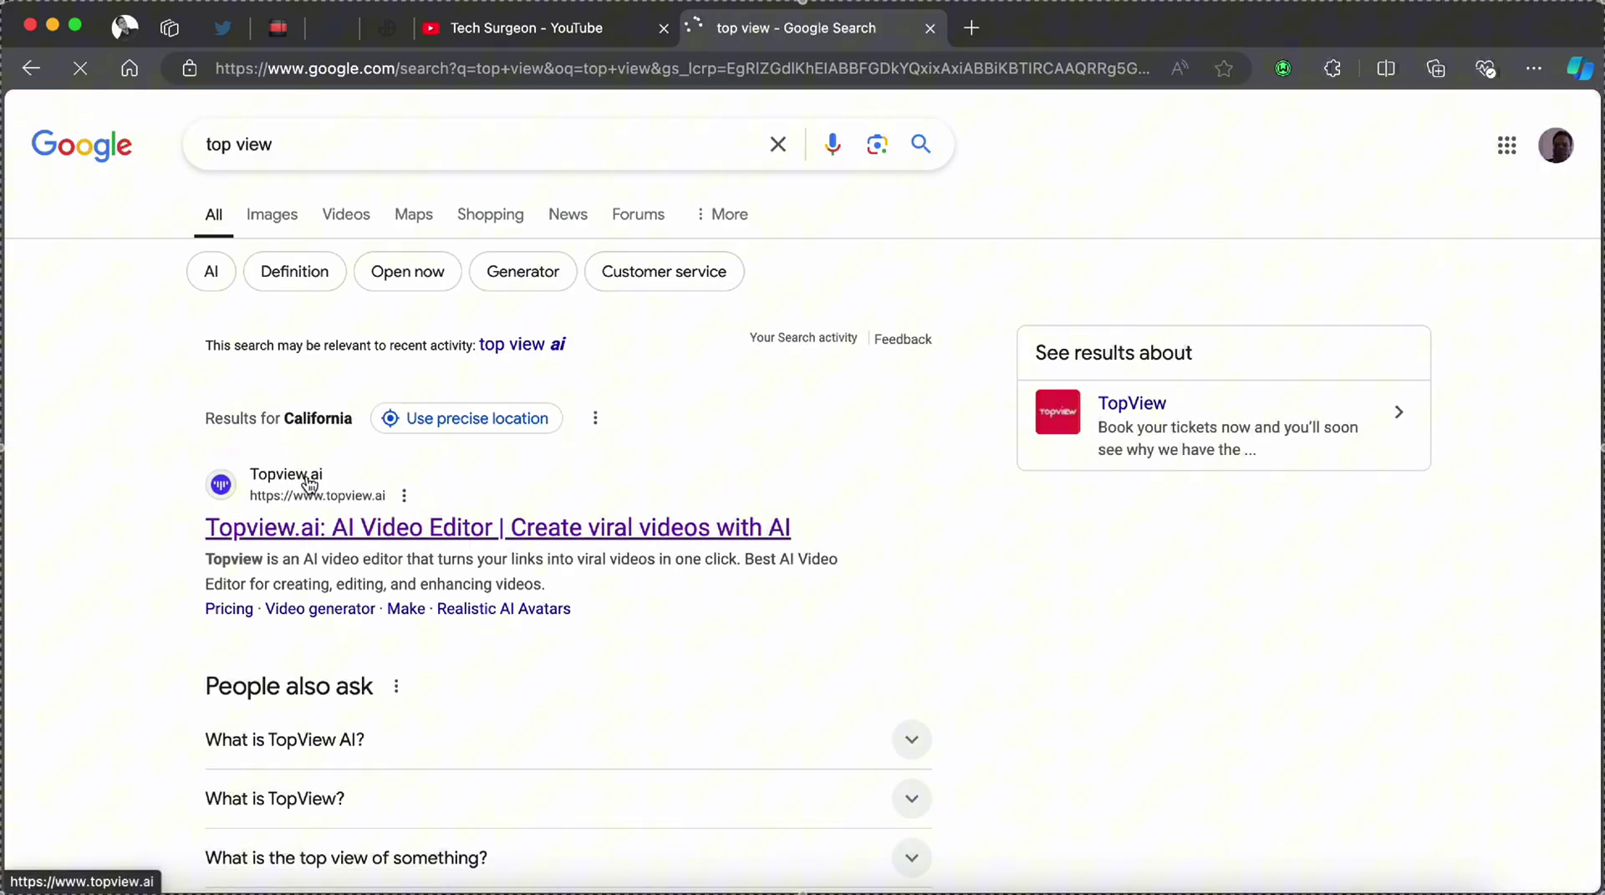
# - Open the Topview.ai result and go to the TopView dashboard from the account menu
pyautogui.click(452, 528)
pyautogui.click(1515, 190)
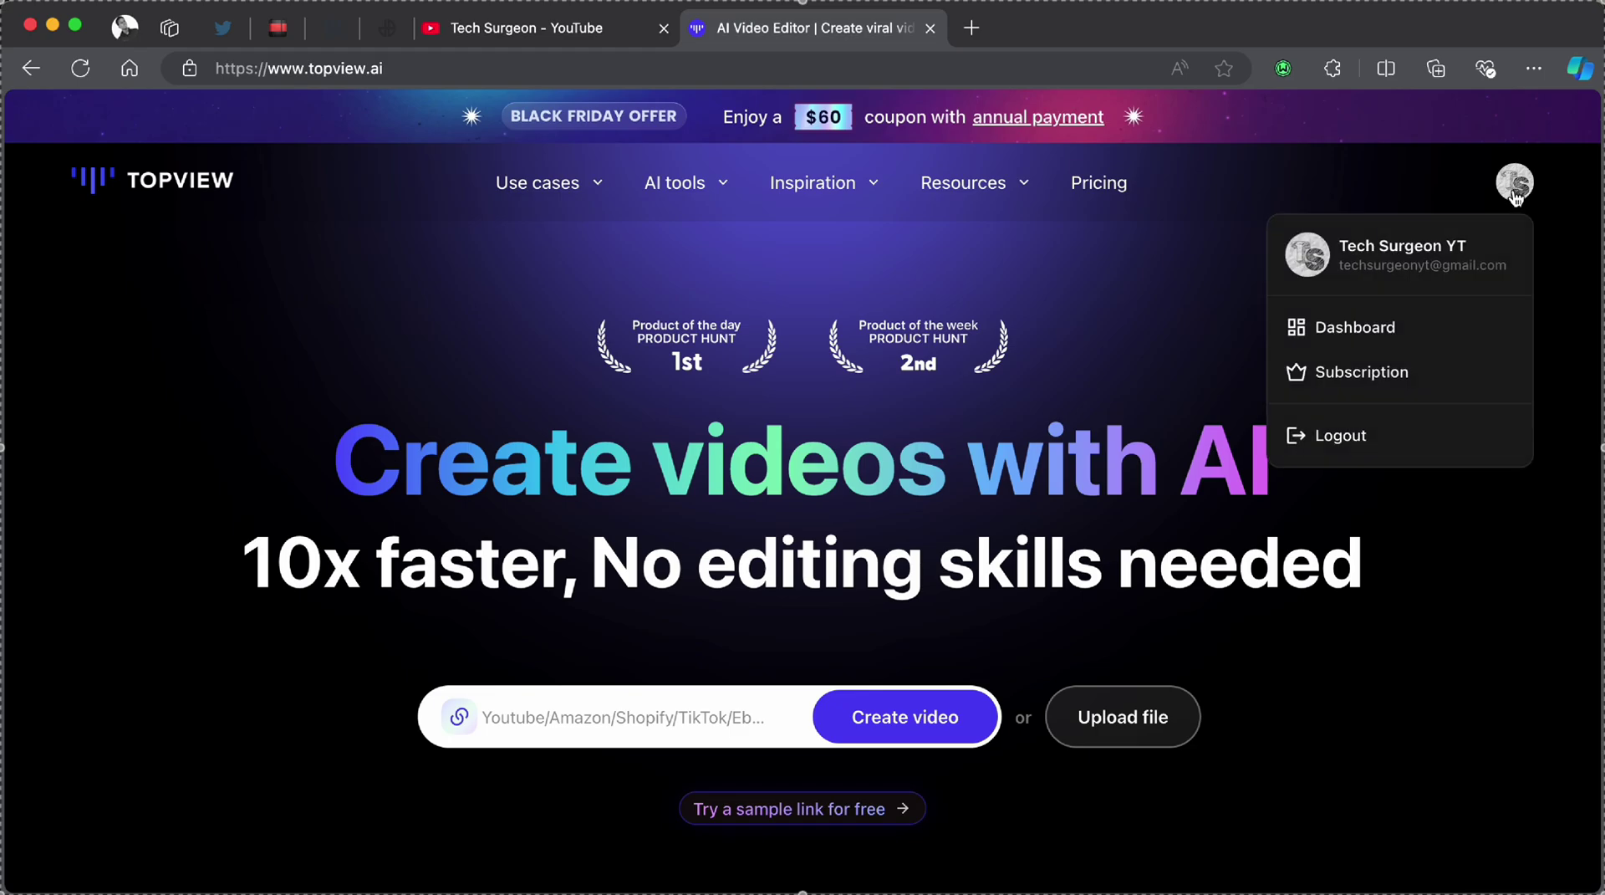
pyautogui.click(1335, 331)
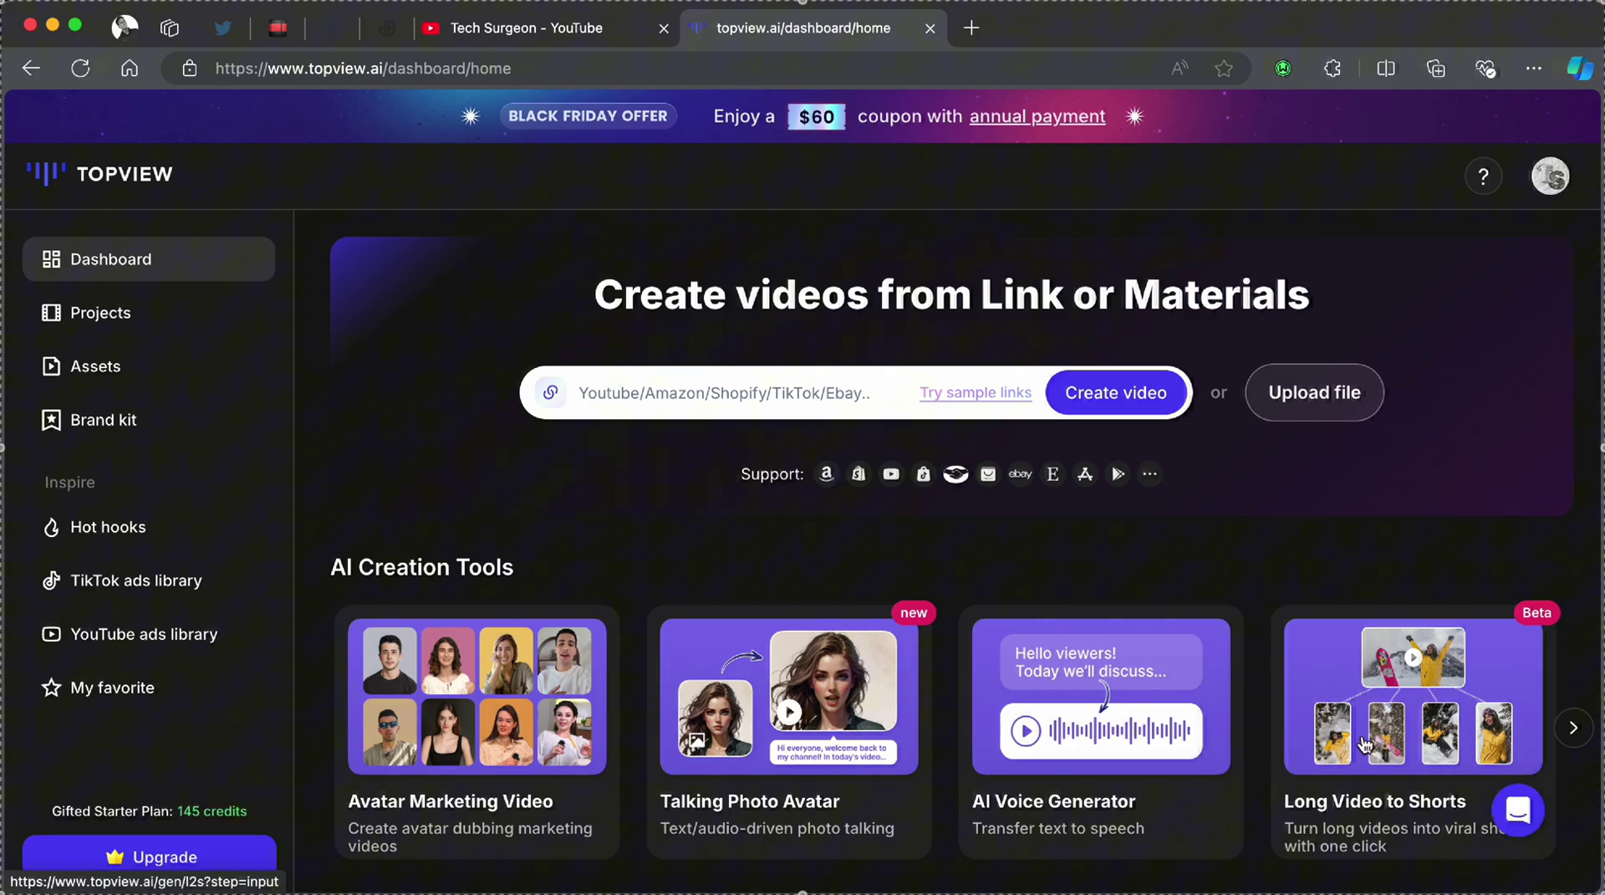
pyautogui.scroll(-2, 1401, 485)
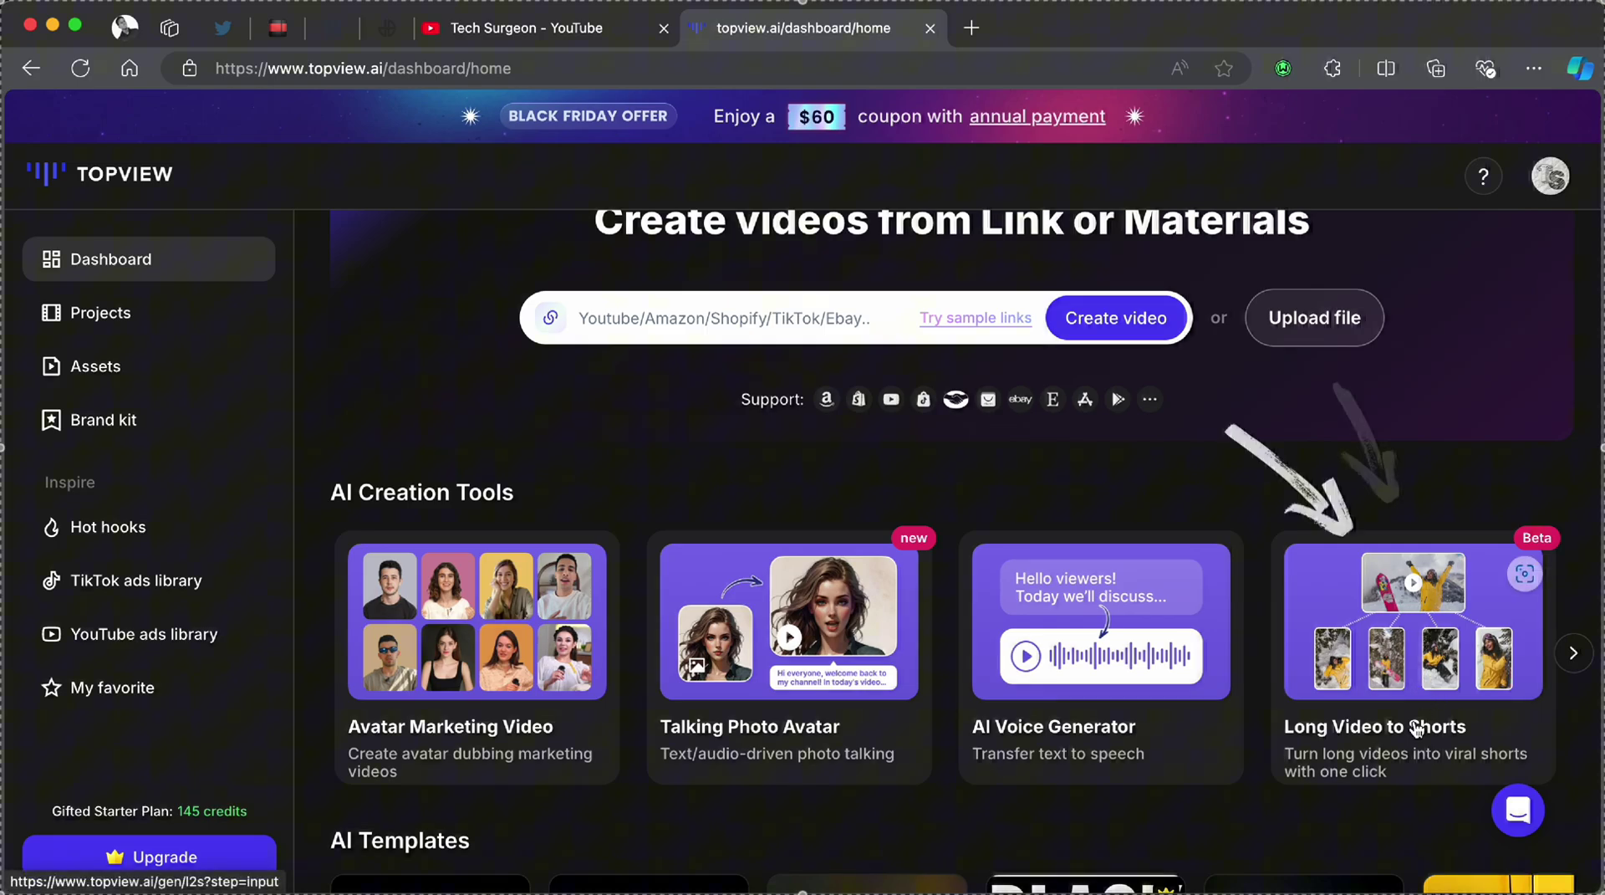
pyautogui.click(1573, 657)
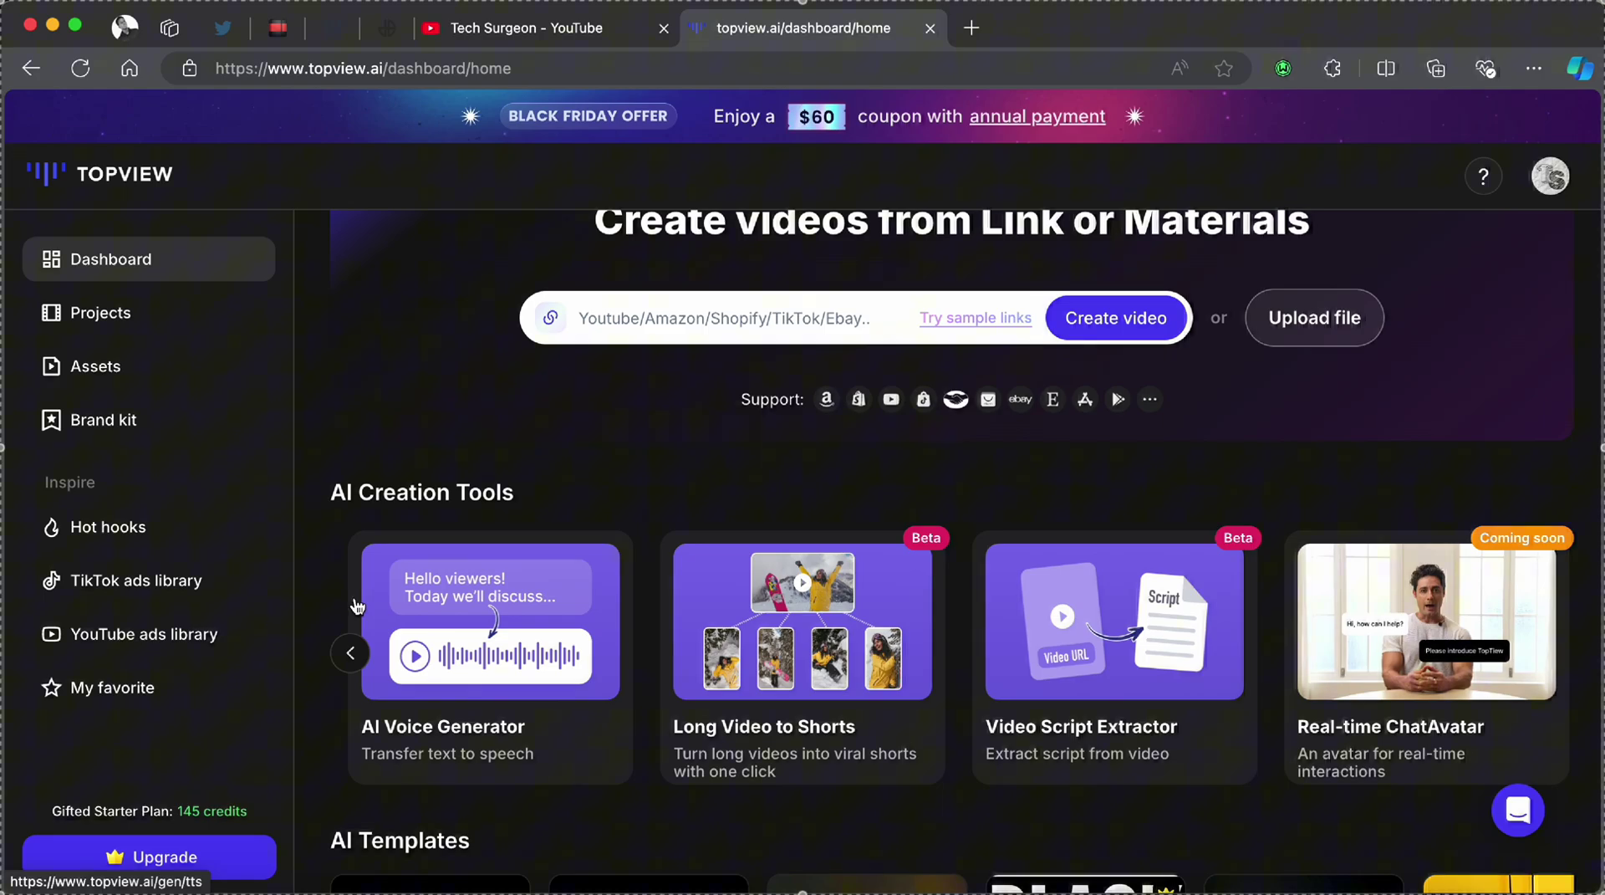
pyautogui.click(347, 668)
pyautogui.click(346, 667)
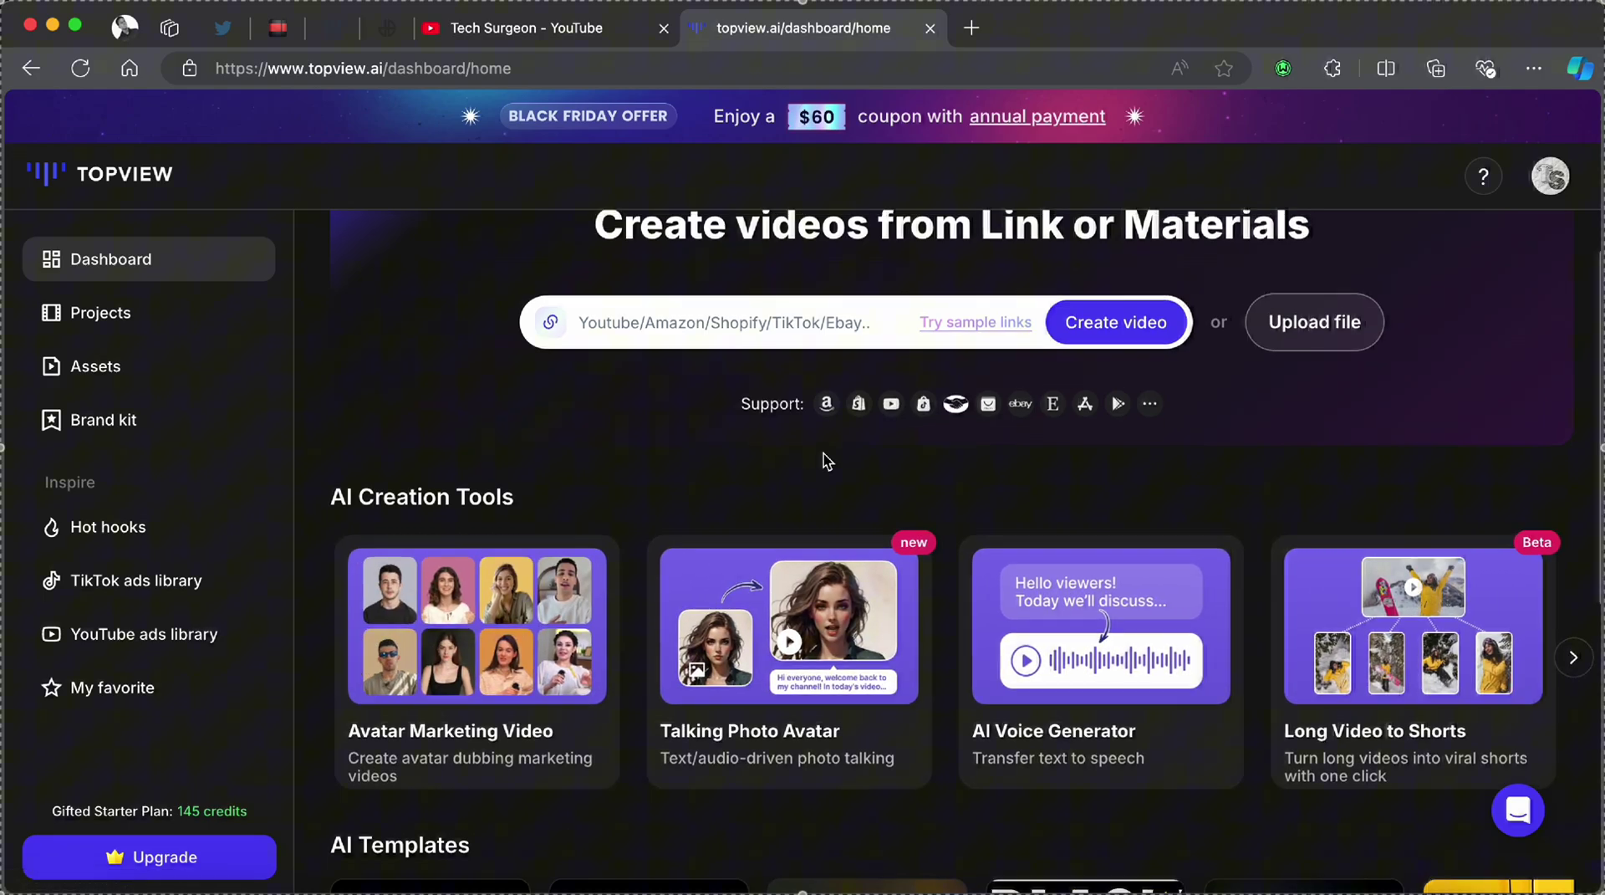
# - Scroll to the top of the dashboard and select the Create videos from Link box
pyautogui.scroll(1, 824, 459)
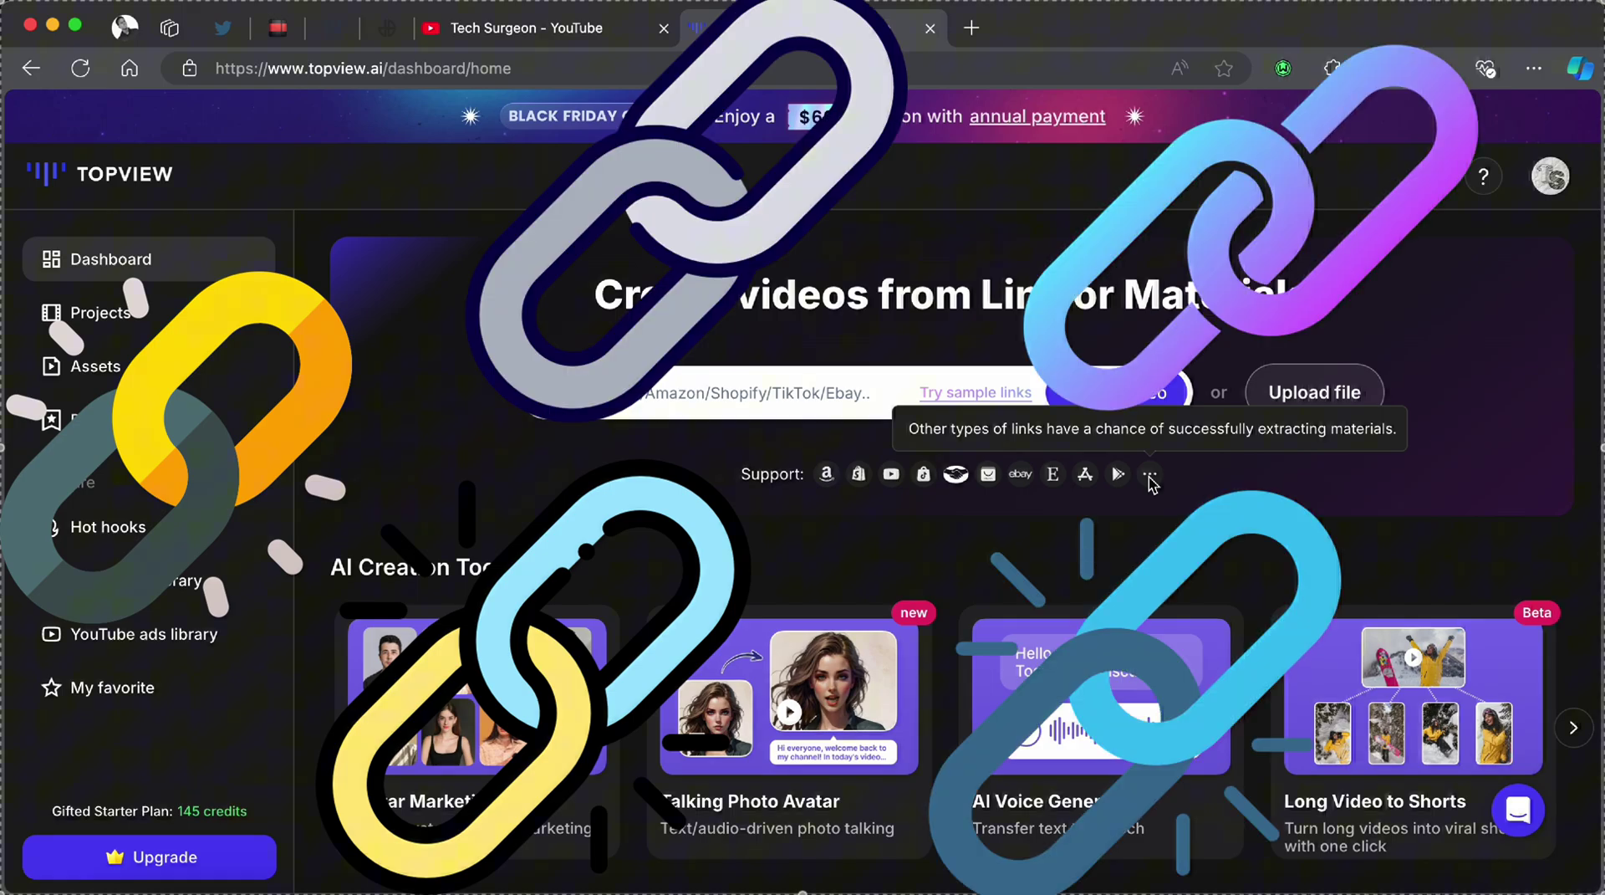
pyautogui.click(756, 391)
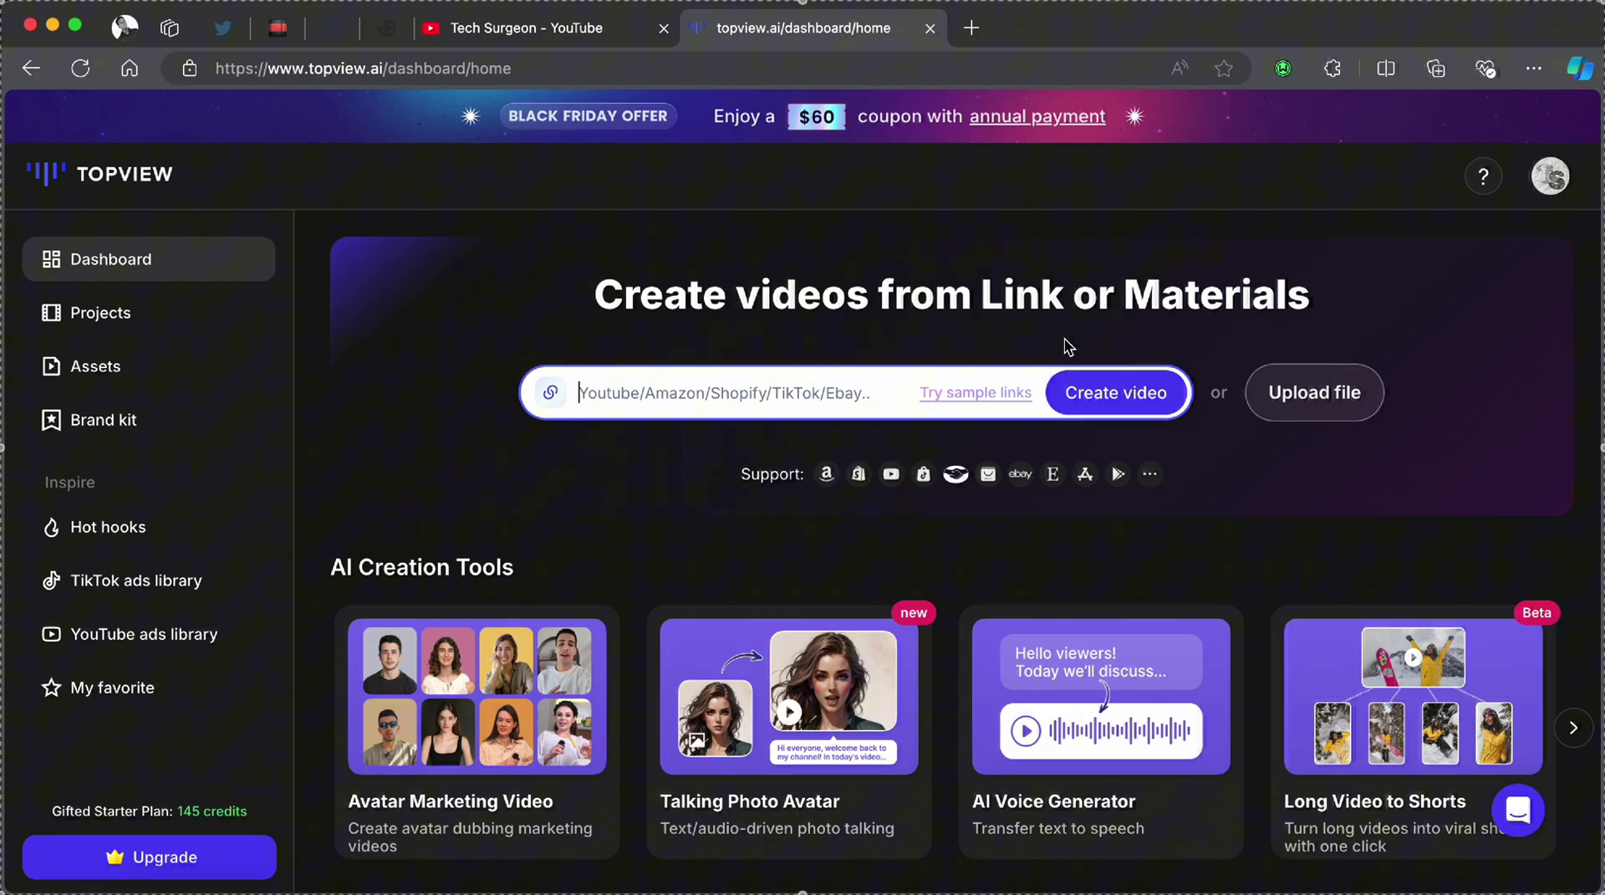
# - Open the Apple AirTag 4 Pack Amazon page ($79.98) in a new tab and select its URL
pyautogui.click(977, 30)
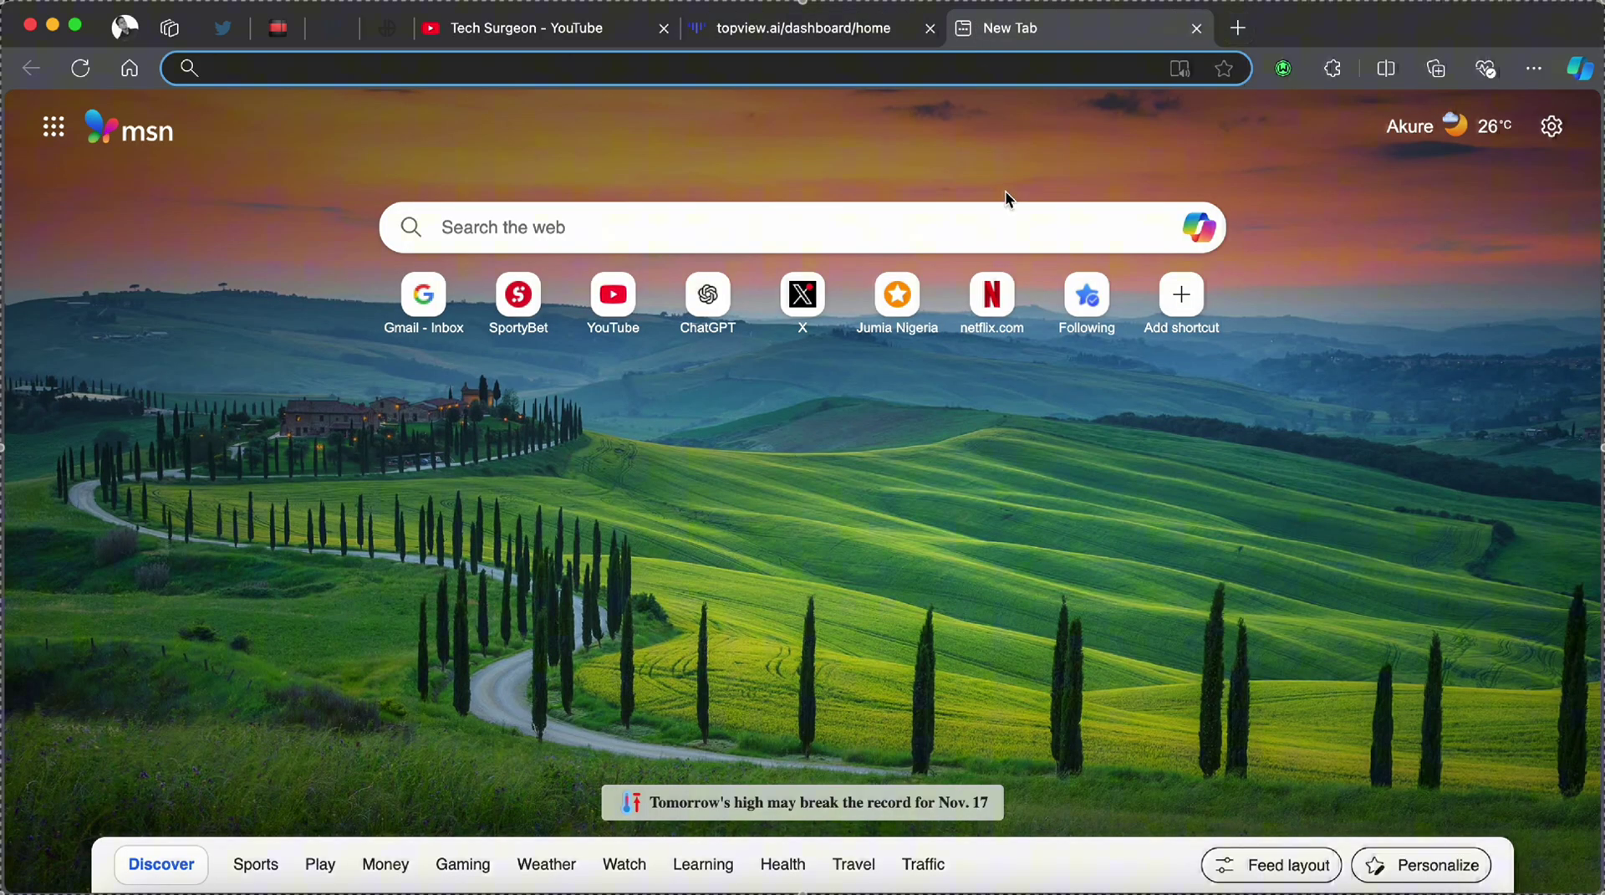
pyautogui.write('amazon')
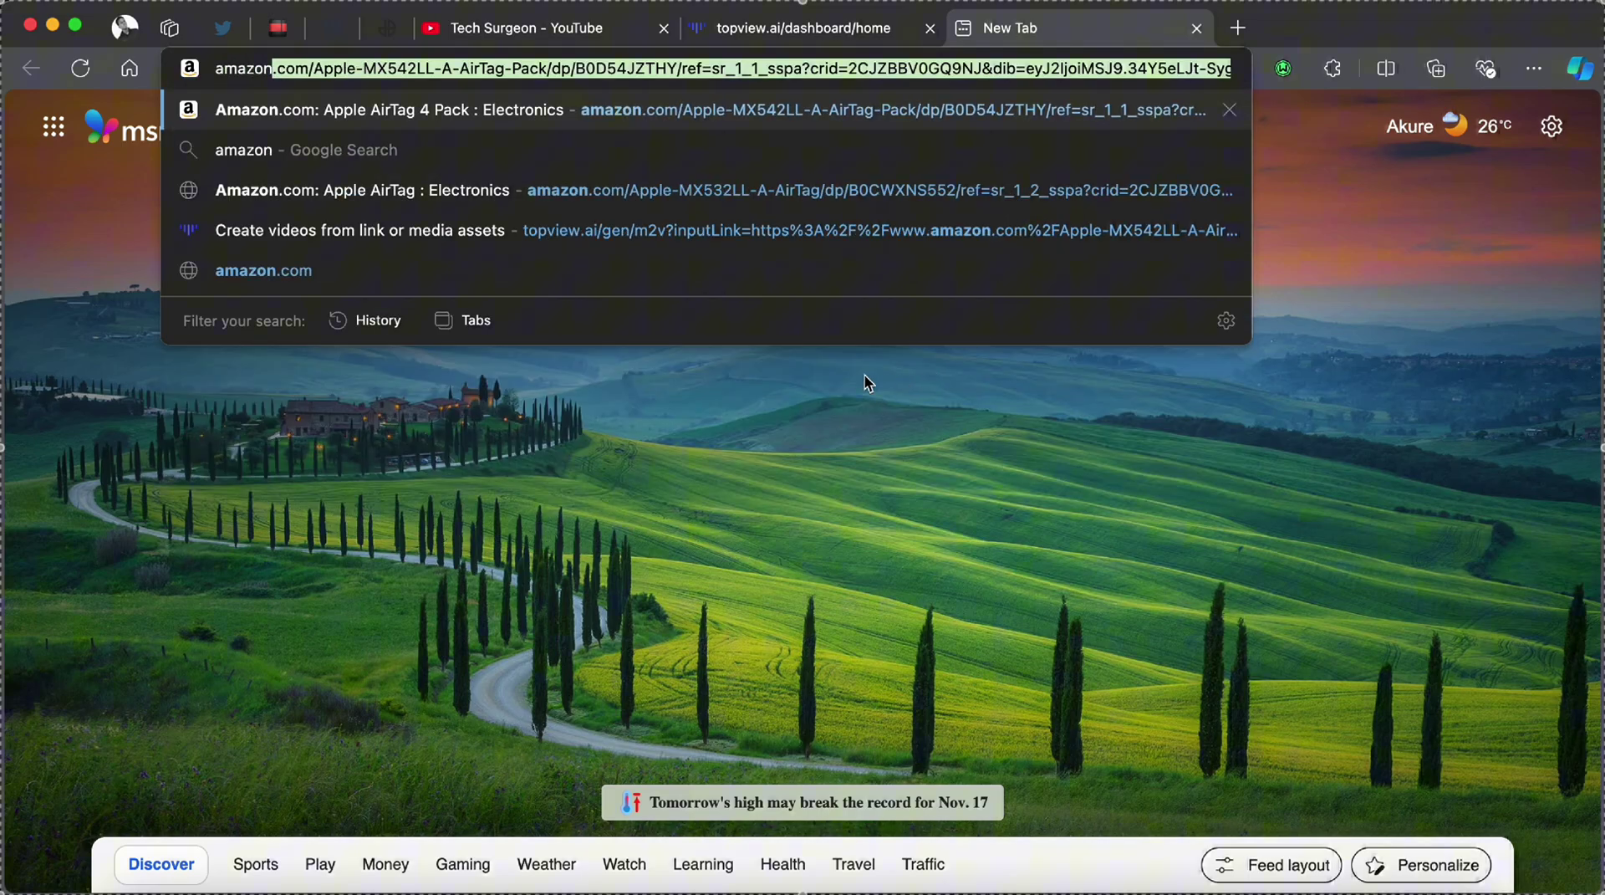
pyautogui.click(471, 121)
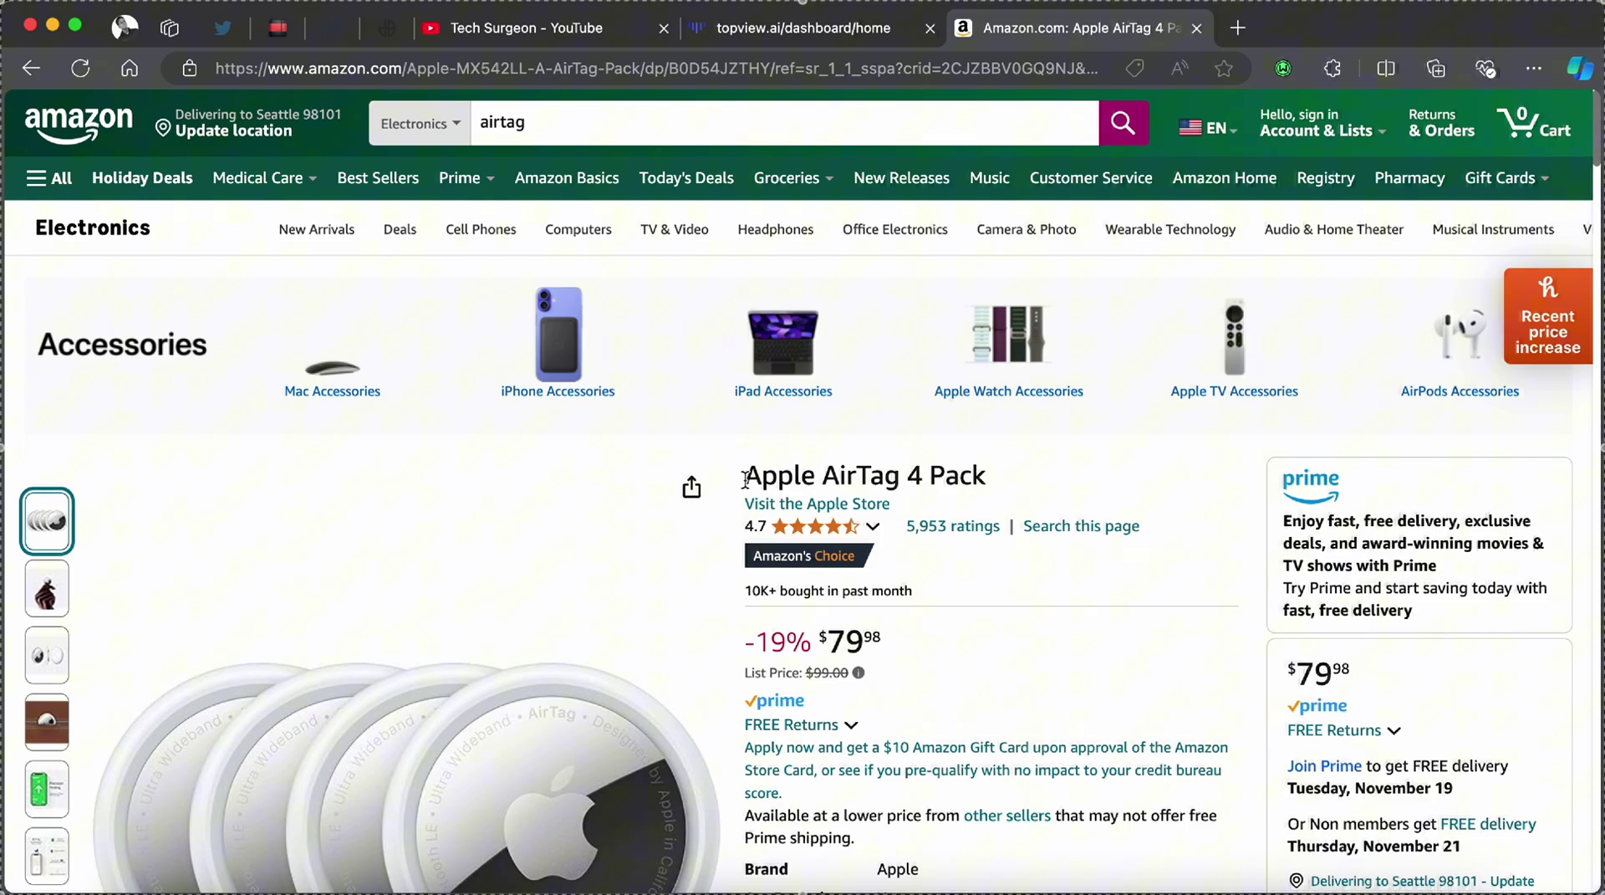
pyautogui.click(485, 68)
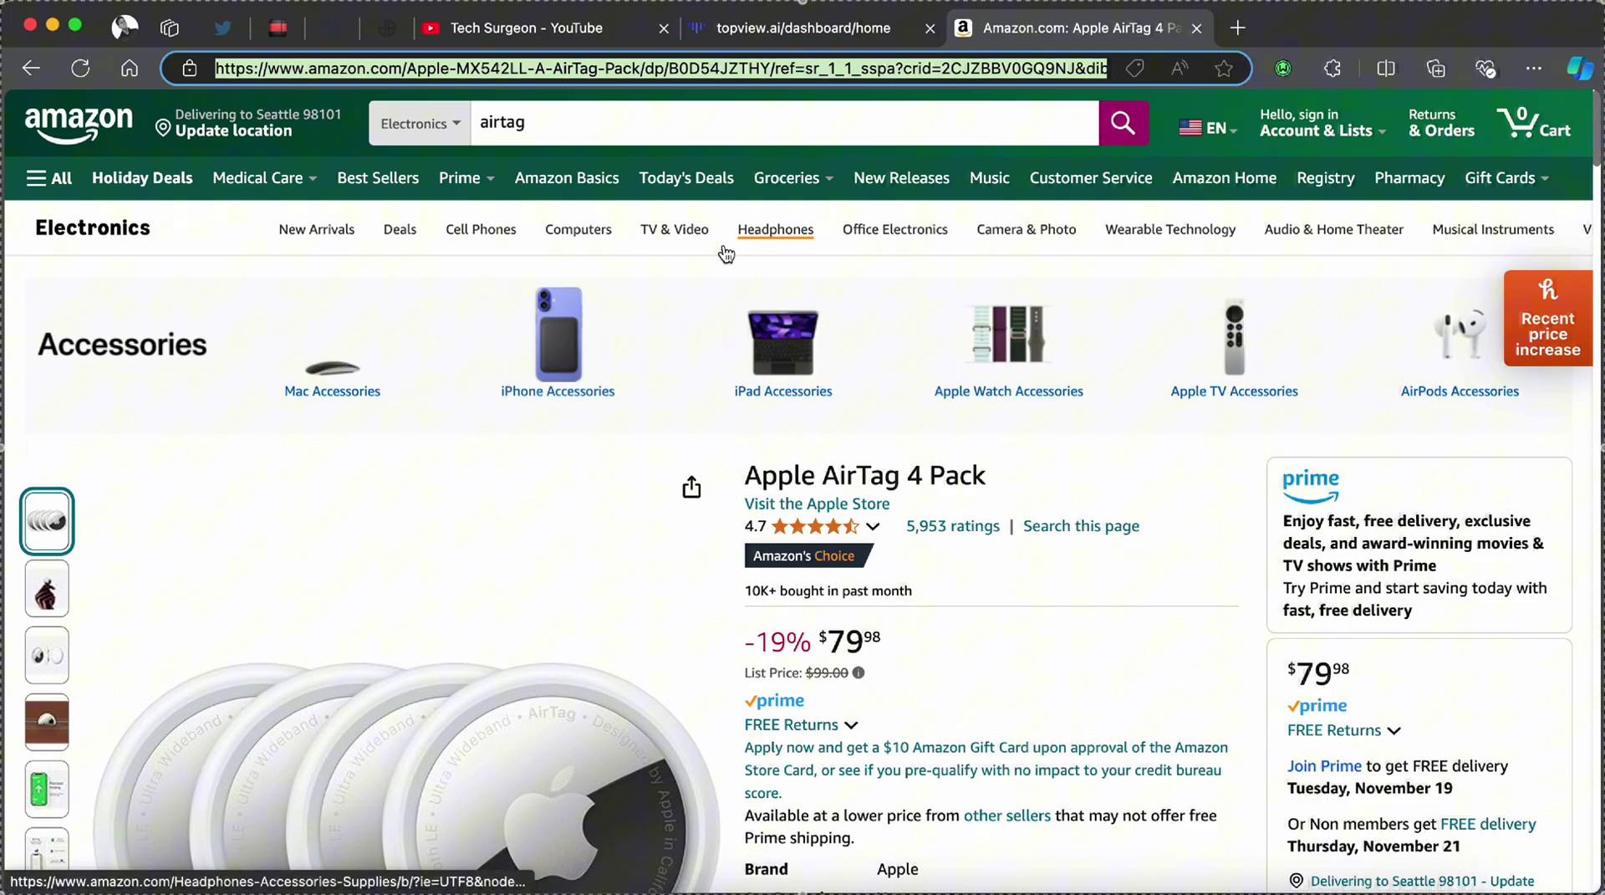
# - Paste the AirTag Amazon link into TopView's link box and create a video from it
pyautogui.click(741, 28)
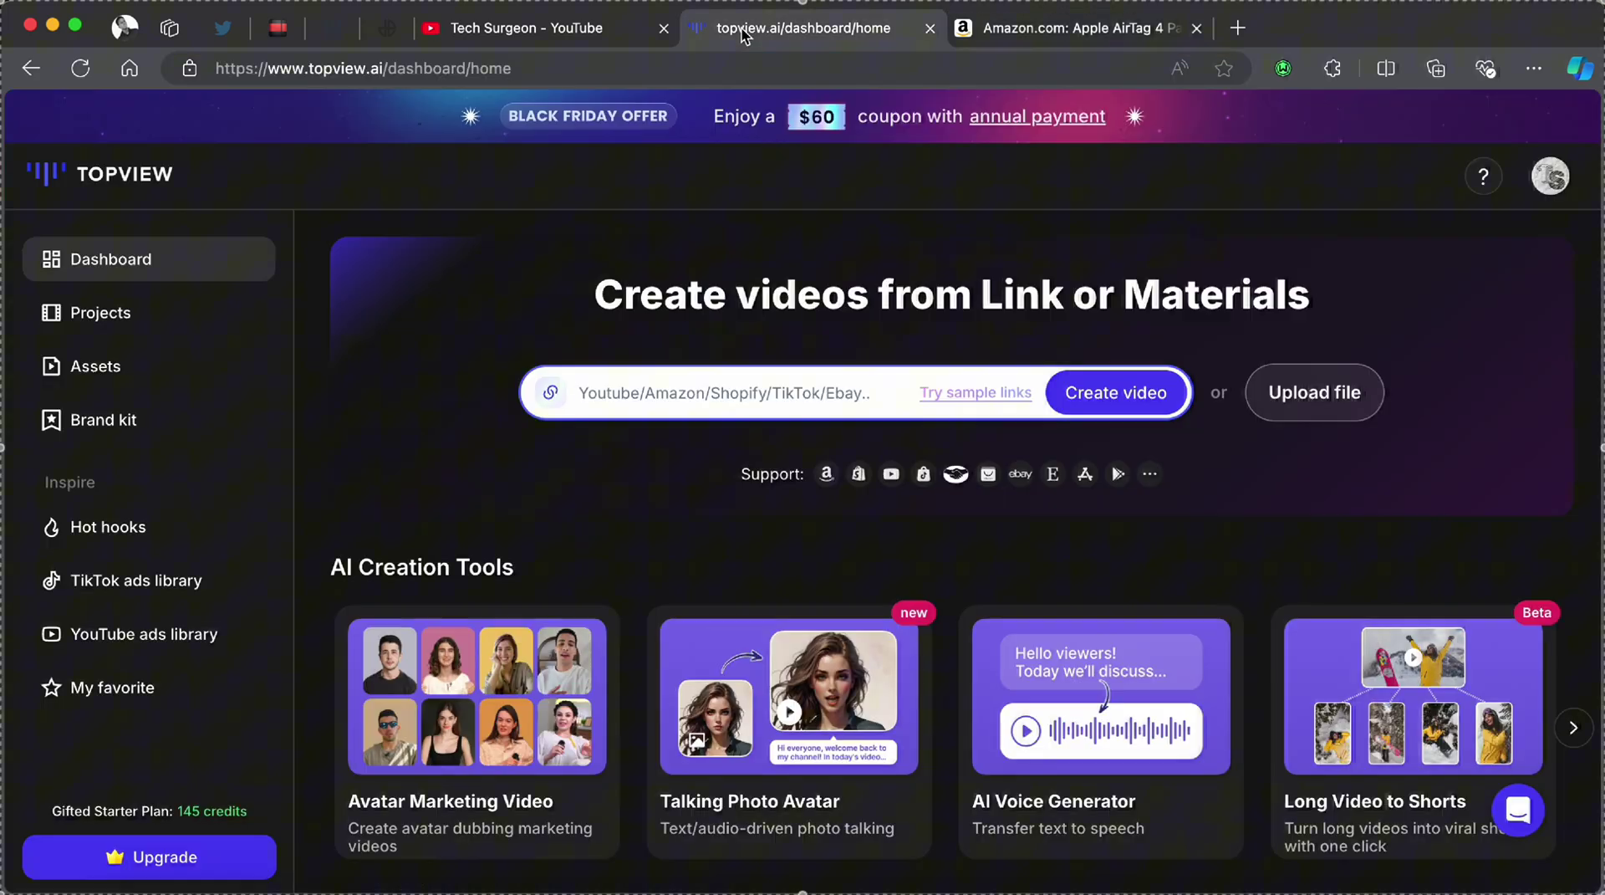
pyautogui.press('super+v')
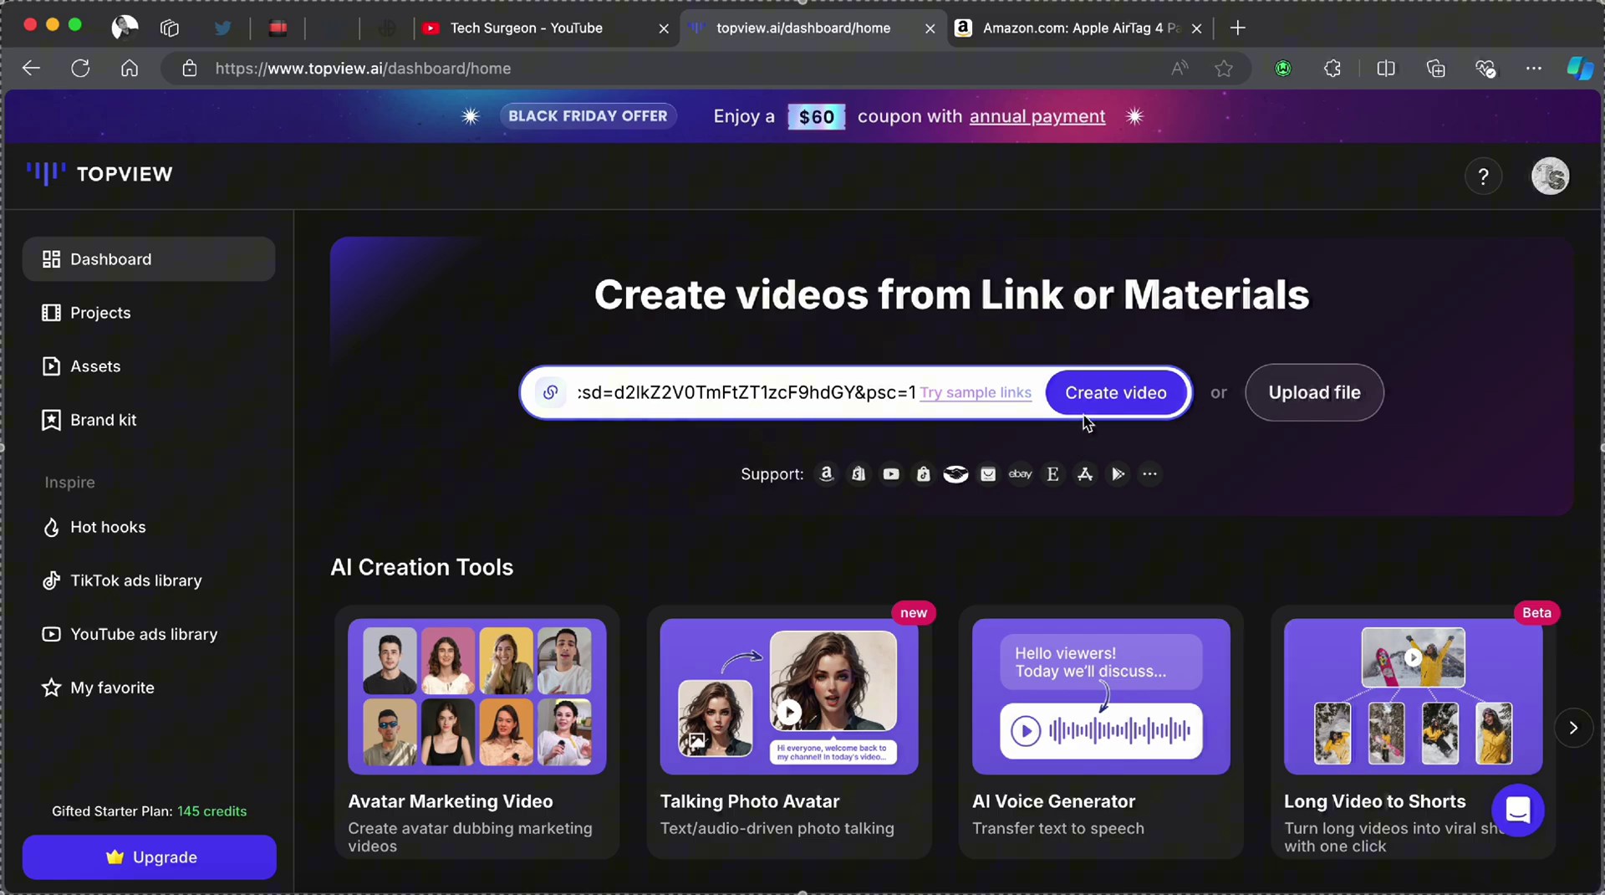
pyautogui.click(1155, 402)
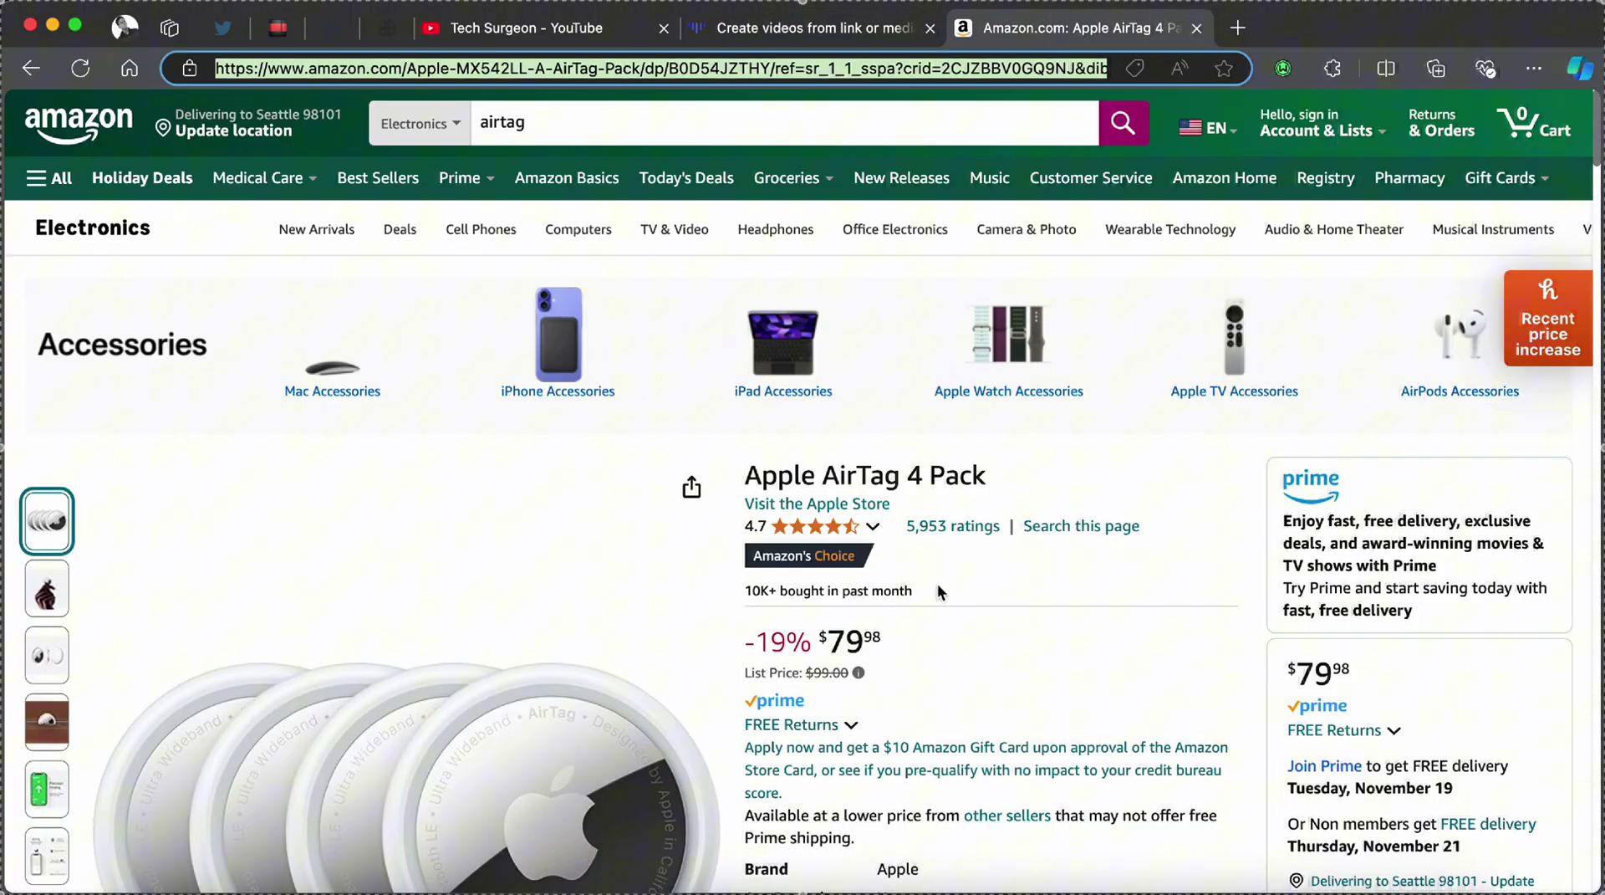
# - Scroll through the Amazon AirTag 4 Pack listing to review its product photos
pyautogui.scroll(-15, 936, 584)
pyautogui.scroll(15, 936, 584)
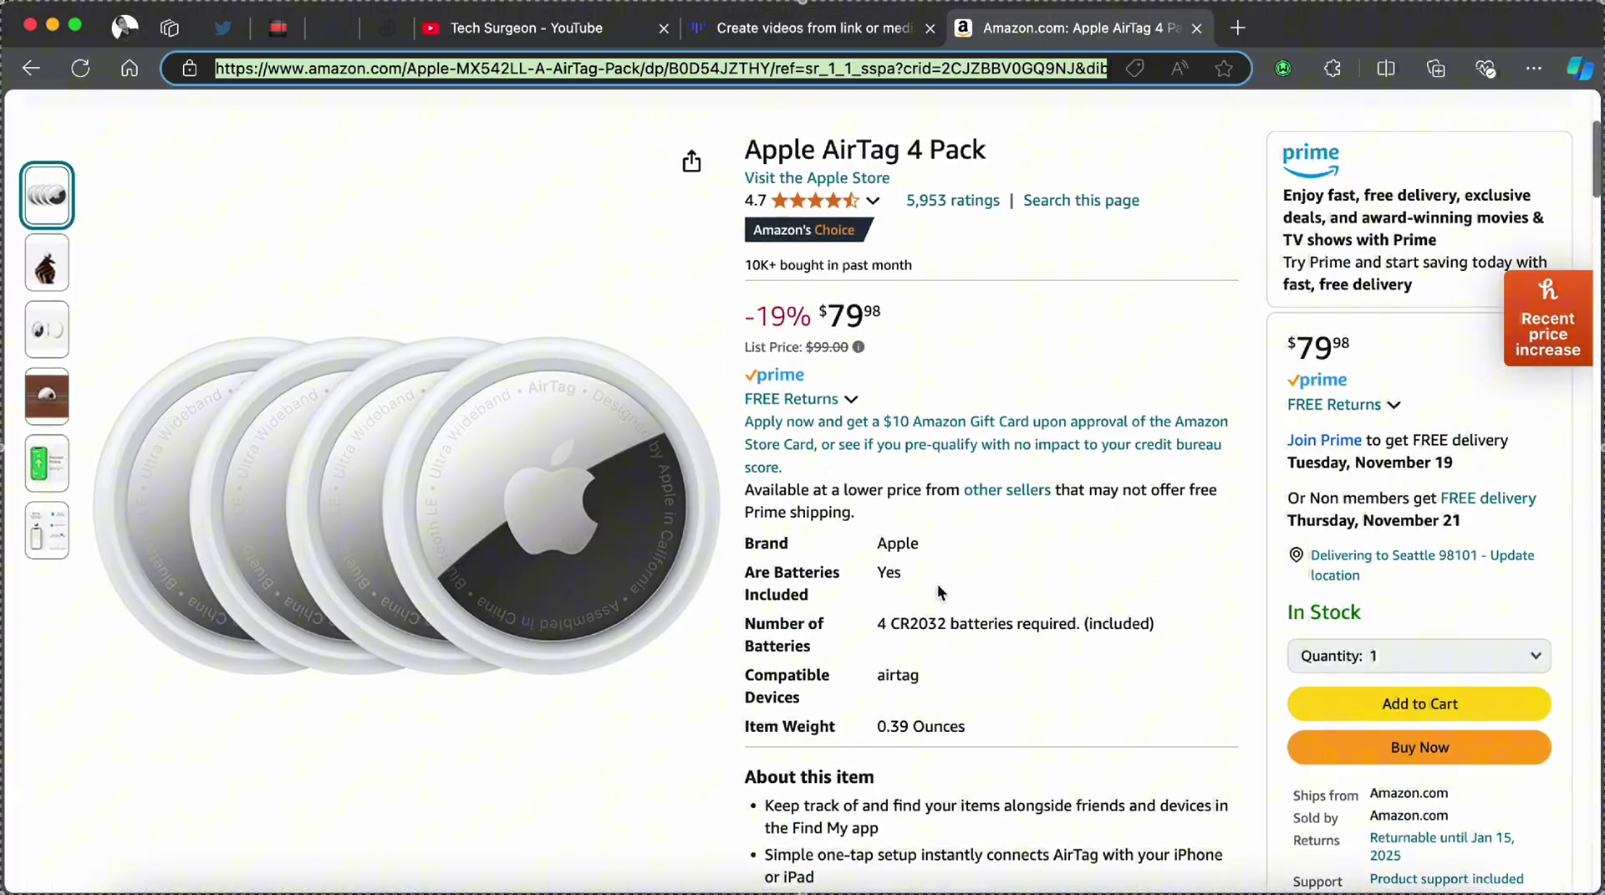
pyautogui.scroll(-15, 936, 583)
pyautogui.scroll(12, 937, 584)
pyautogui.scroll(-2, 372, 383)
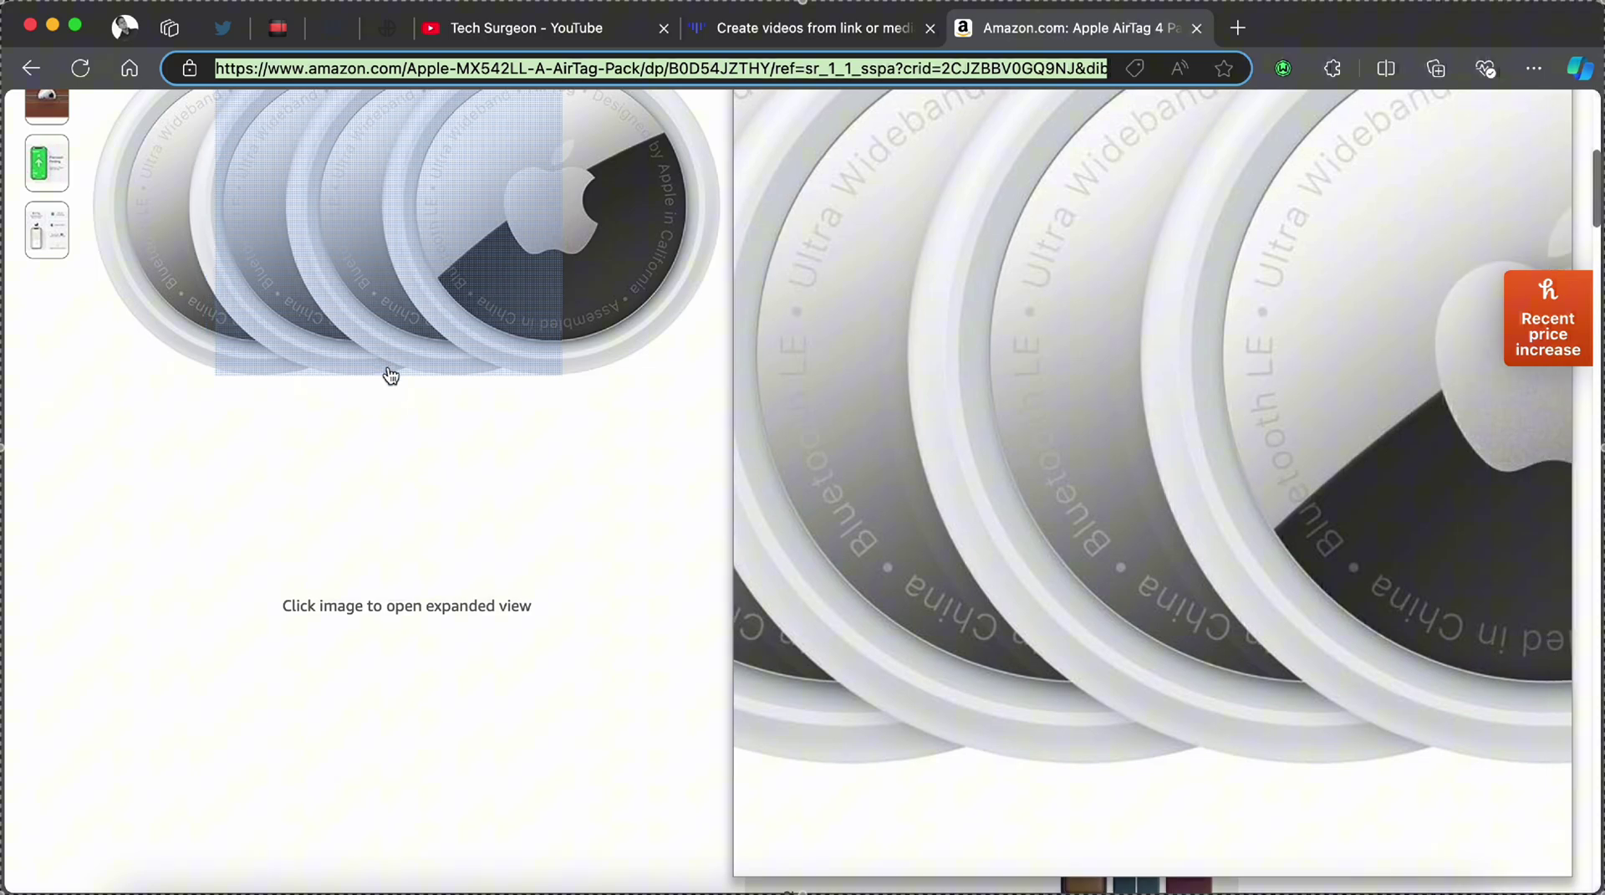
pyautogui.scroll(4, 387, 368)
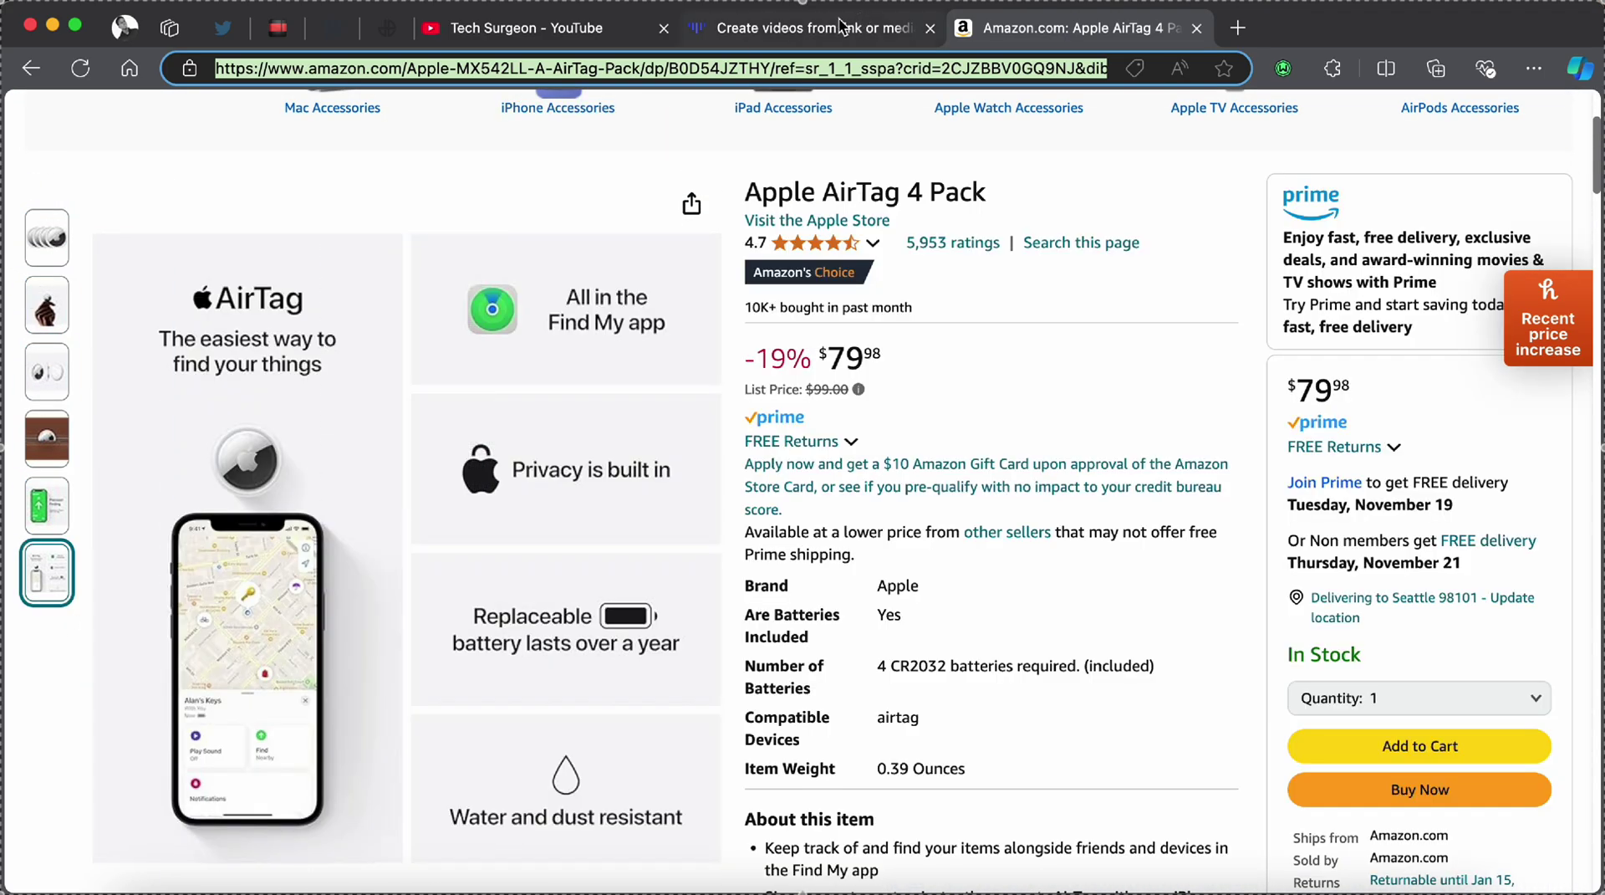
# - Back in TopView, continue with all six AirTag product images as video materials
pyautogui.click(741, 34)
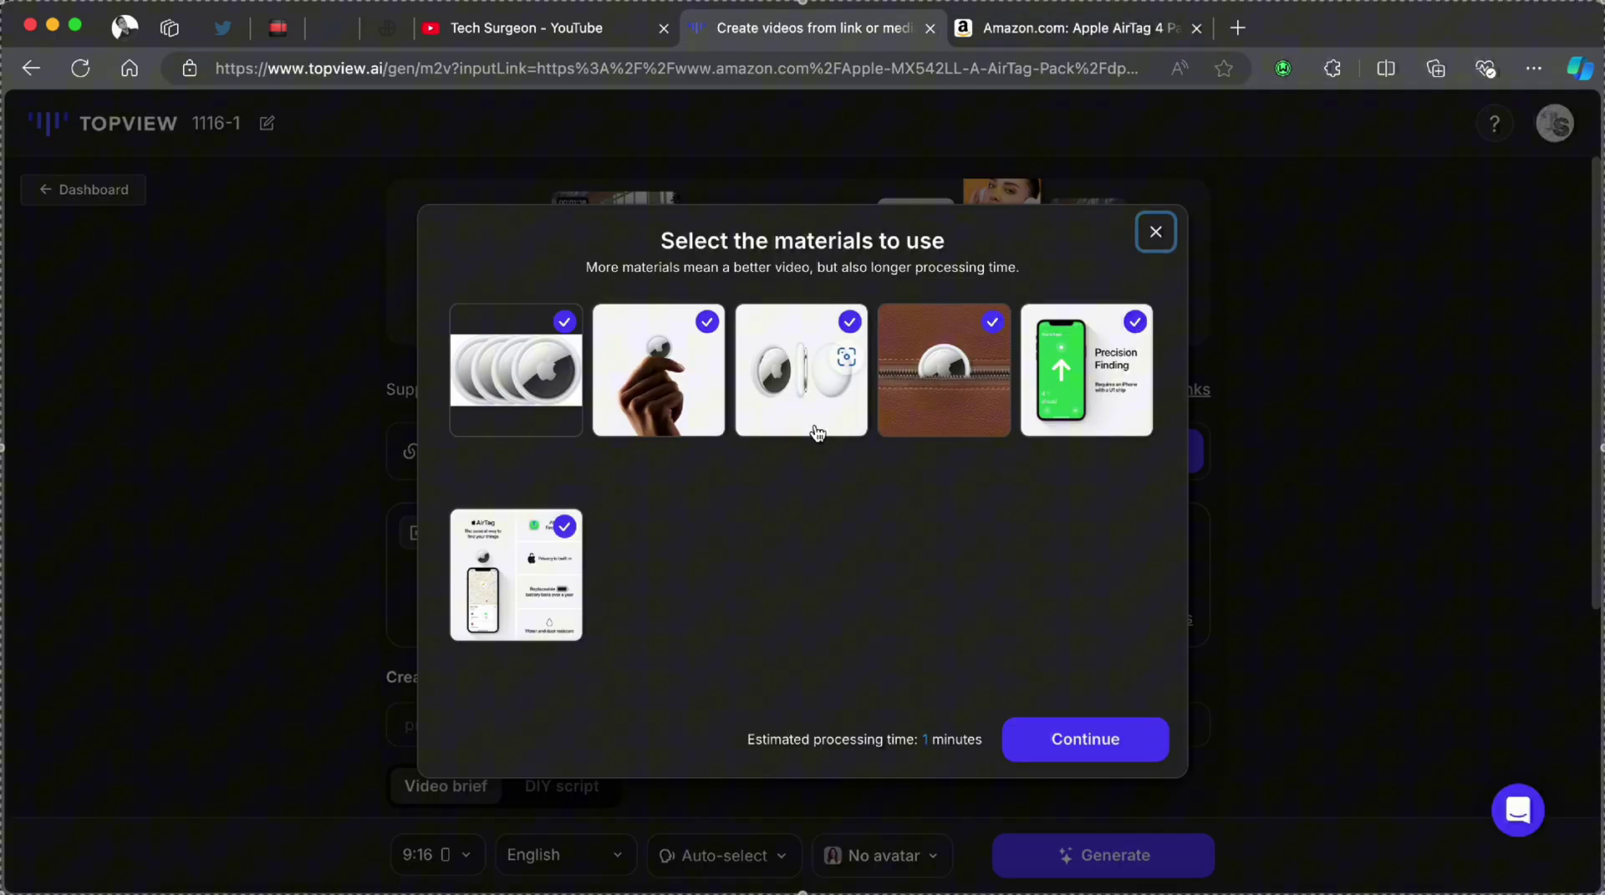
pyautogui.click(1086, 739)
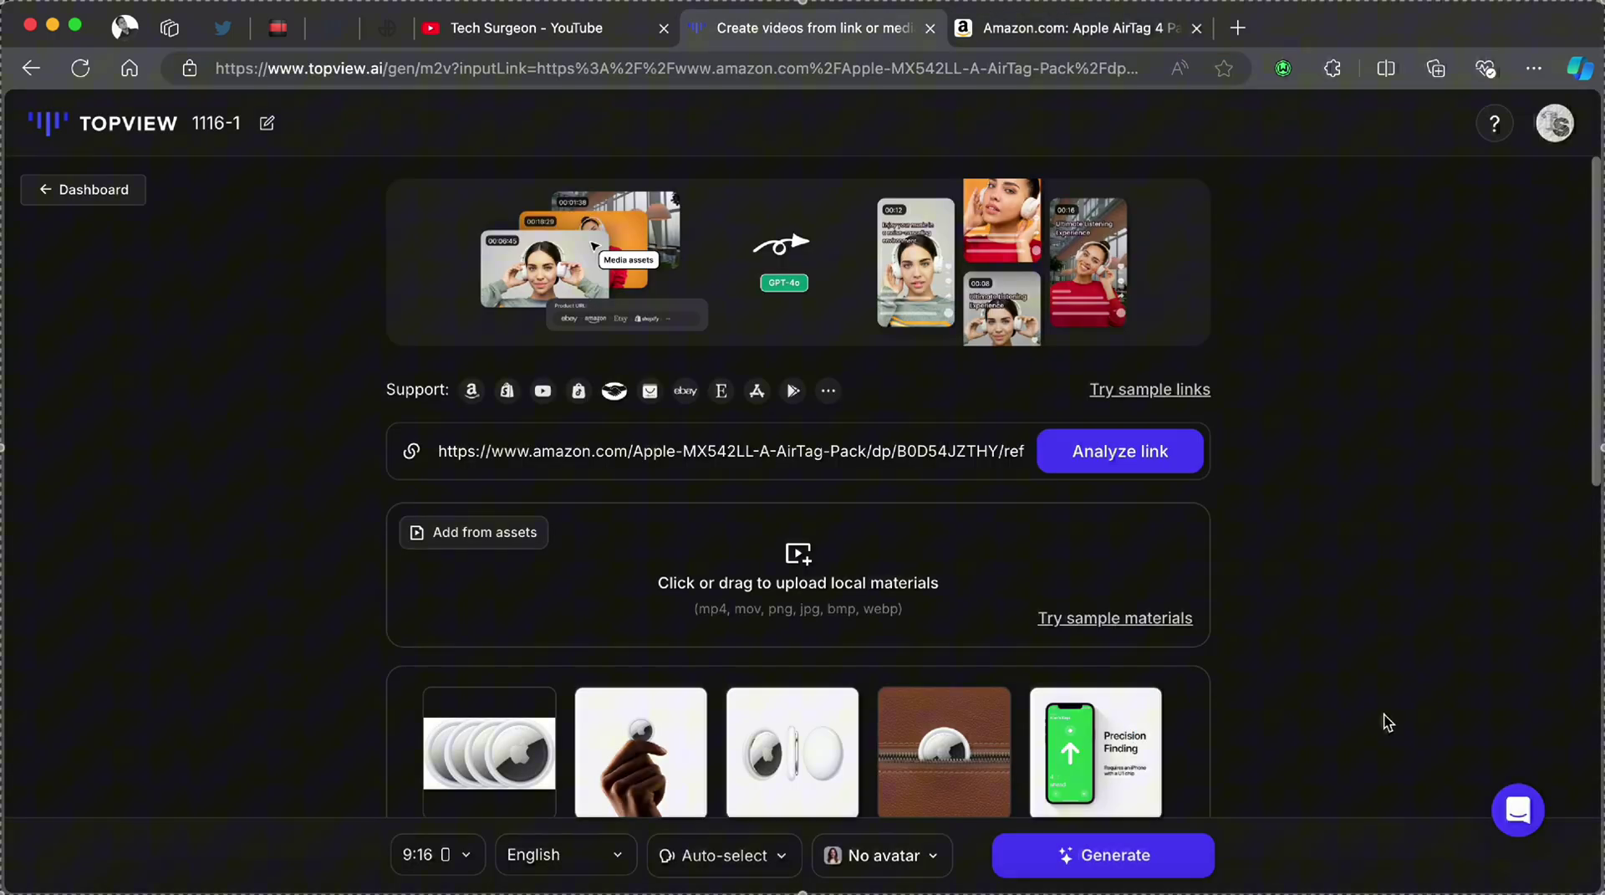
pyautogui.scroll(-4, 1419, 715)
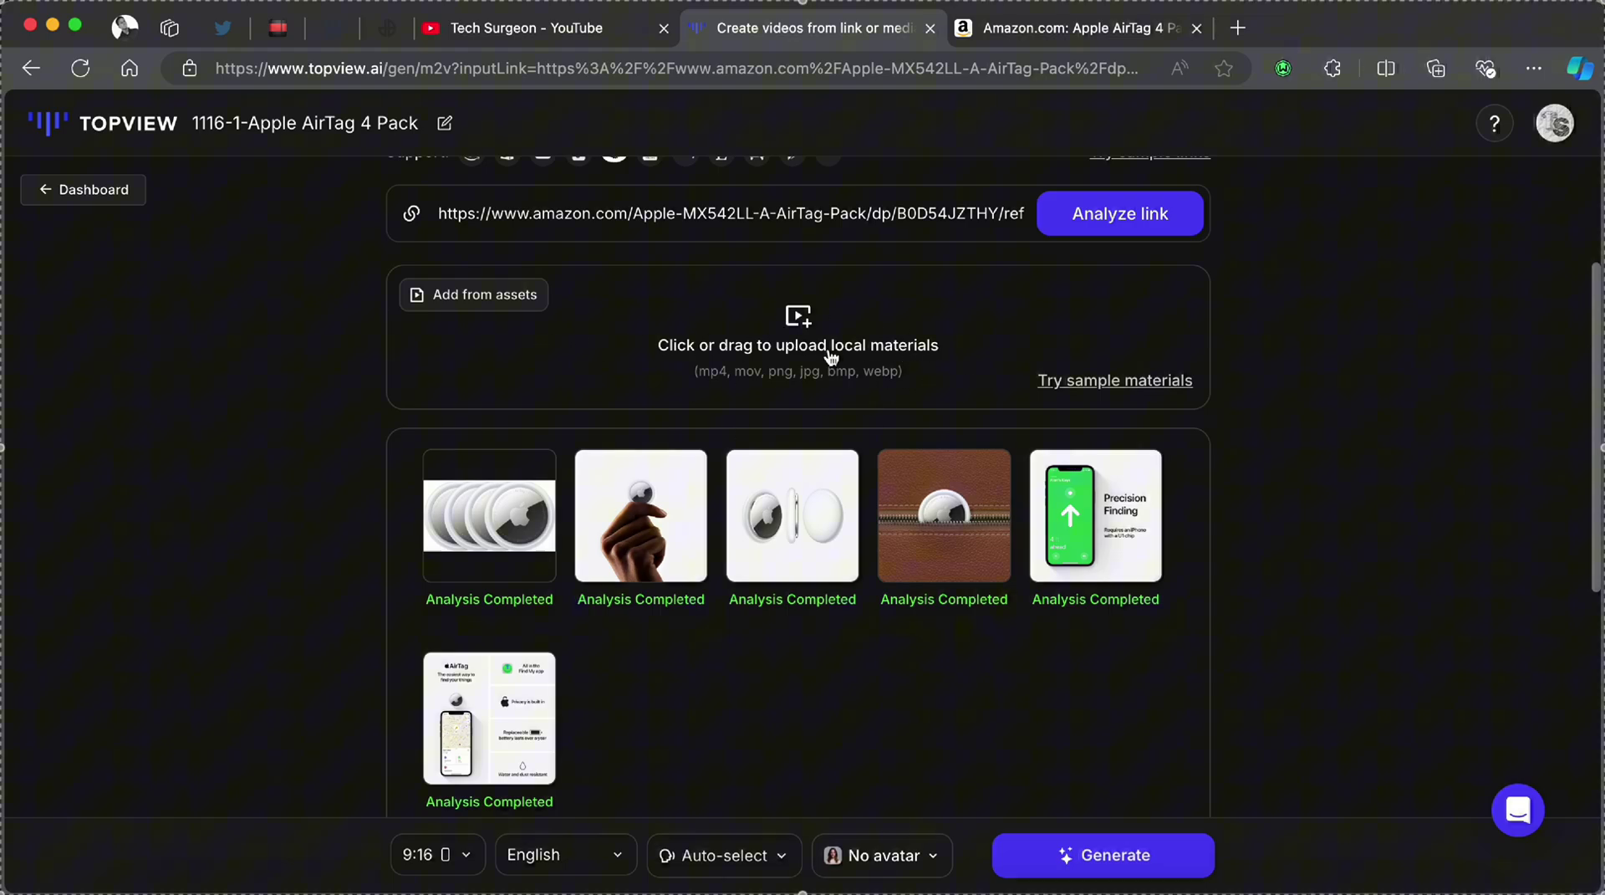
# - Cancel the local file upload, review the five-feature AirTag brief, and compare it with the Amazon listing
pyautogui.click(626, 354)
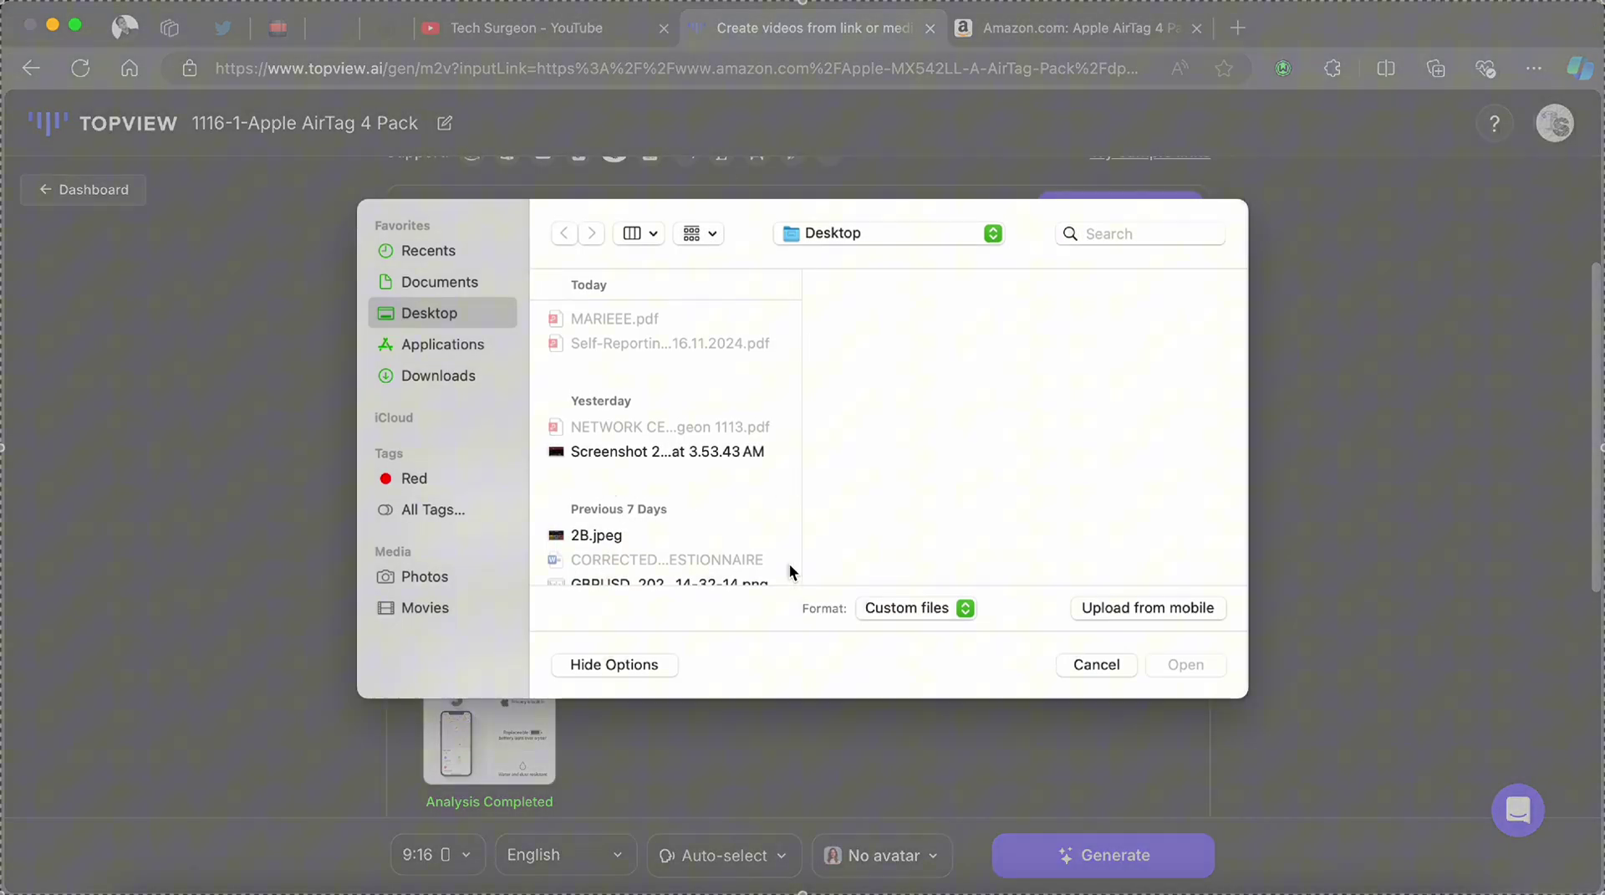
pyautogui.click(1108, 664)
pyautogui.scroll(-3, 1310, 721)
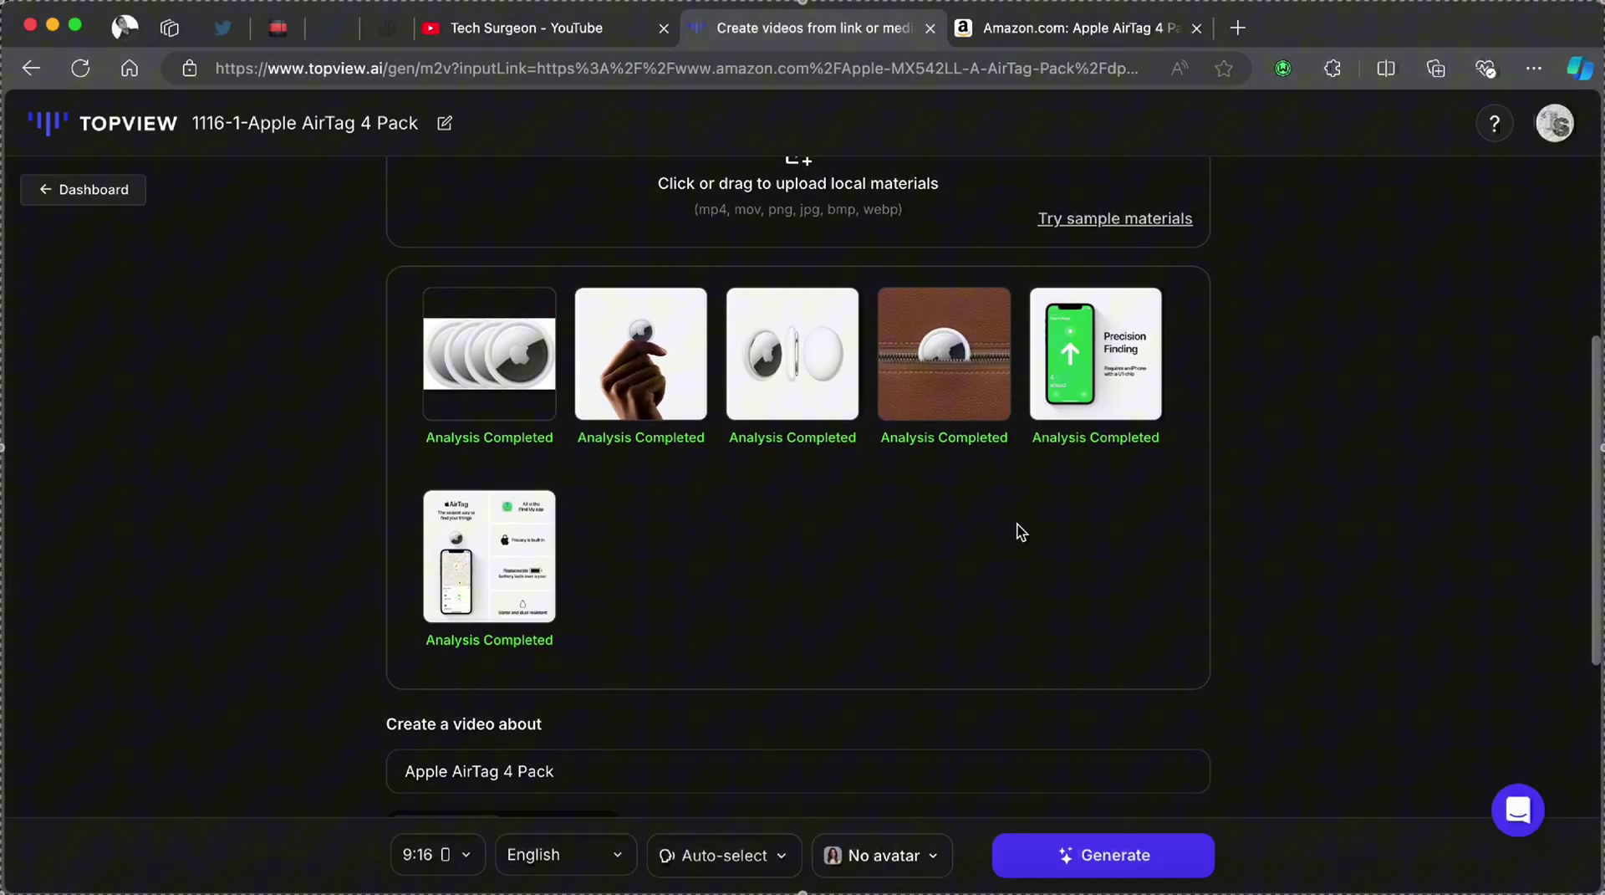
pyautogui.scroll(-2, 1121, 527)
pyautogui.scroll(-3, 1140, 549)
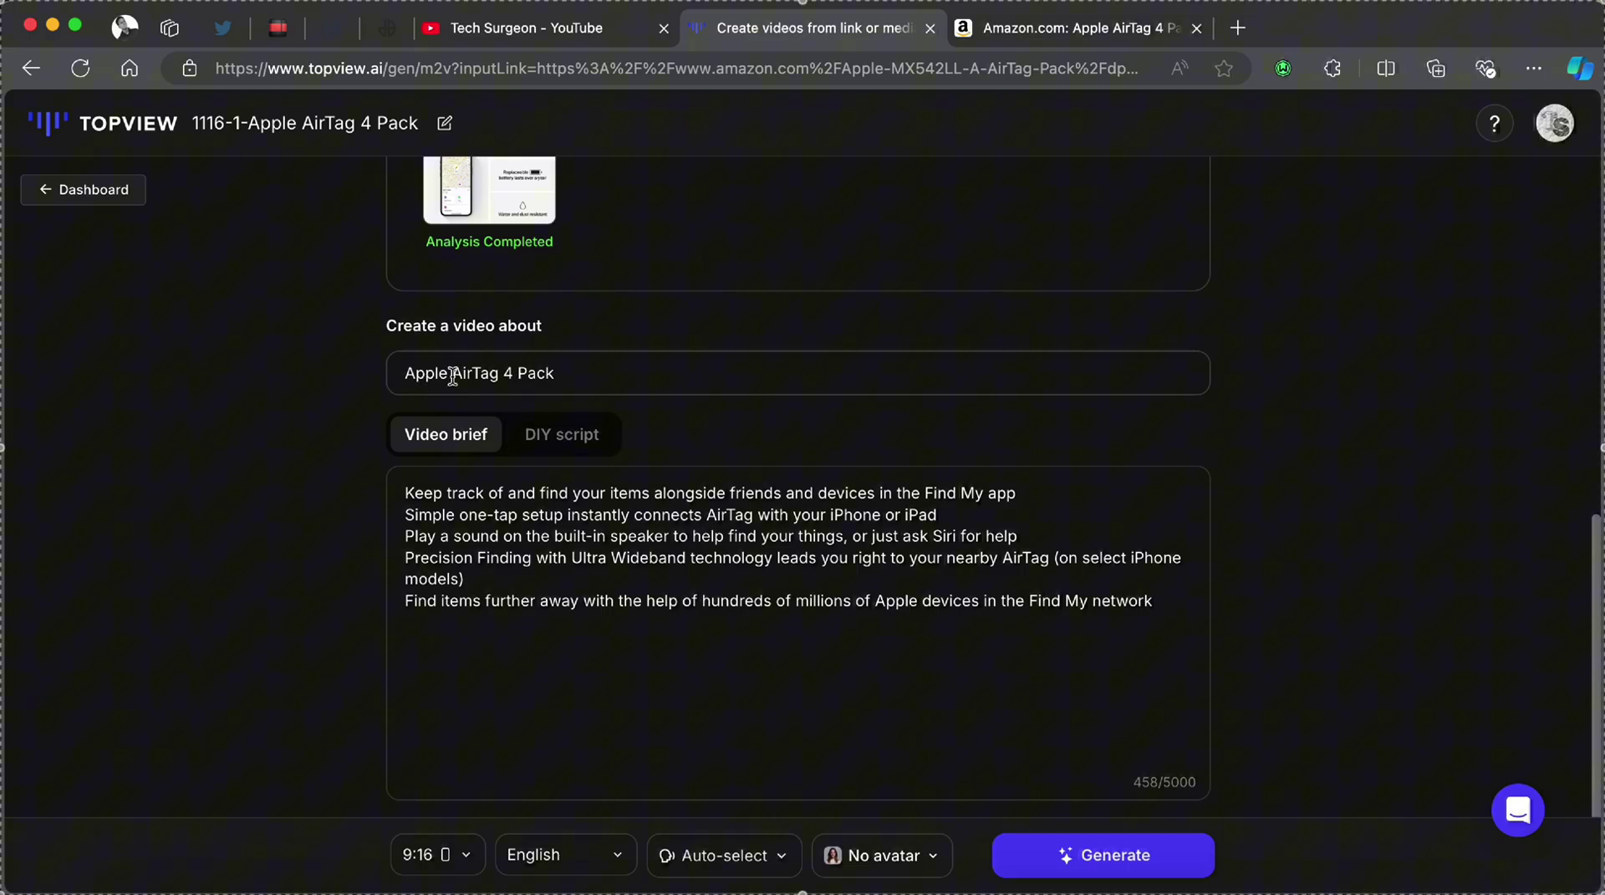
pyautogui.scroll(-1, 728, 487)
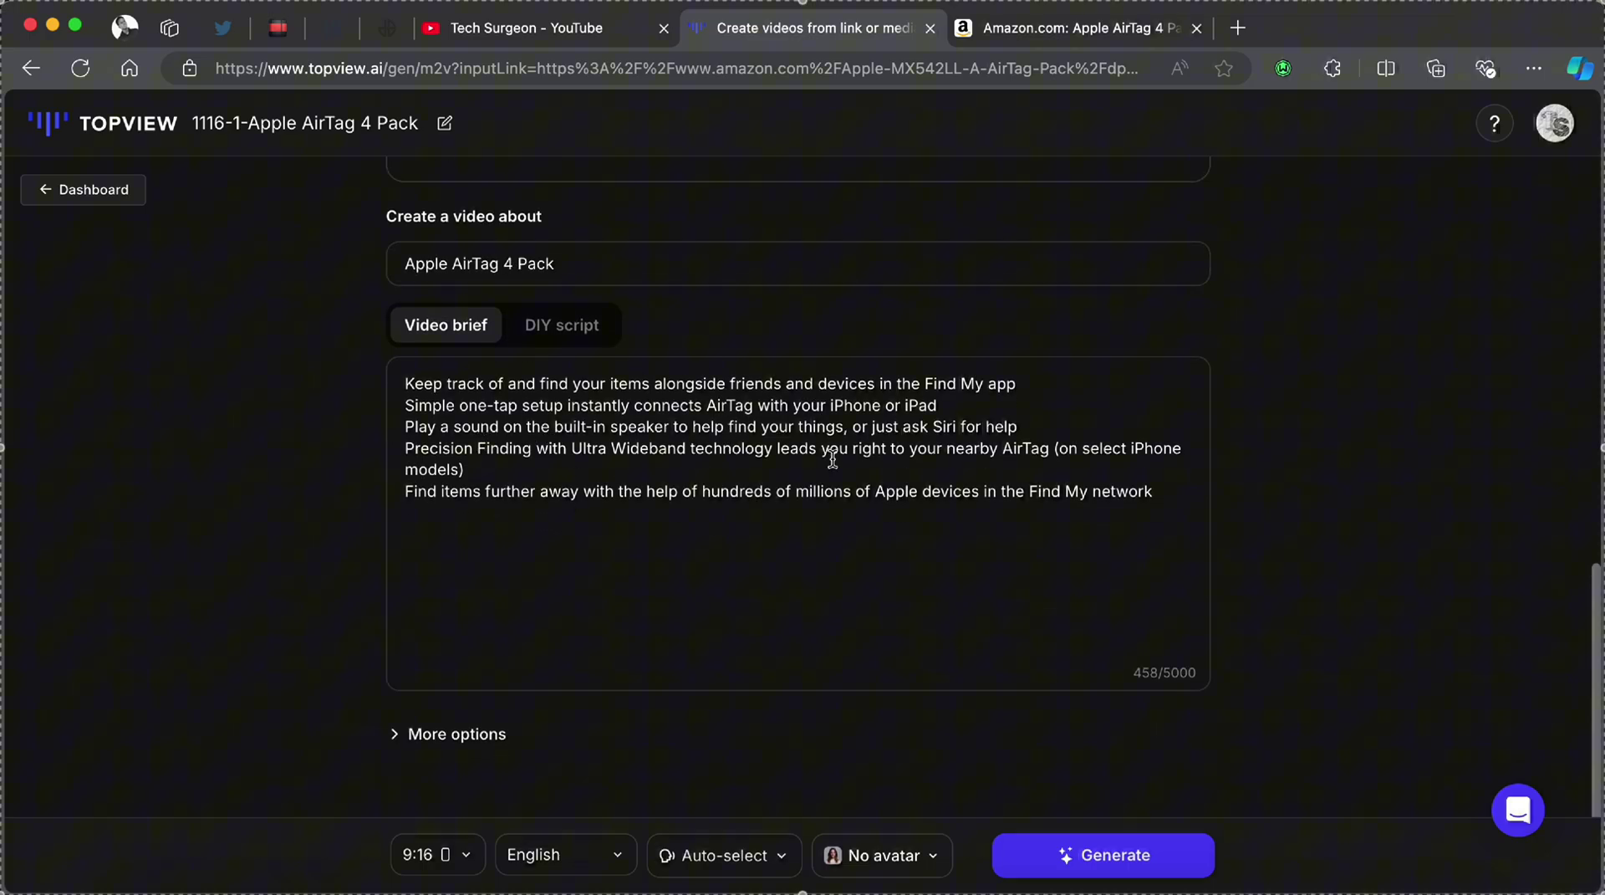
pyautogui.click(1049, 46)
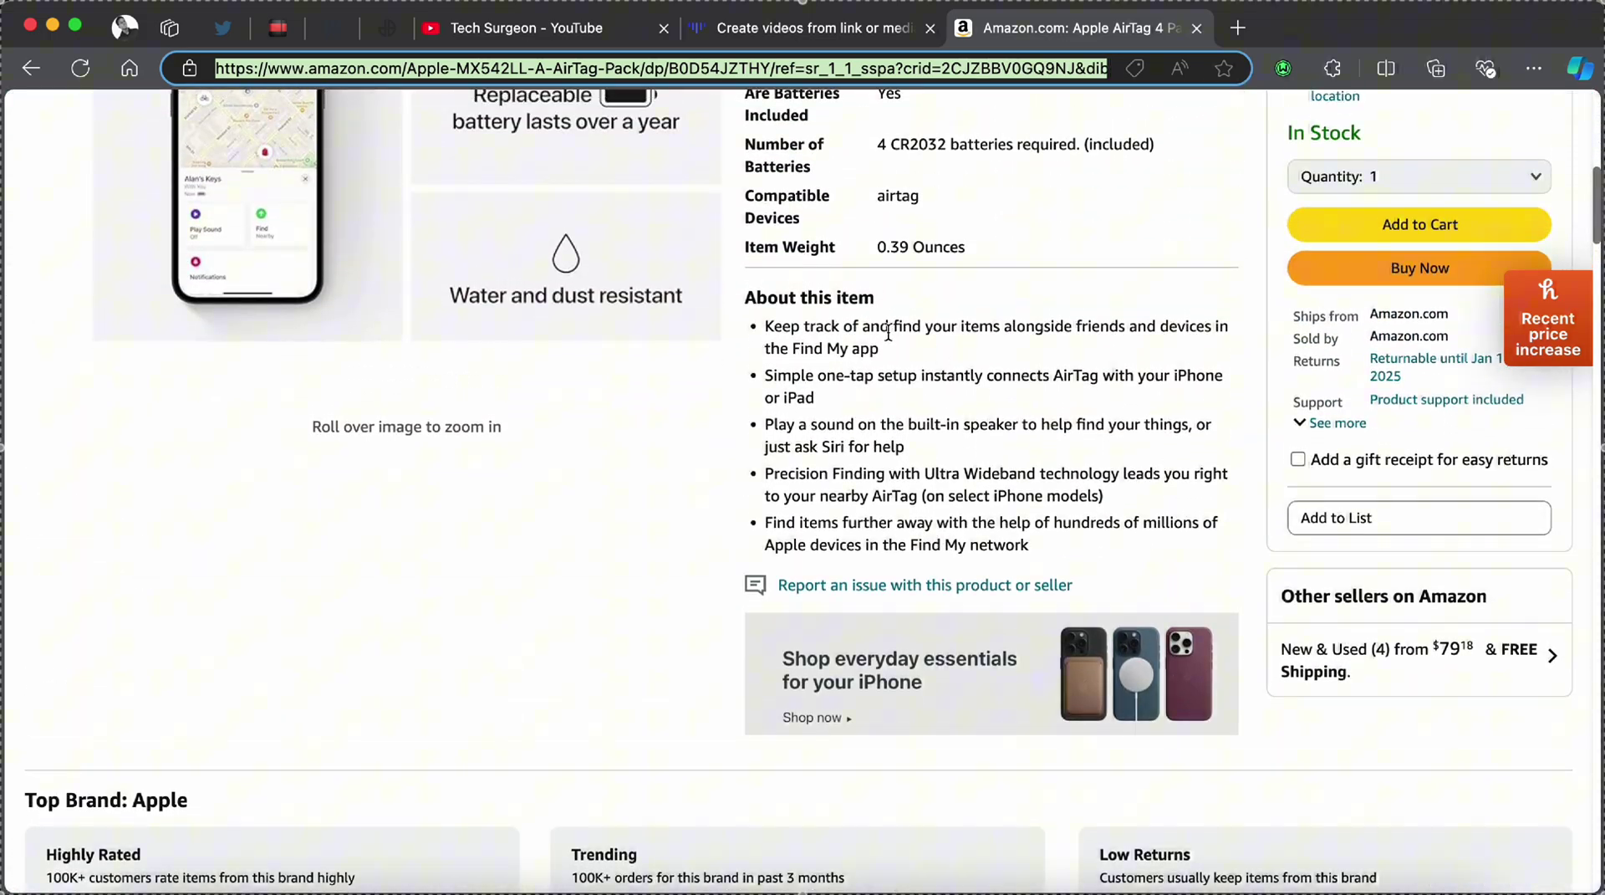
pyautogui.click(752, 31)
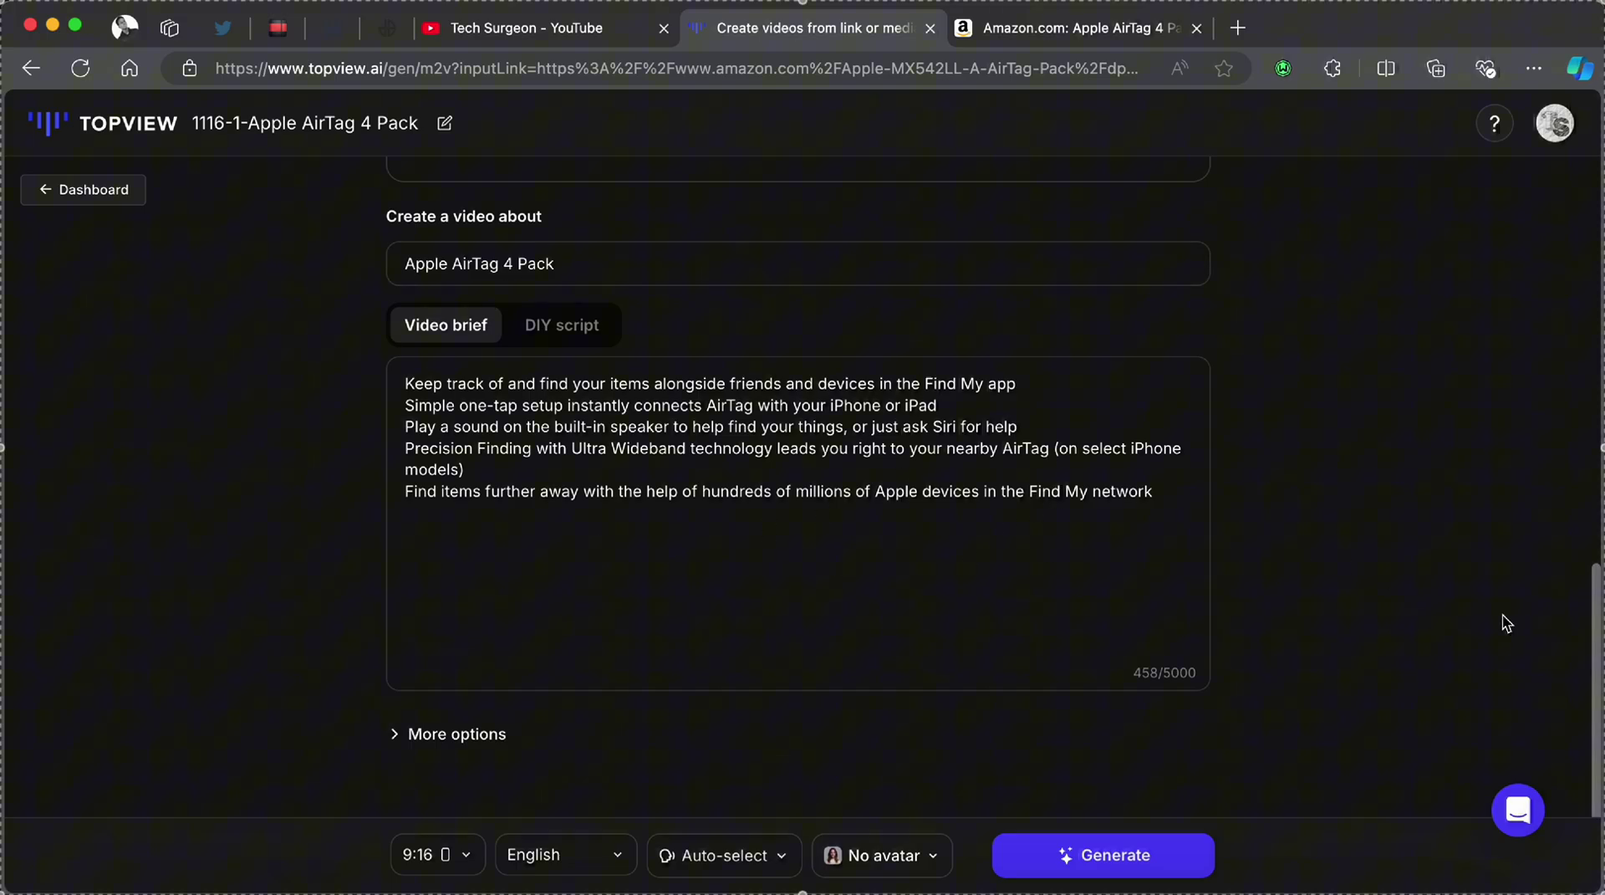
# - Expand More options, keeping Auto (30s-50s) video length and the 9:16 aspect ratio
pyautogui.click(393, 736)
pyautogui.scroll(-4, 321, 697)
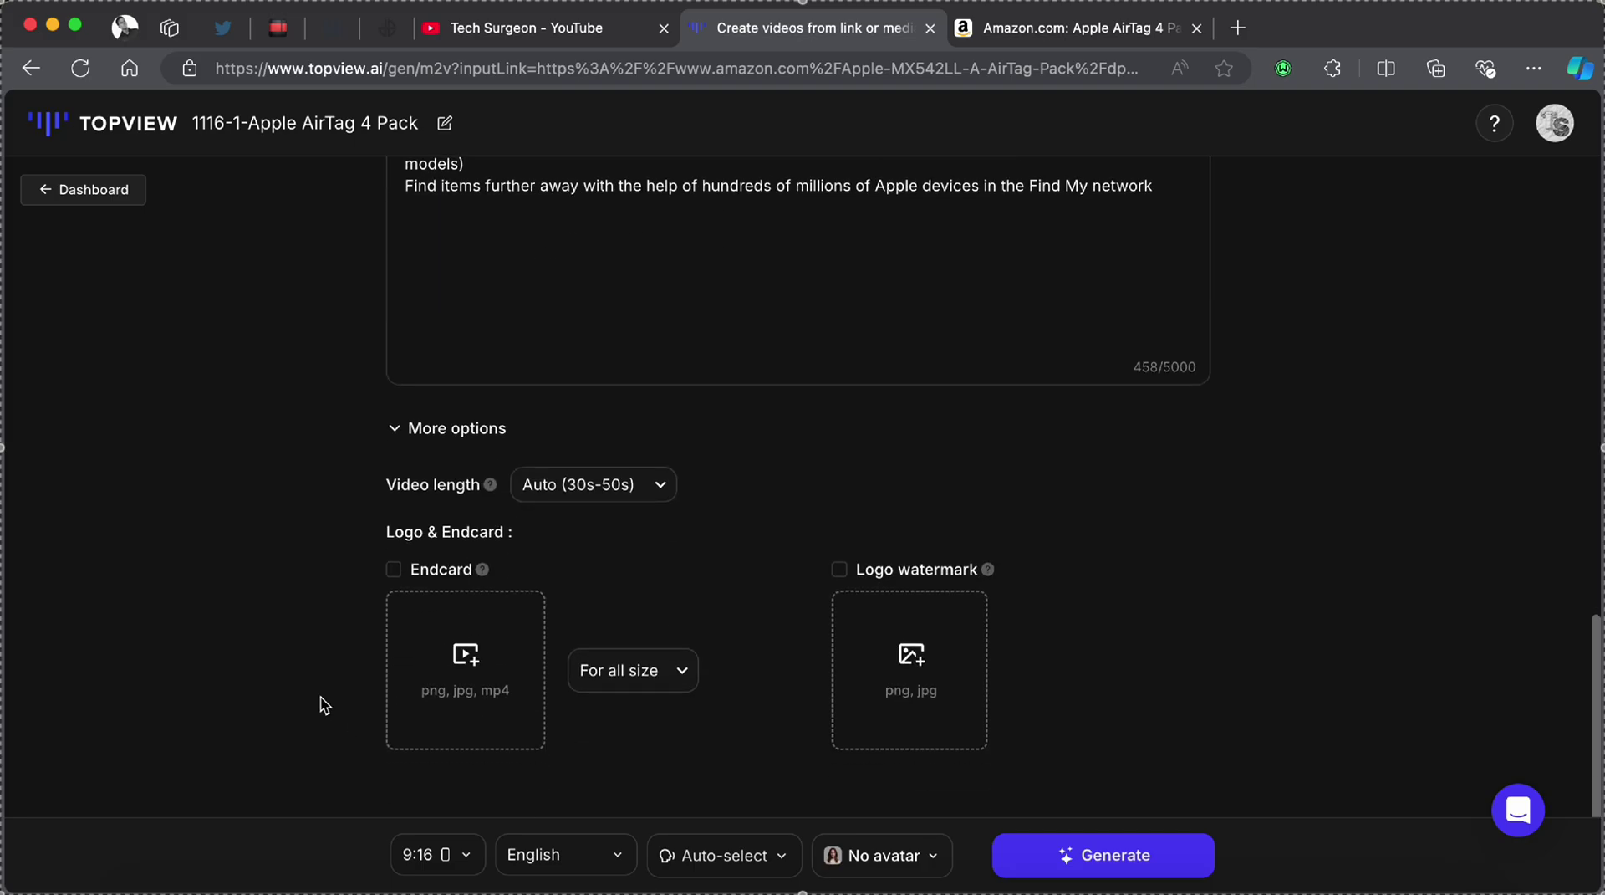
pyautogui.click(645, 488)
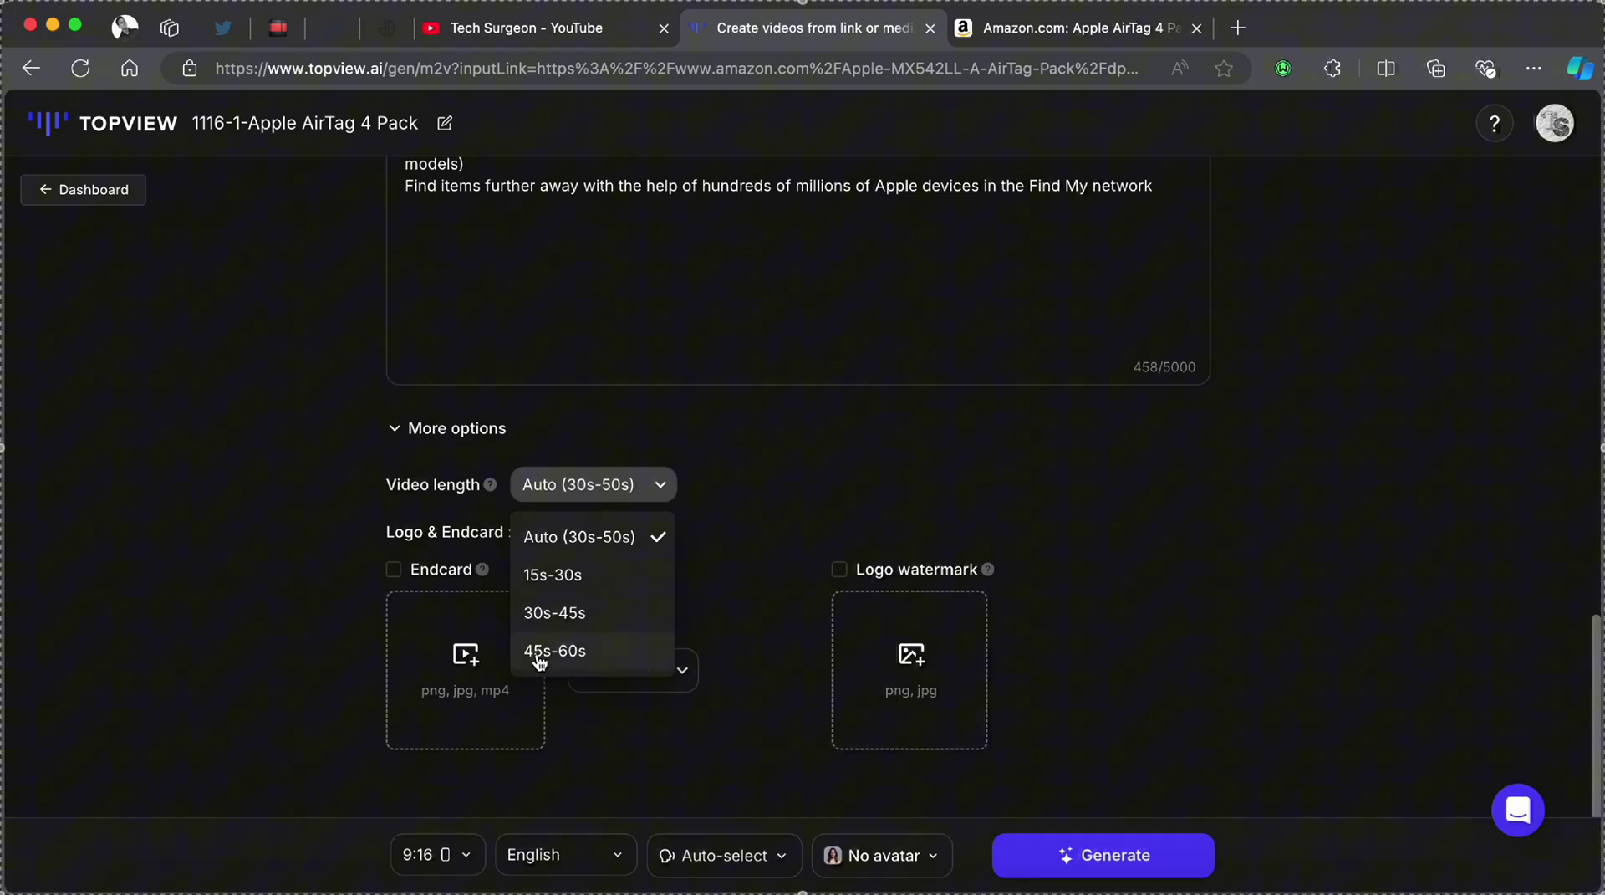
pyautogui.click(1170, 677)
pyautogui.click(410, 862)
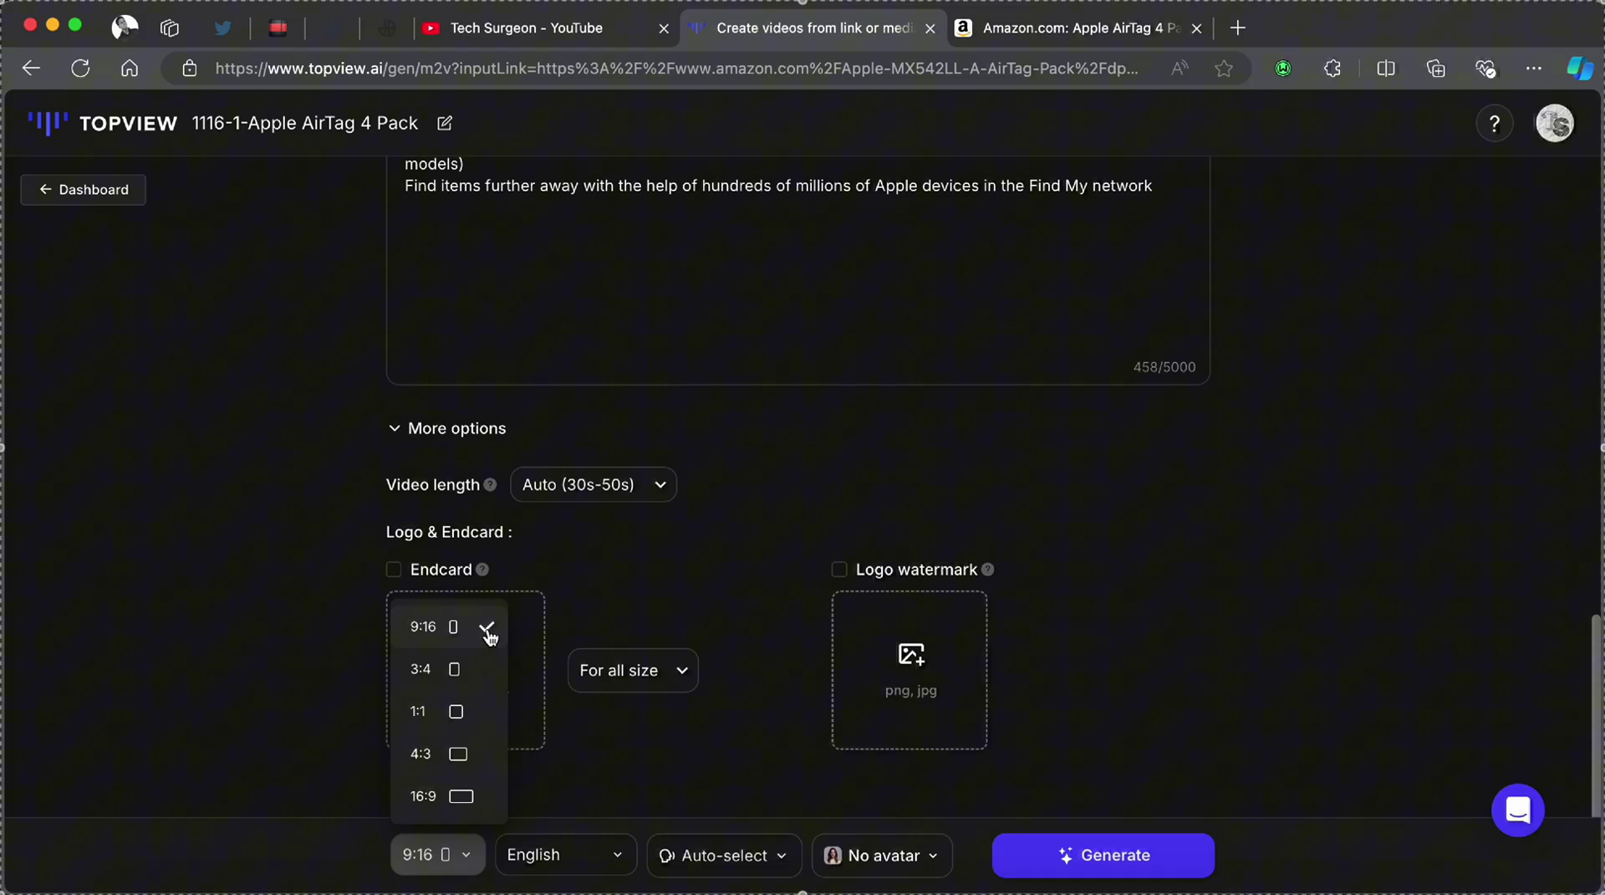
pyautogui.click(490, 636)
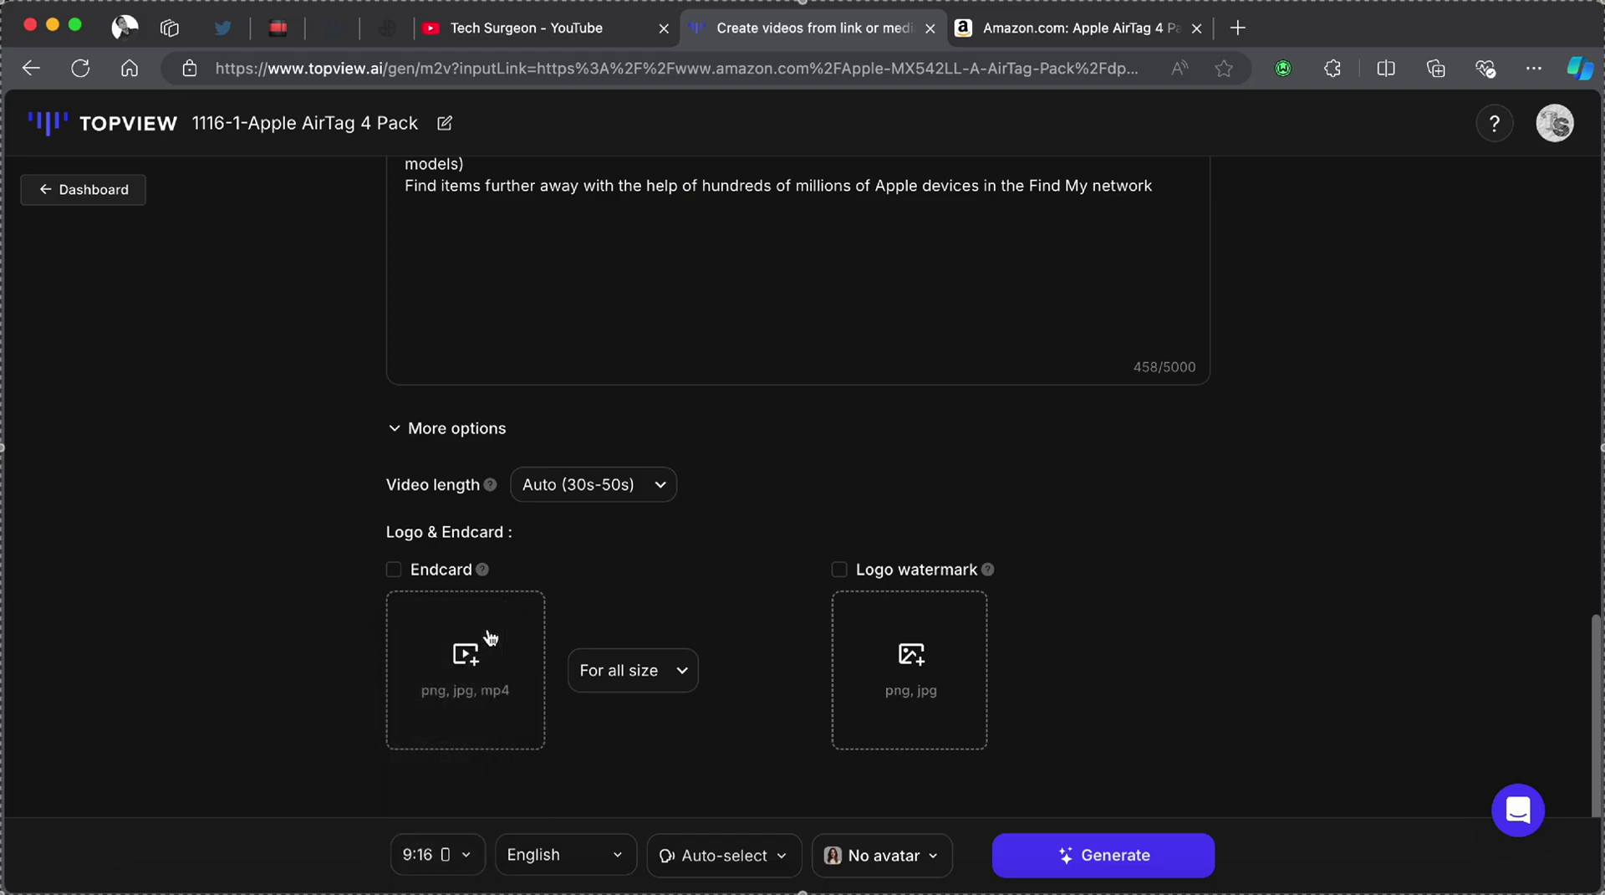
# - Browse the narration language list and keep English
pyautogui.click(589, 866)
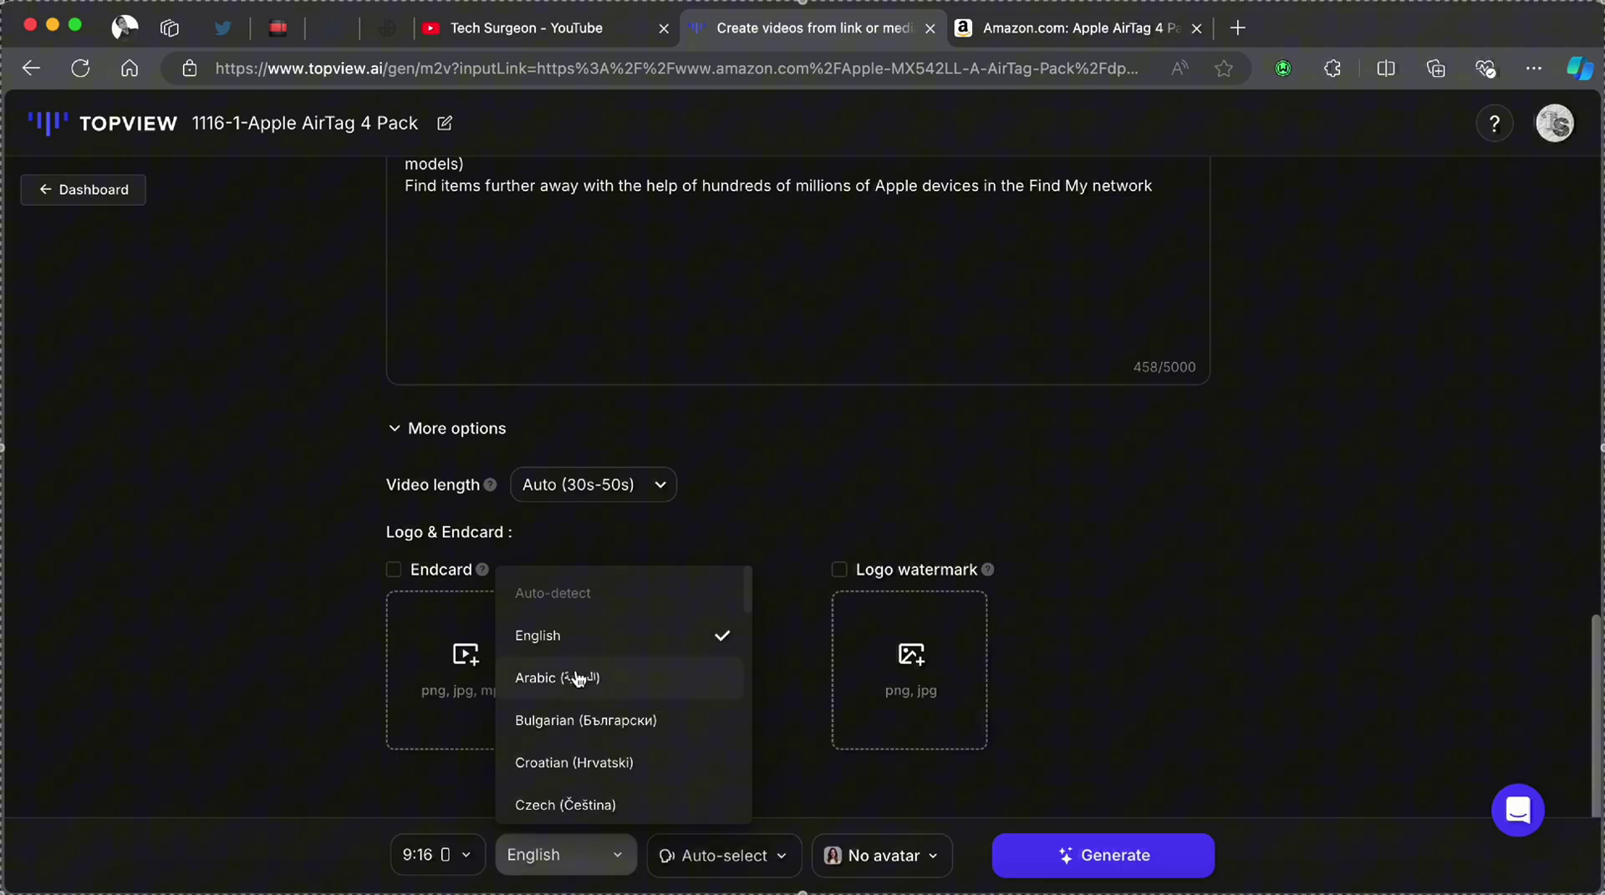
pyautogui.scroll(-1, 635, 673)
pyautogui.scroll(-5, 659, 637)
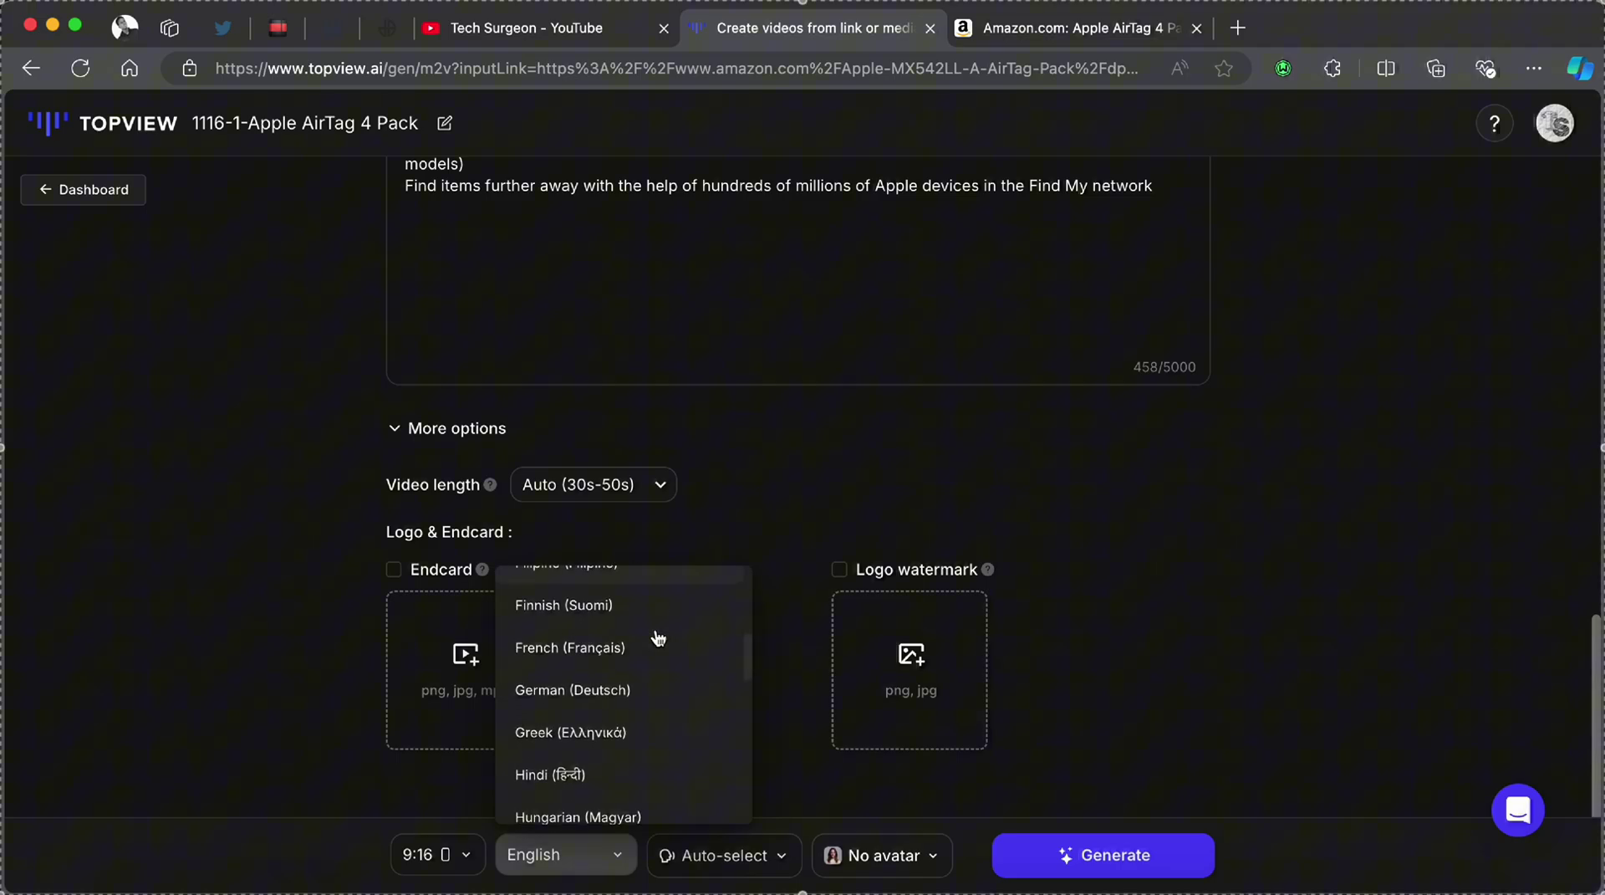
pyautogui.scroll(-10, 660, 637)
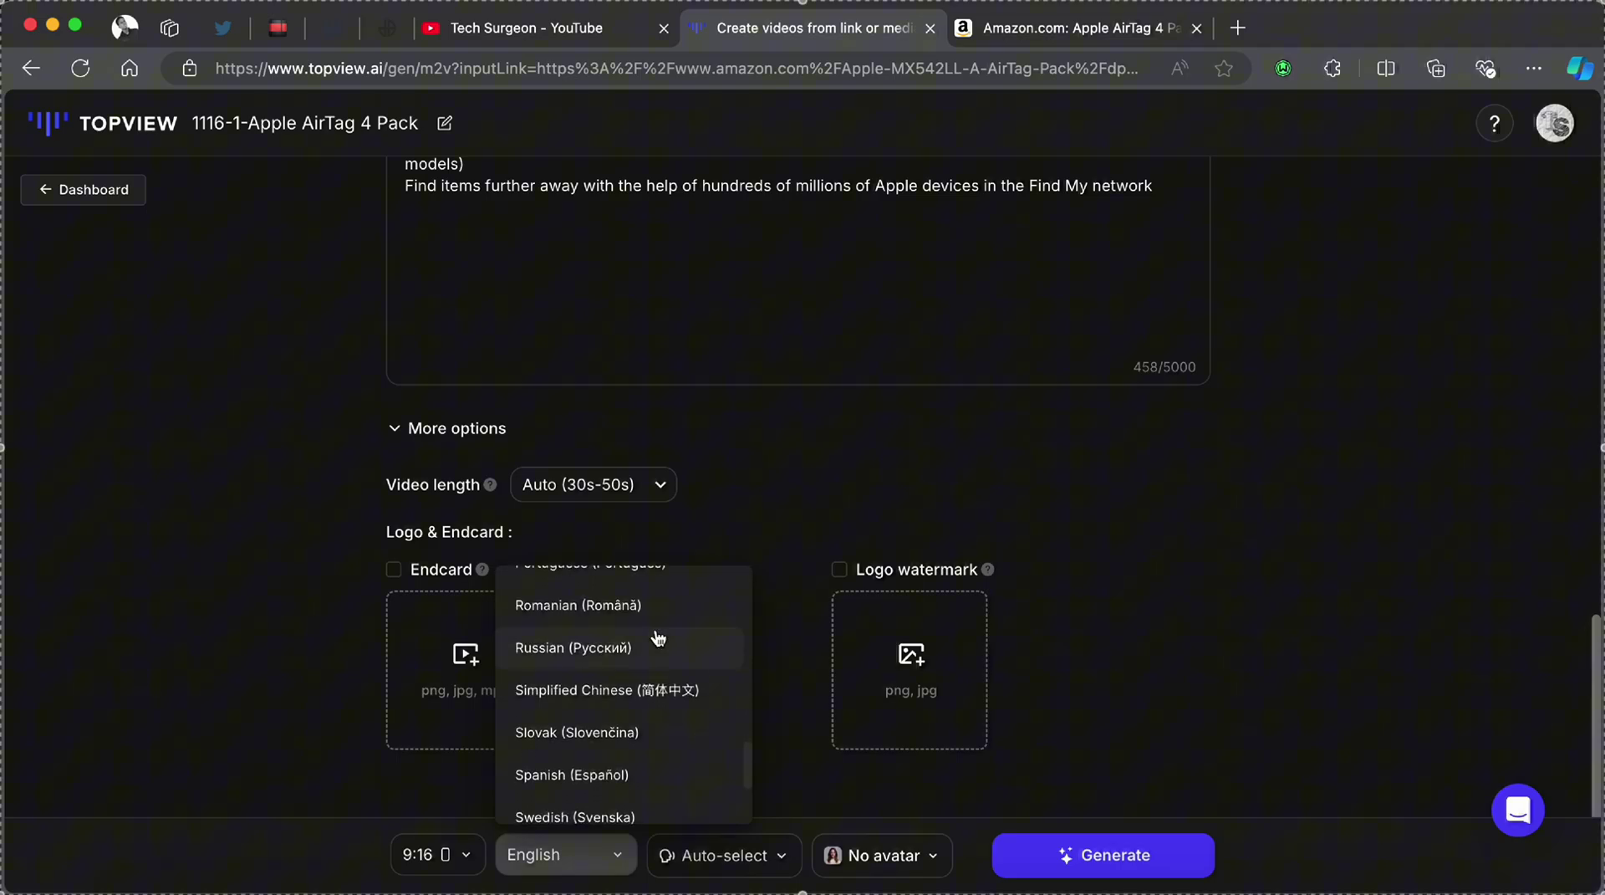
pyautogui.scroll(-3, 659, 638)
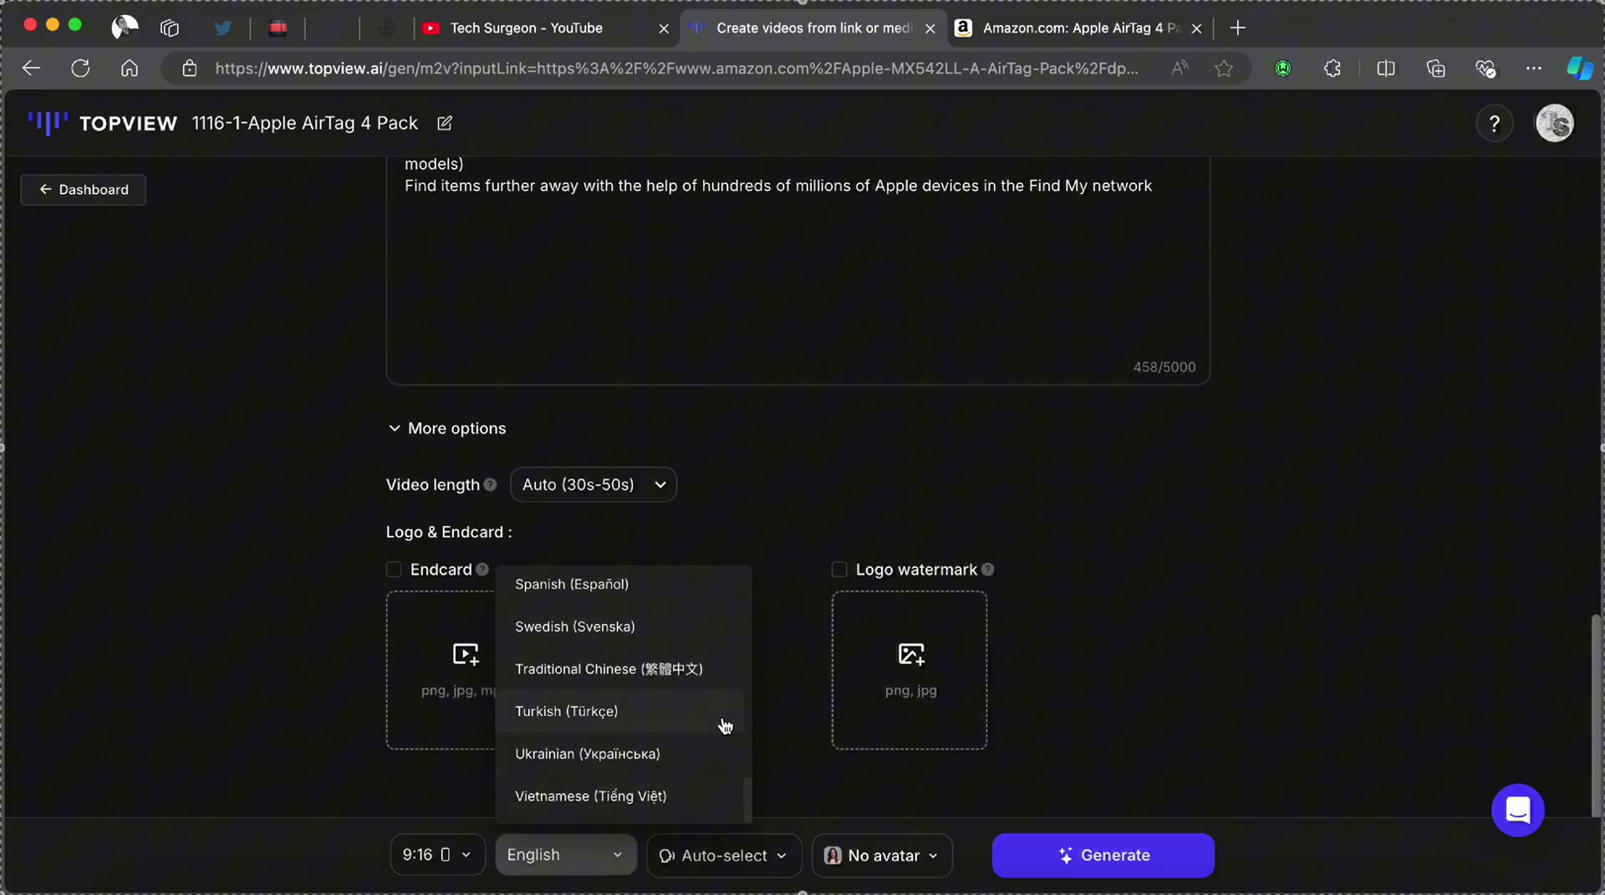
pyautogui.click(1197, 644)
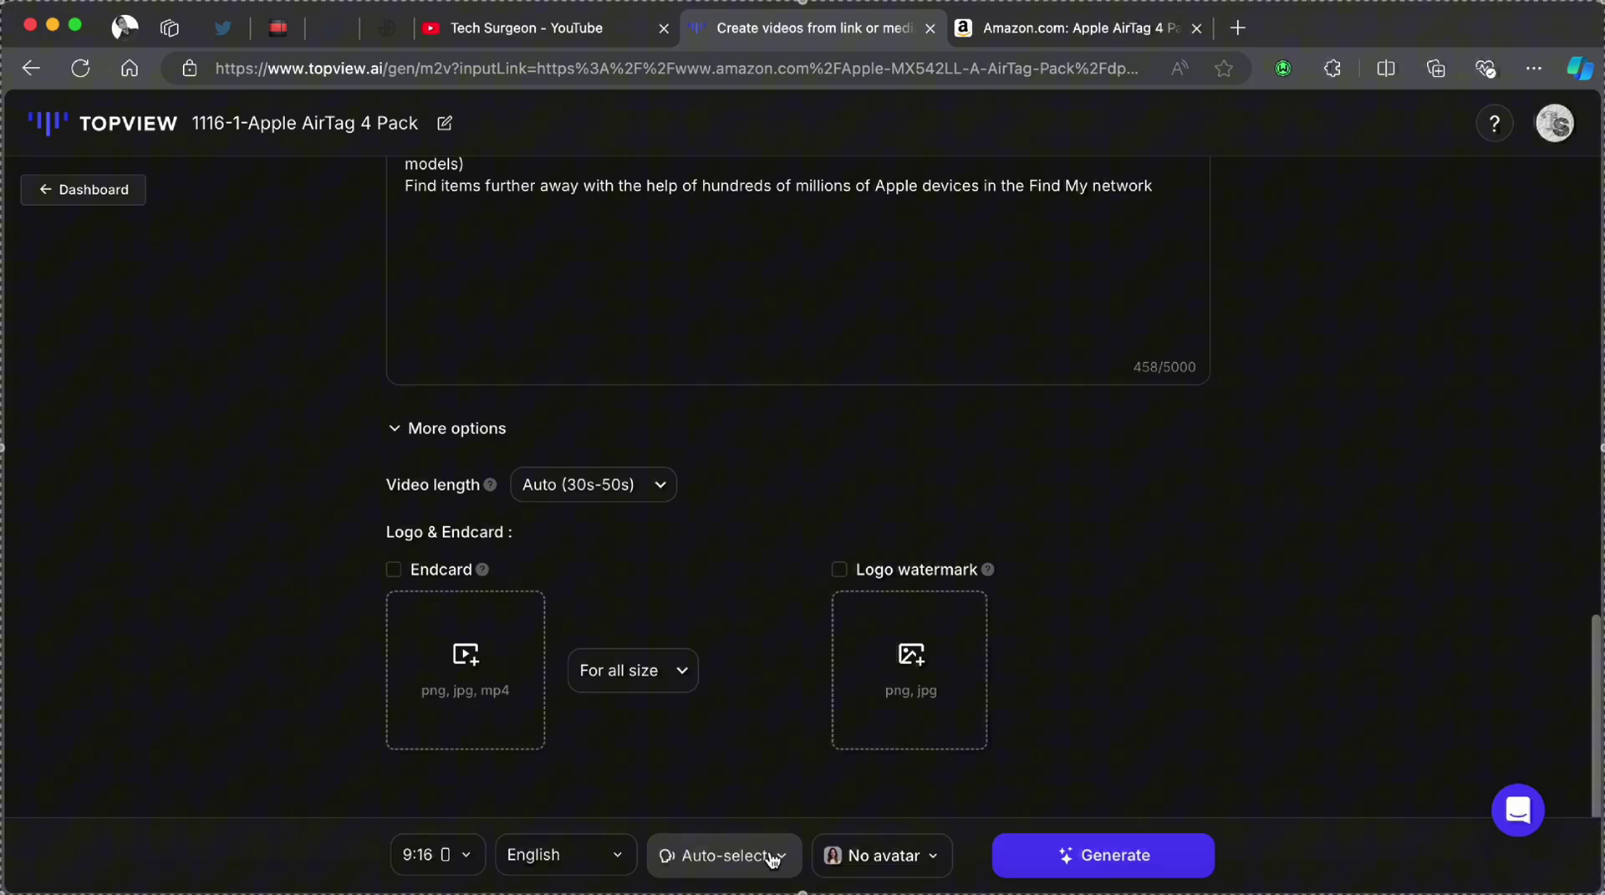
# - Set the narration voice to Arnold
pyautogui.click(773, 859)
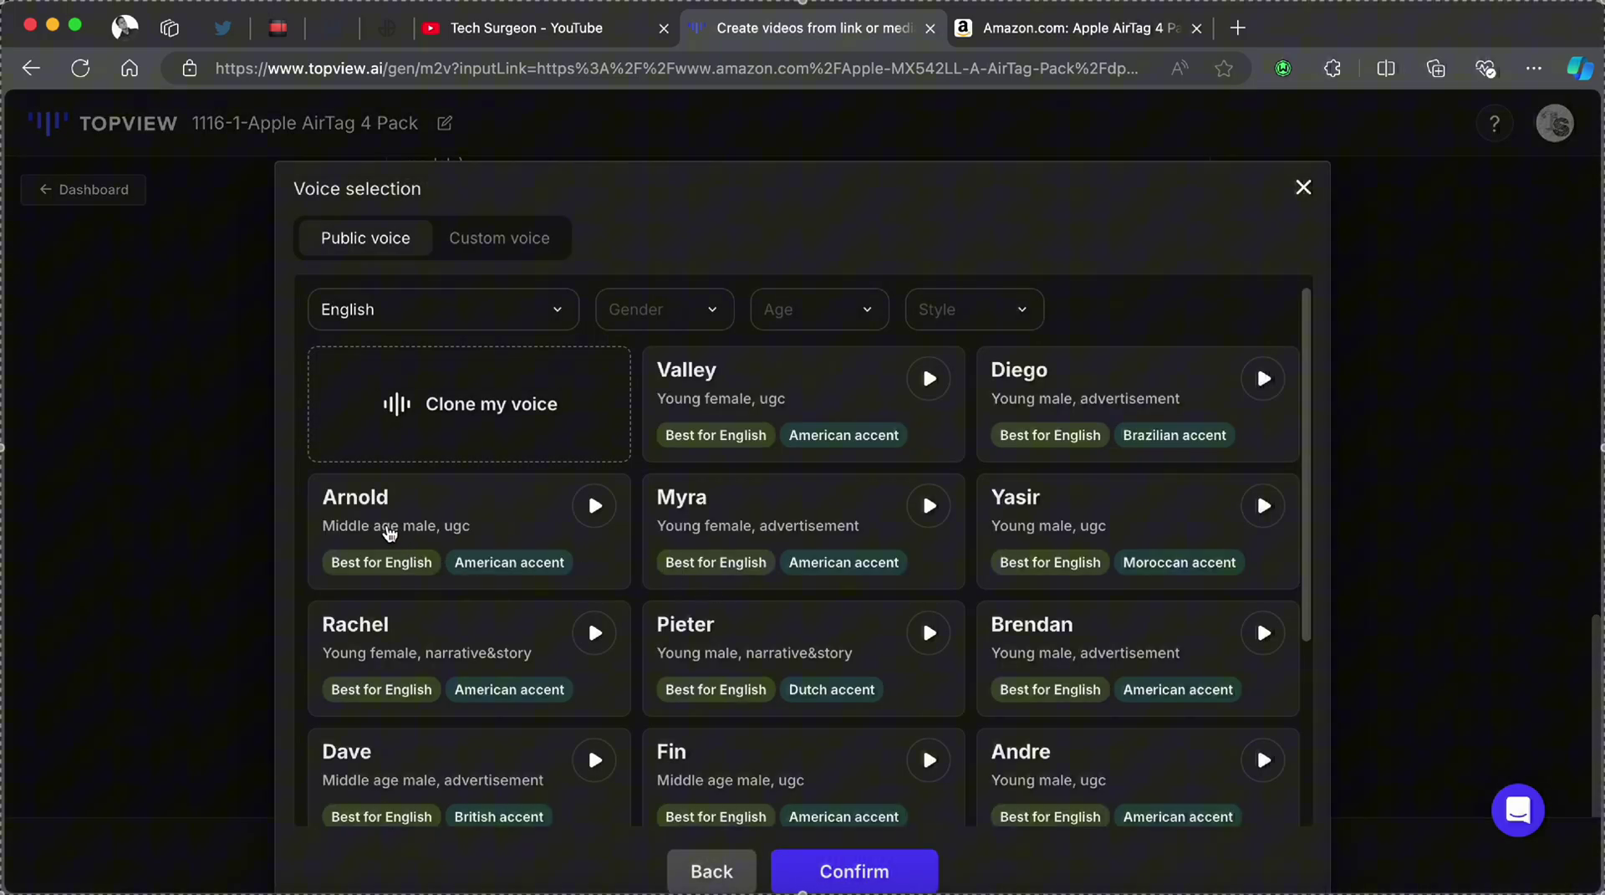
pyautogui.click(514, 518)
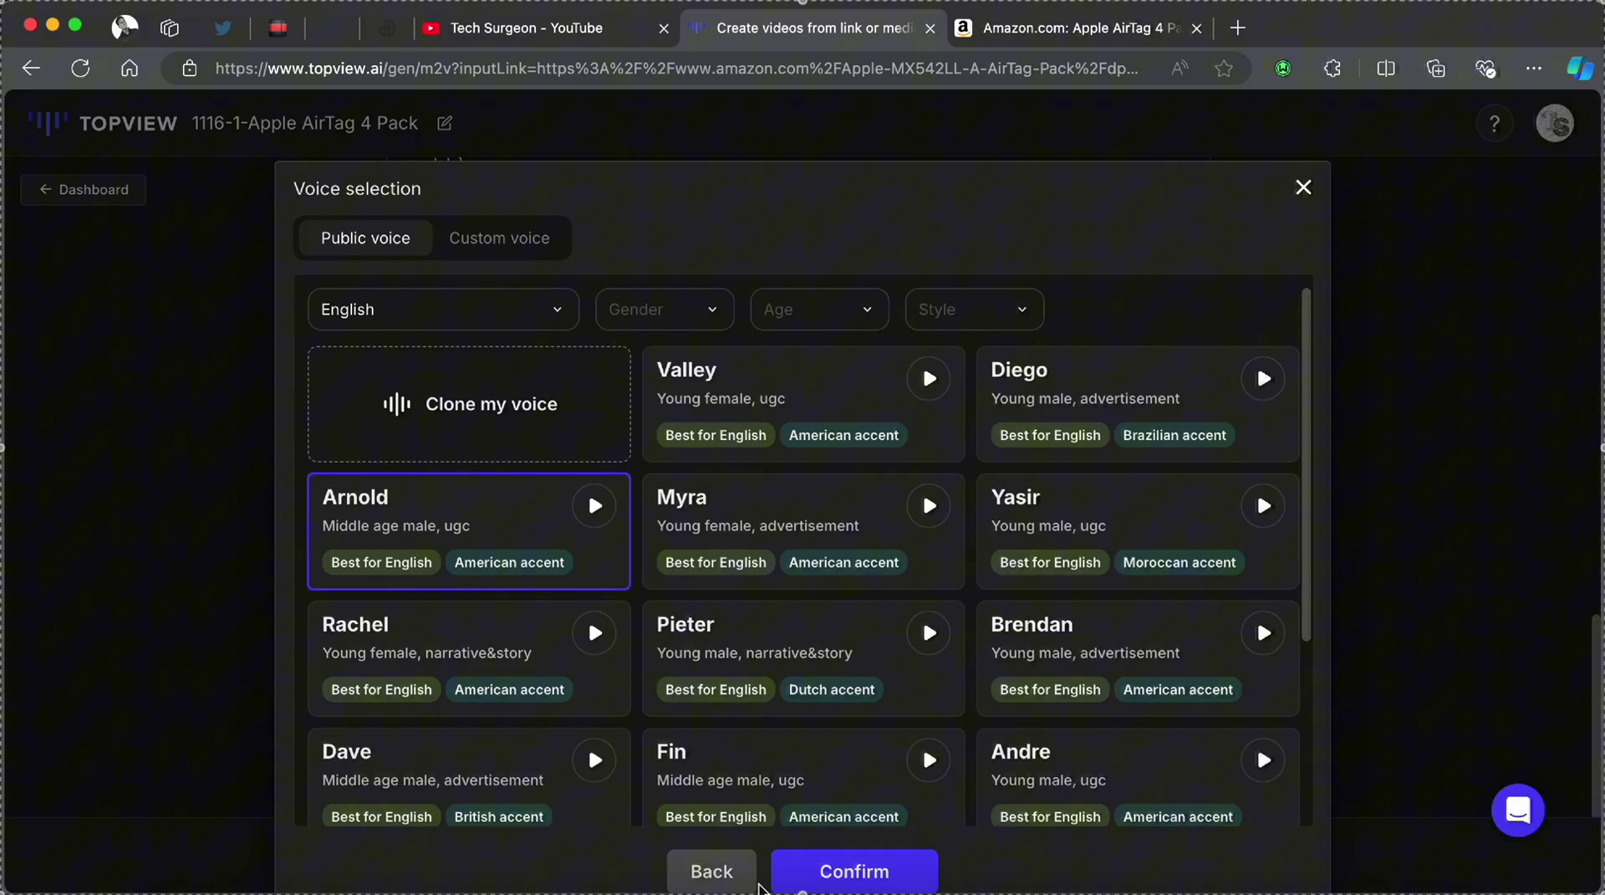
pyautogui.click(899, 869)
# - Choose the James avatar and confirm the James in the studio 1 scene
pyautogui.click(905, 866)
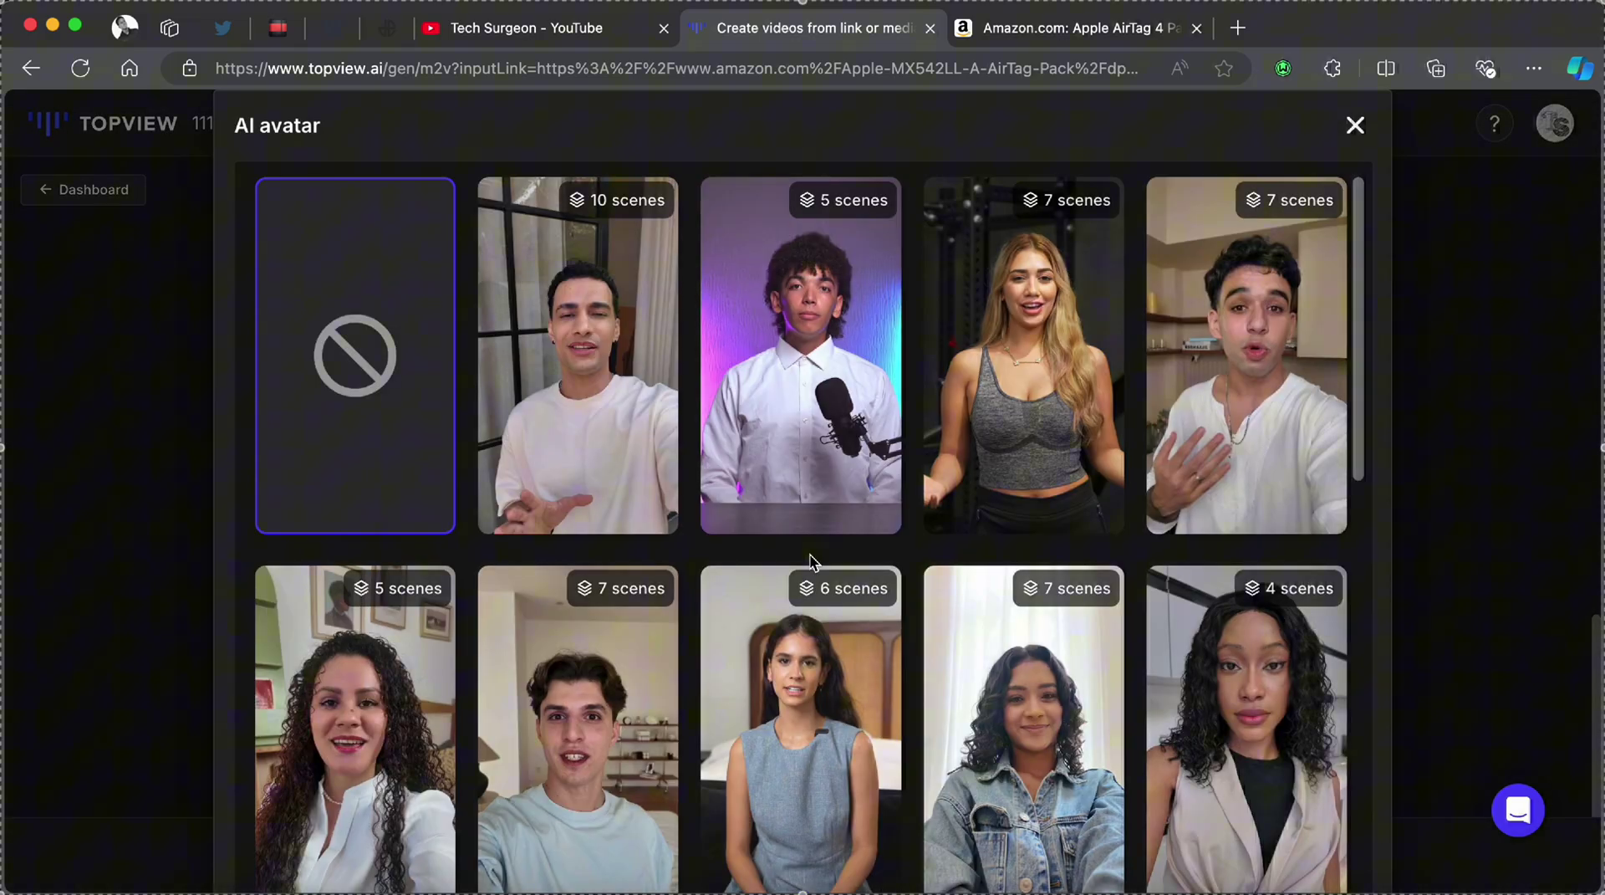
pyautogui.scroll(-15, 963, 549)
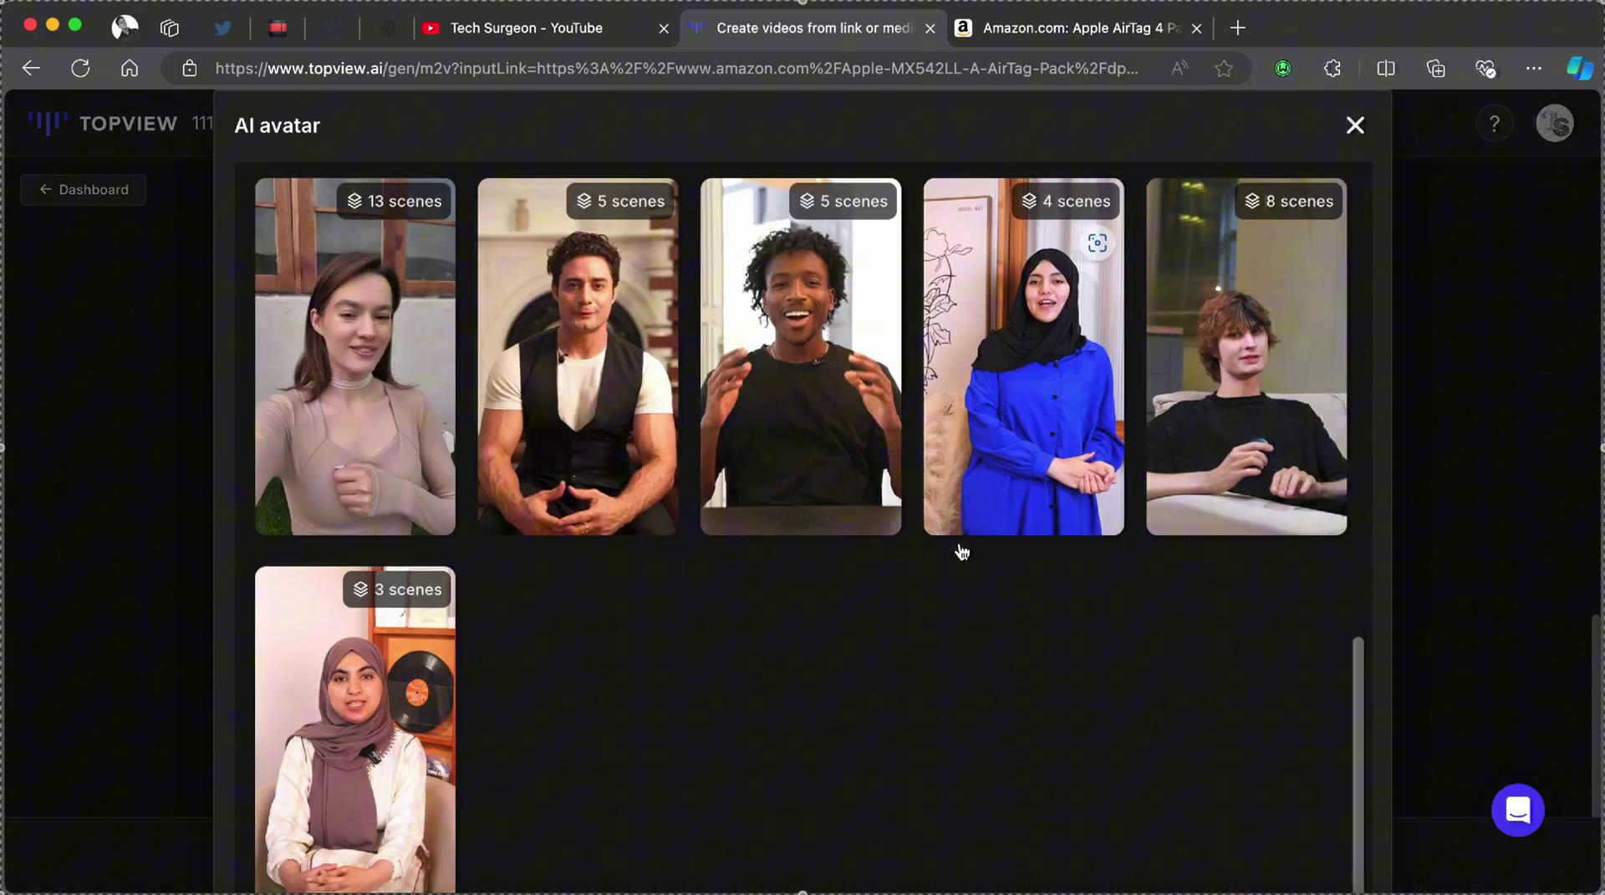
pyautogui.scroll(-2, 963, 550)
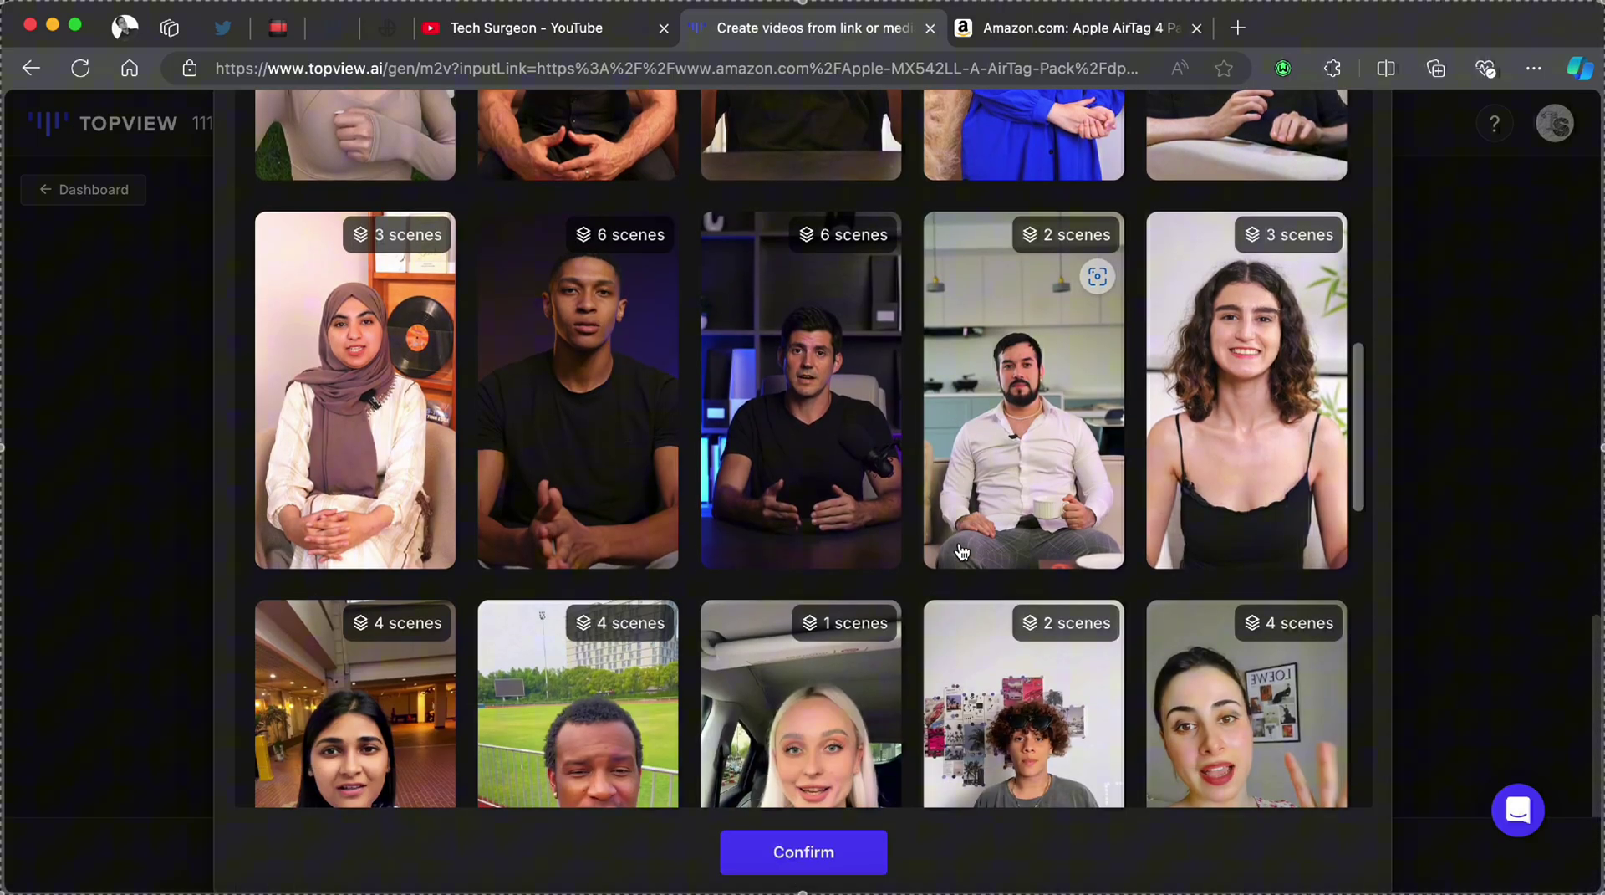
pyautogui.scroll(-1, 888, 459)
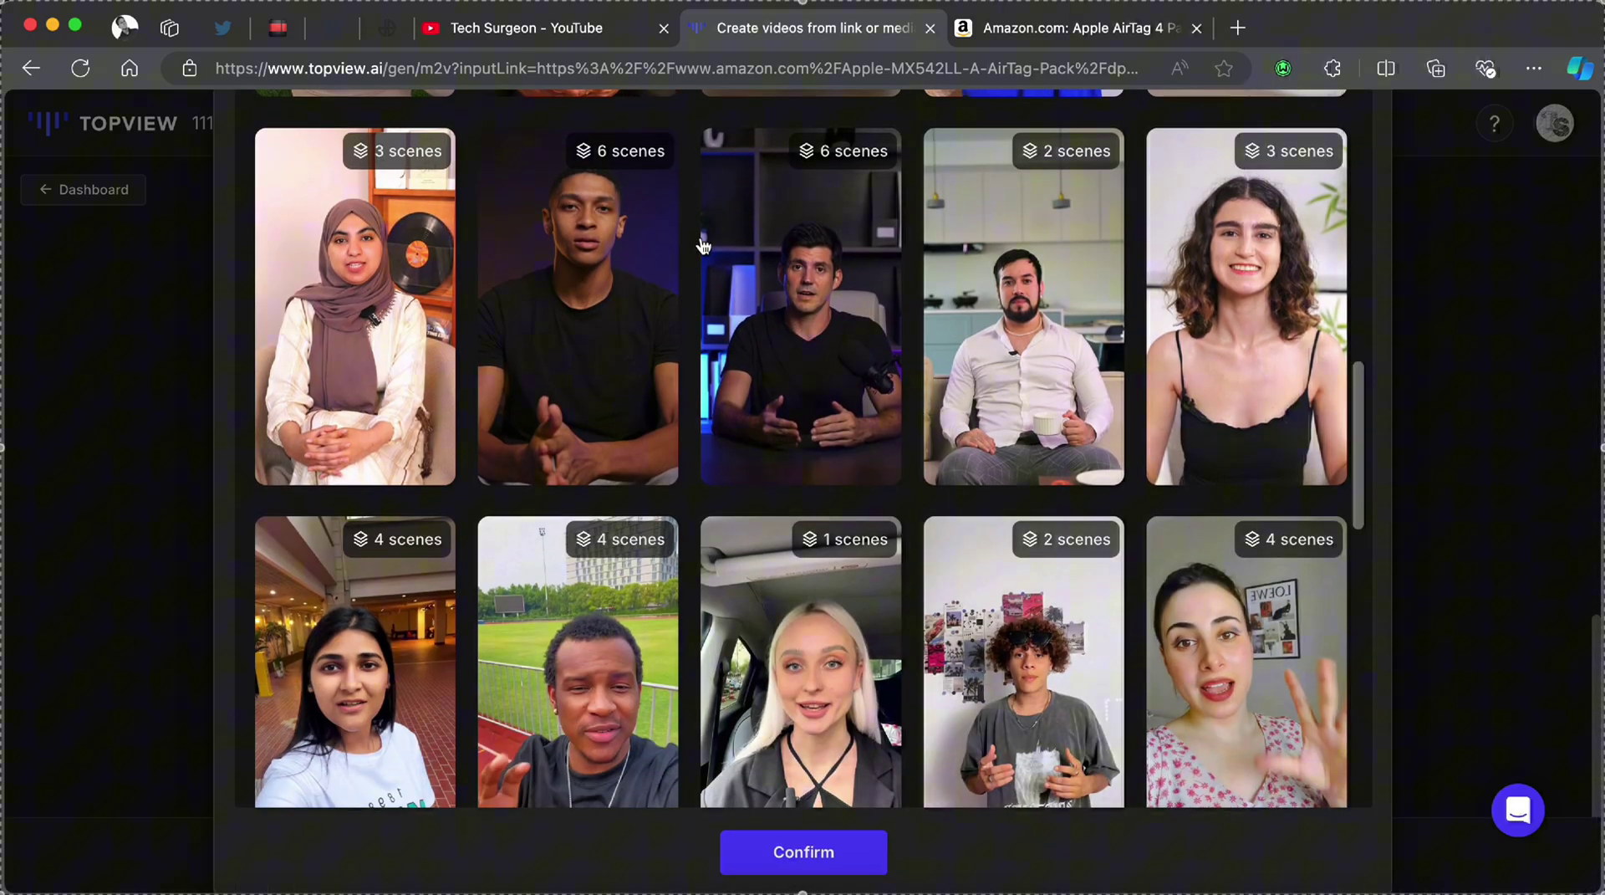
pyautogui.moveTo(828, 144)
pyautogui.click(822, 322)
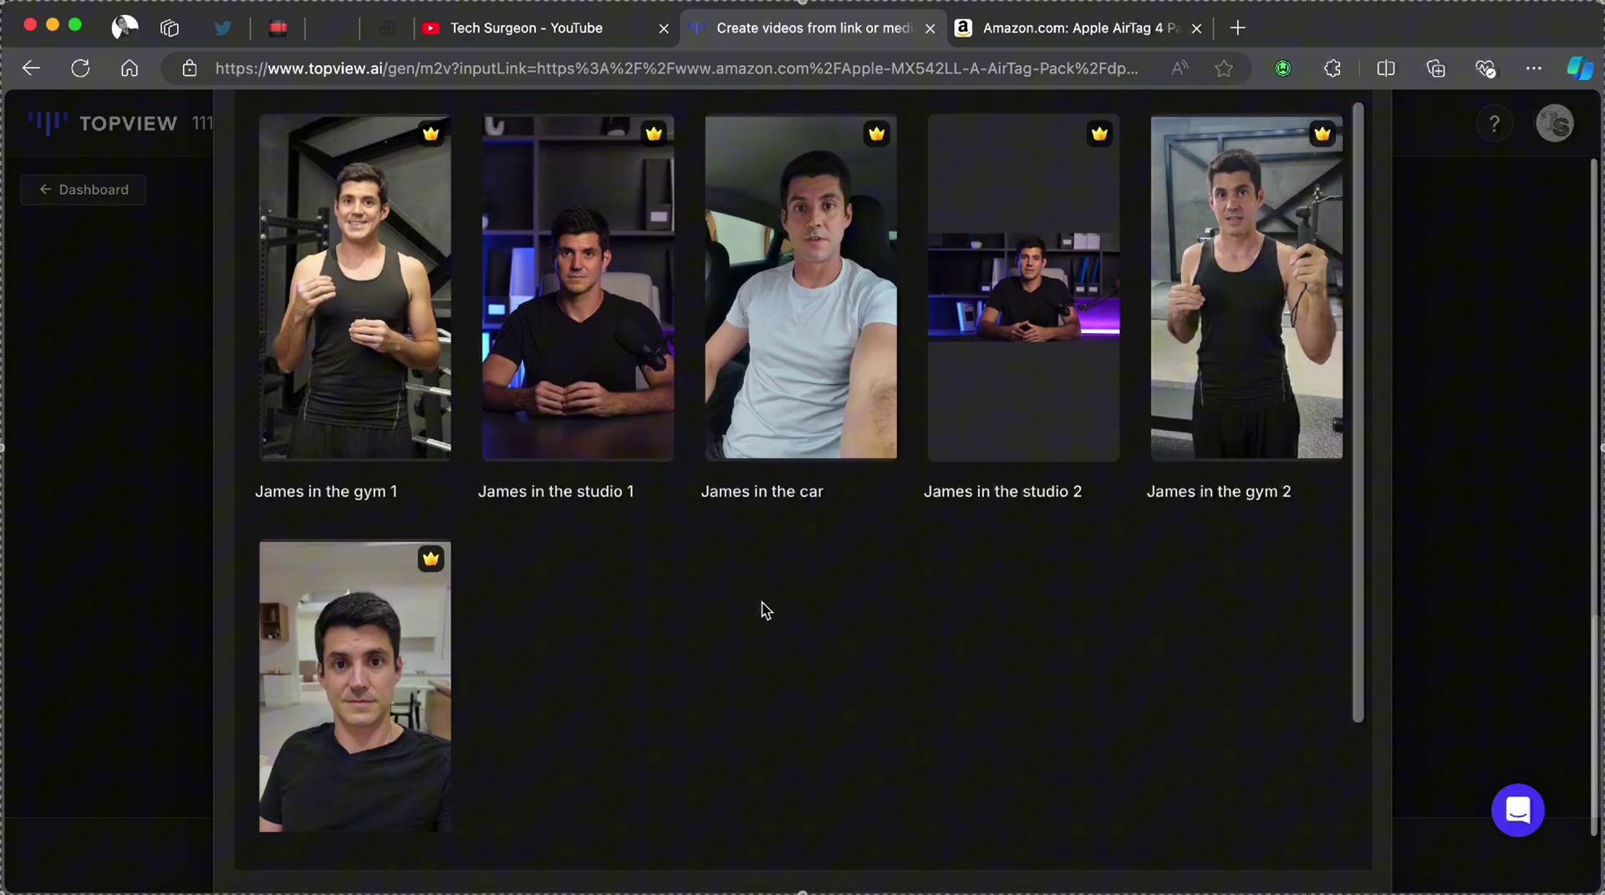
pyautogui.scroll(-3, 1136, 679)
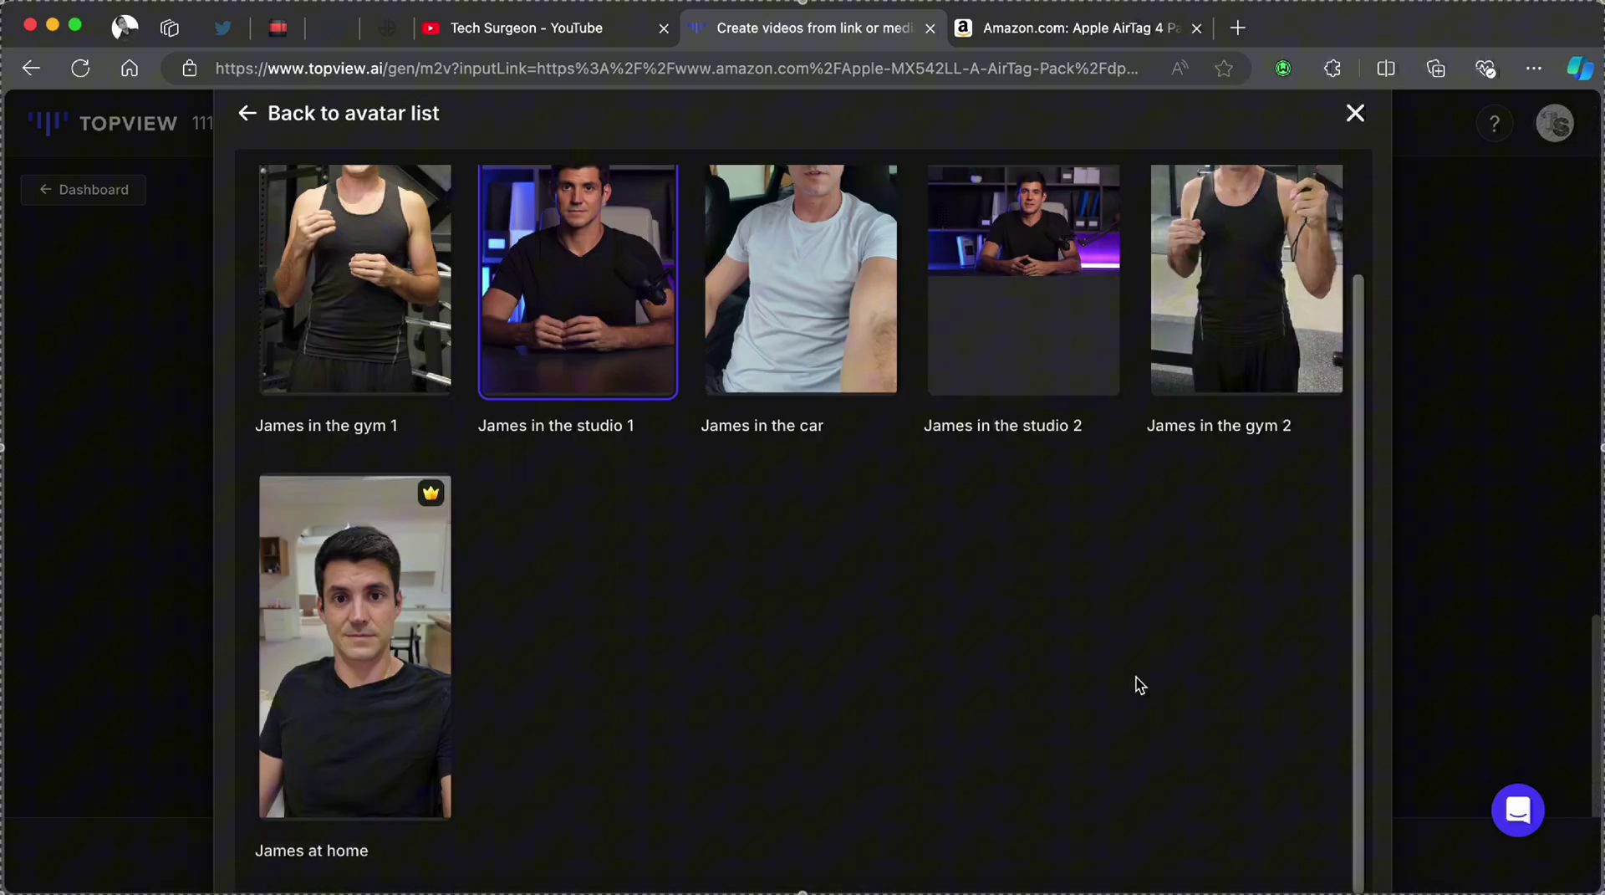
pyautogui.scroll(-3, 1002, 704)
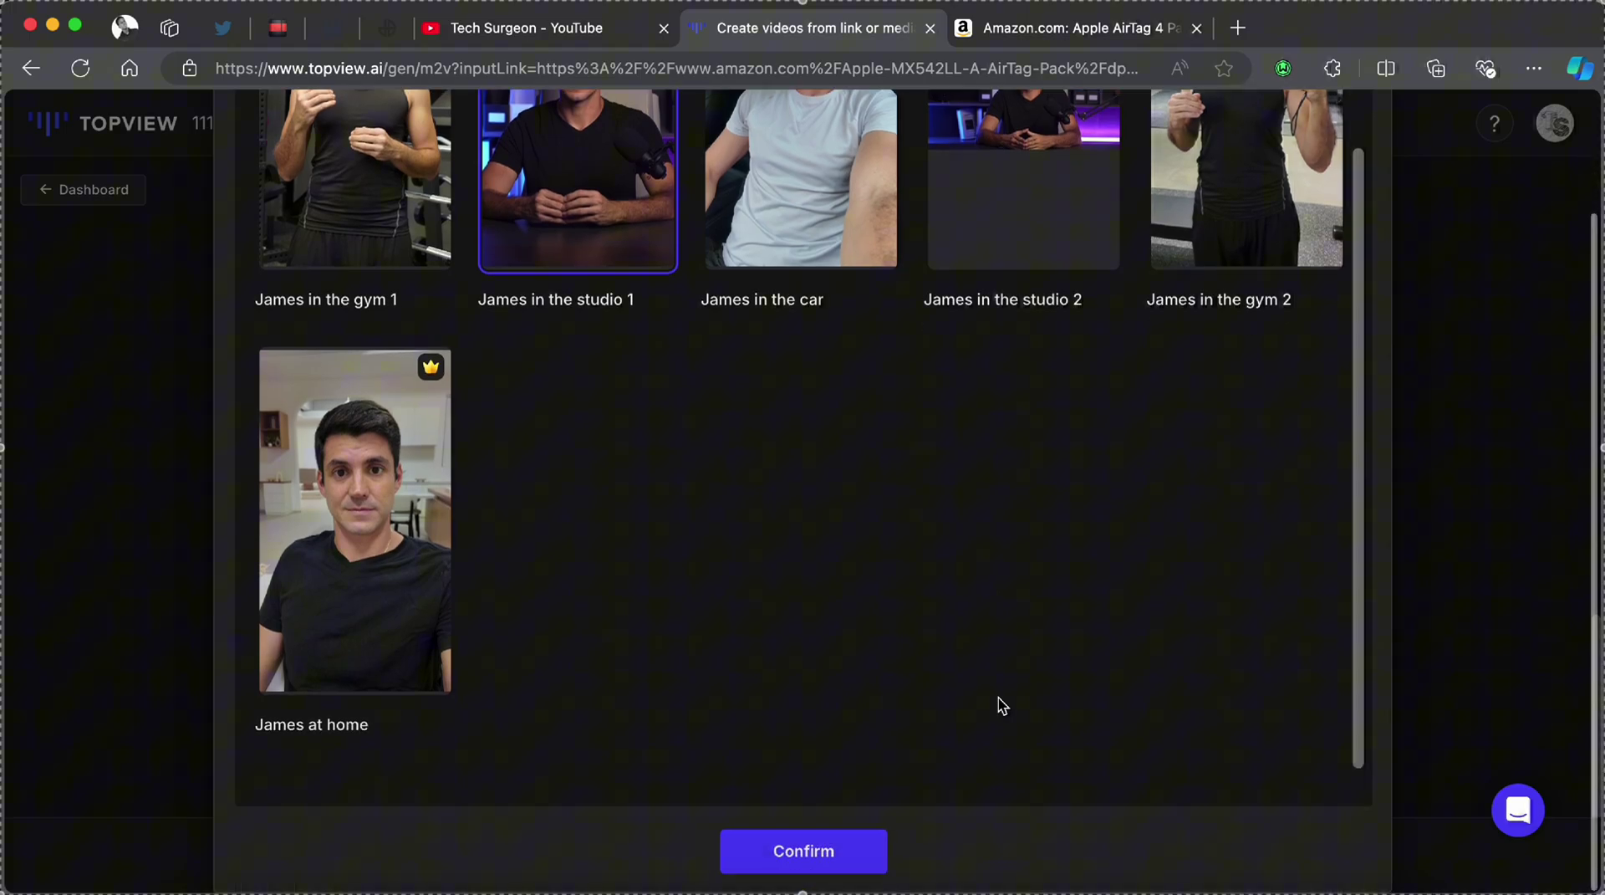
pyautogui.click(772, 853)
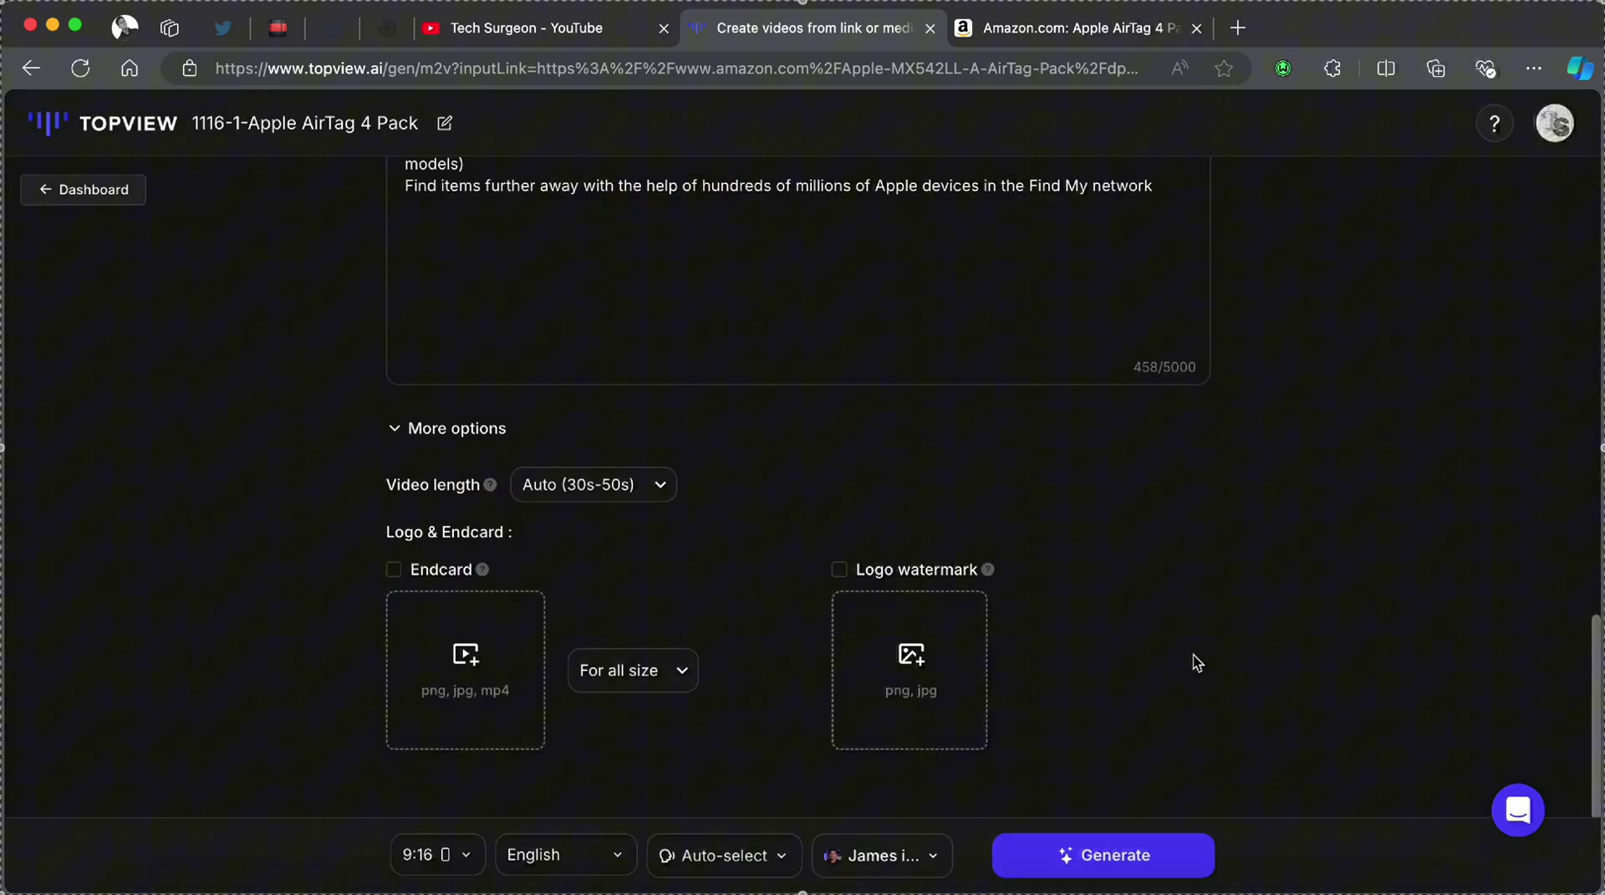
# - Generate the AirTag video scripts from the brief
pyautogui.scroll(1, 1135, 762)
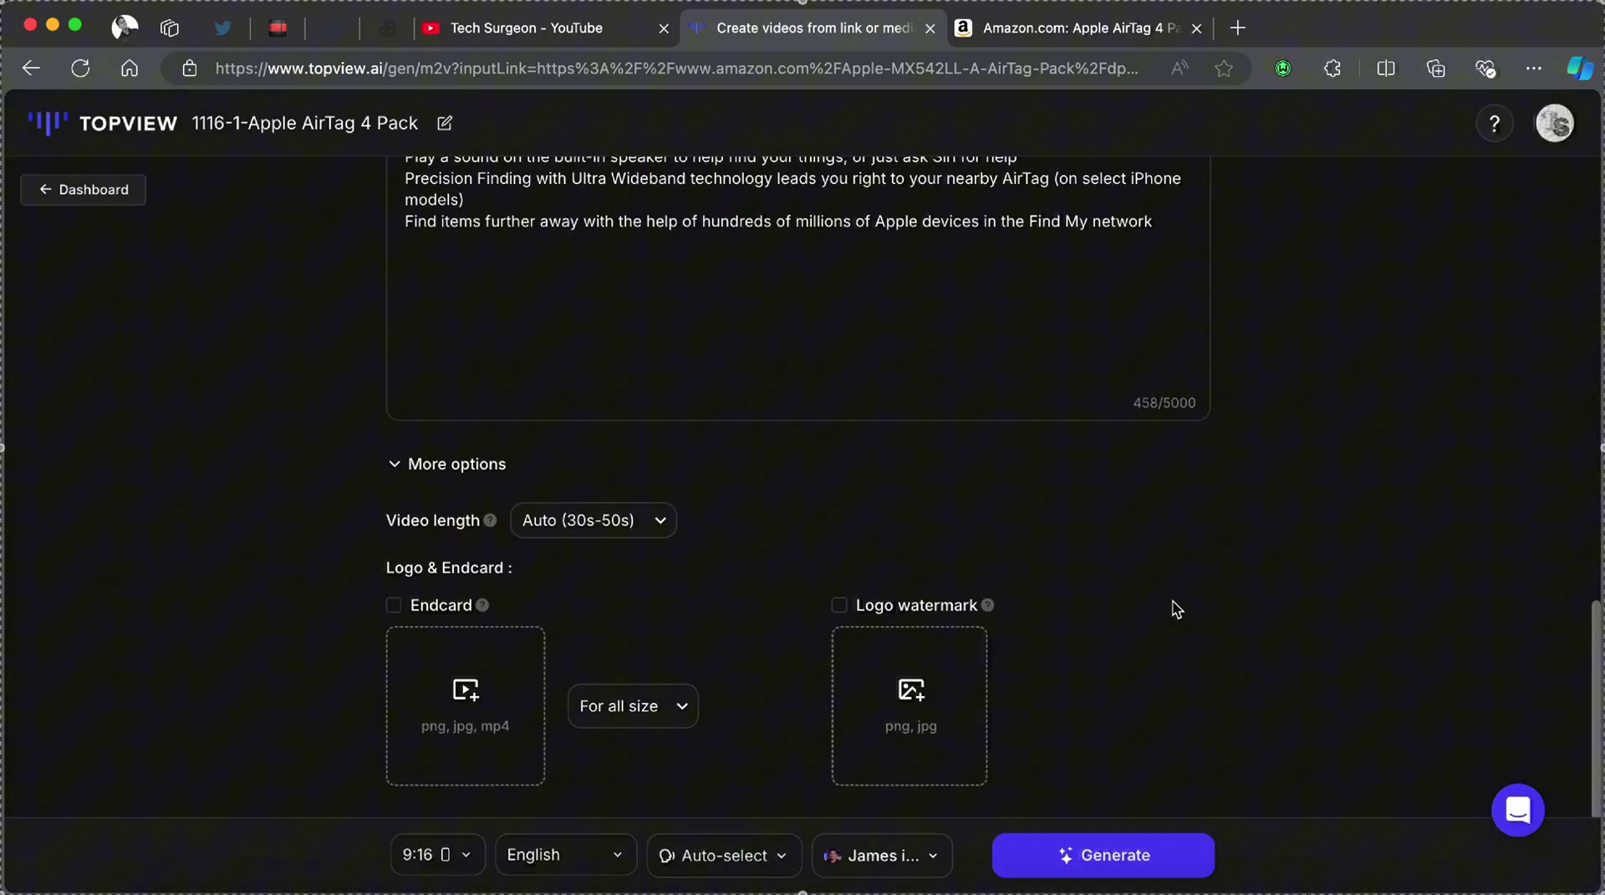
pyautogui.scroll(-1, 1171, 609)
pyautogui.click(1071, 855)
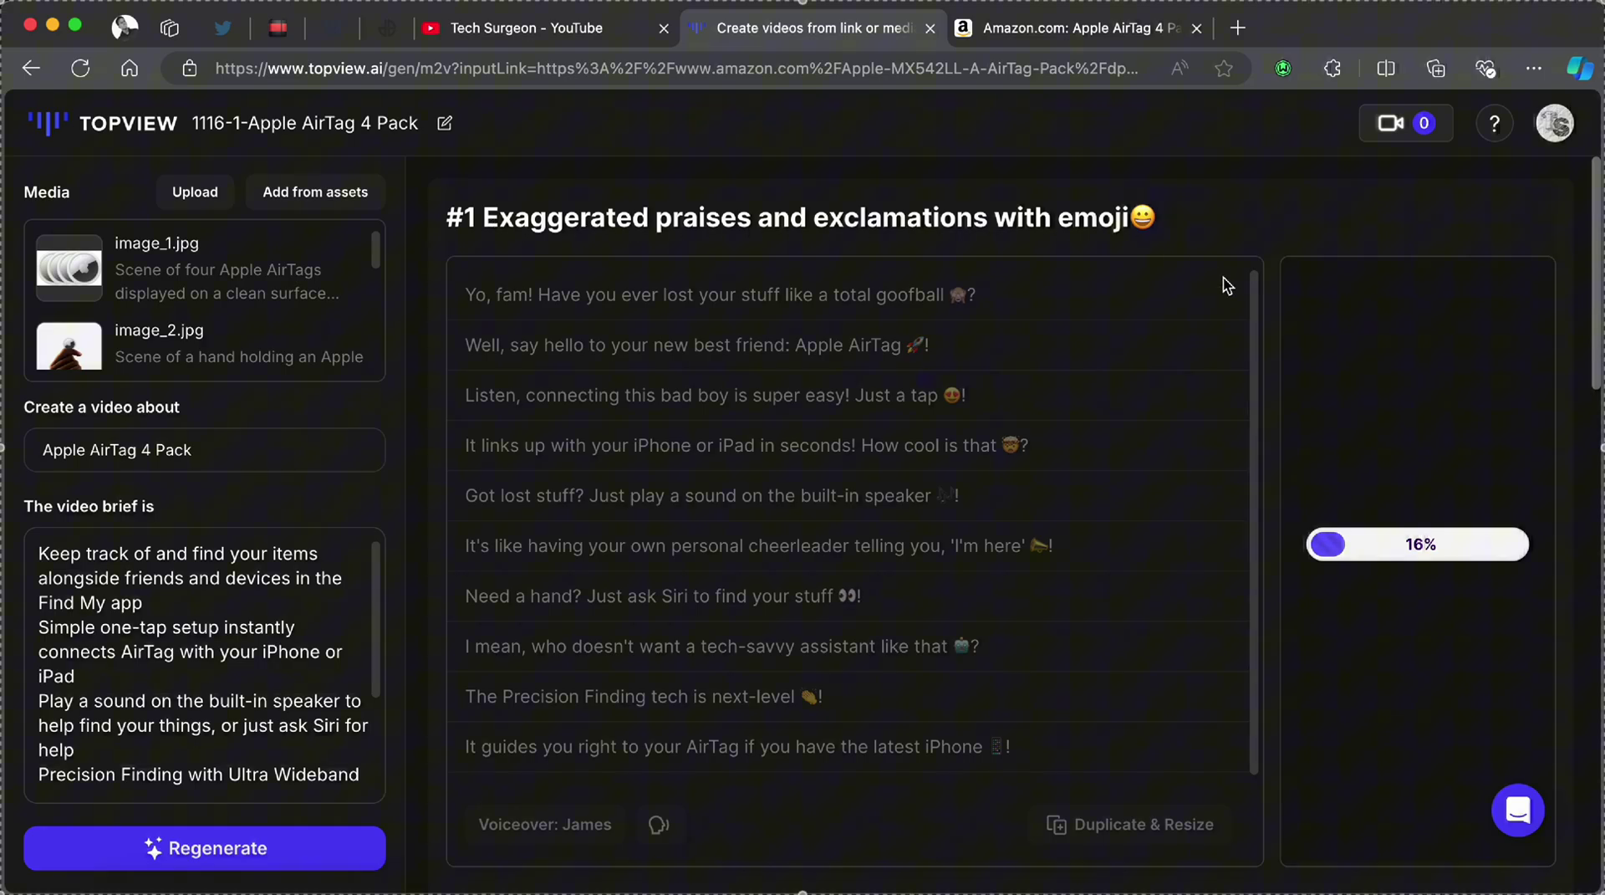
# - Review the generated #1, #2 and #3 script variations, each voiced by James
pyautogui.scroll(-2, 1112, 489)
pyautogui.scroll(-10, 1111, 488)
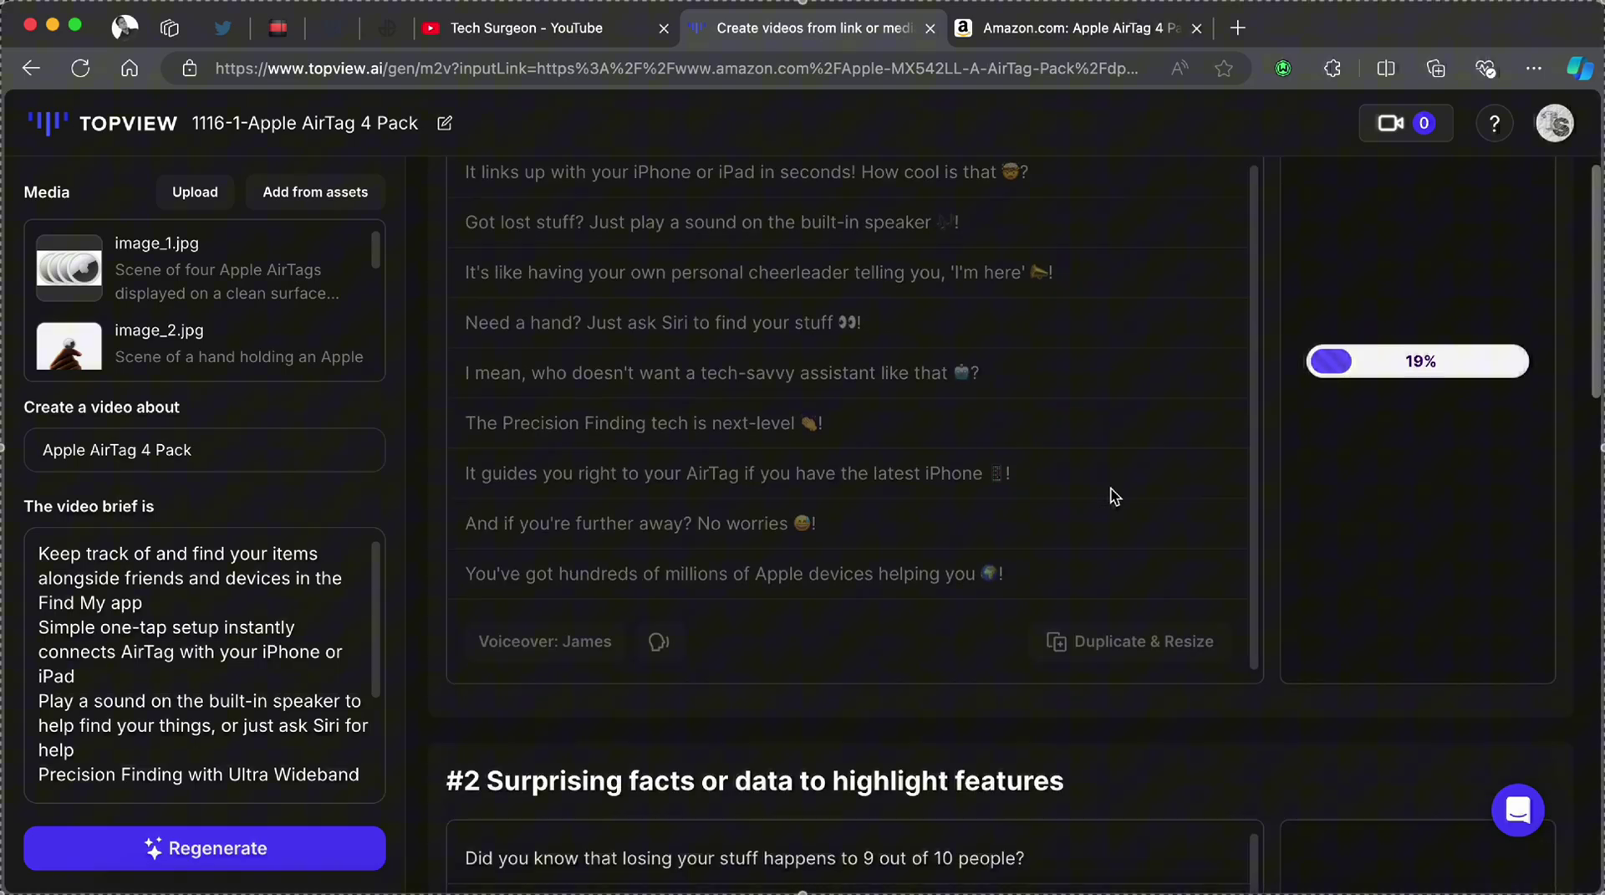
pyautogui.scroll(1, 1019, 568)
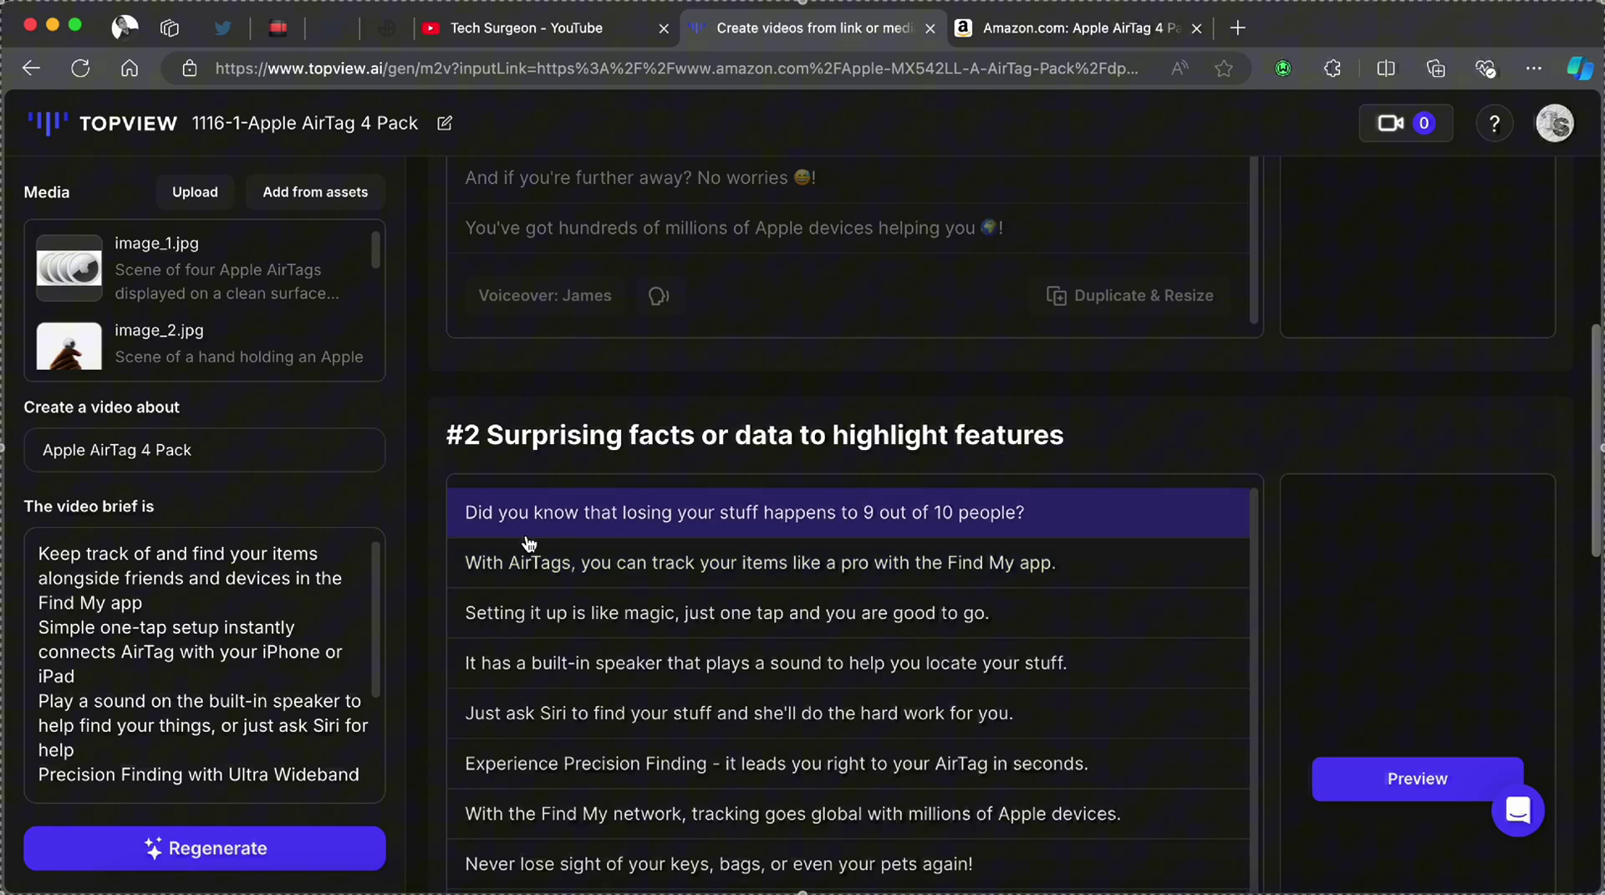
pyautogui.scroll(-3, 431, 545)
pyautogui.scroll(-5, 432, 549)
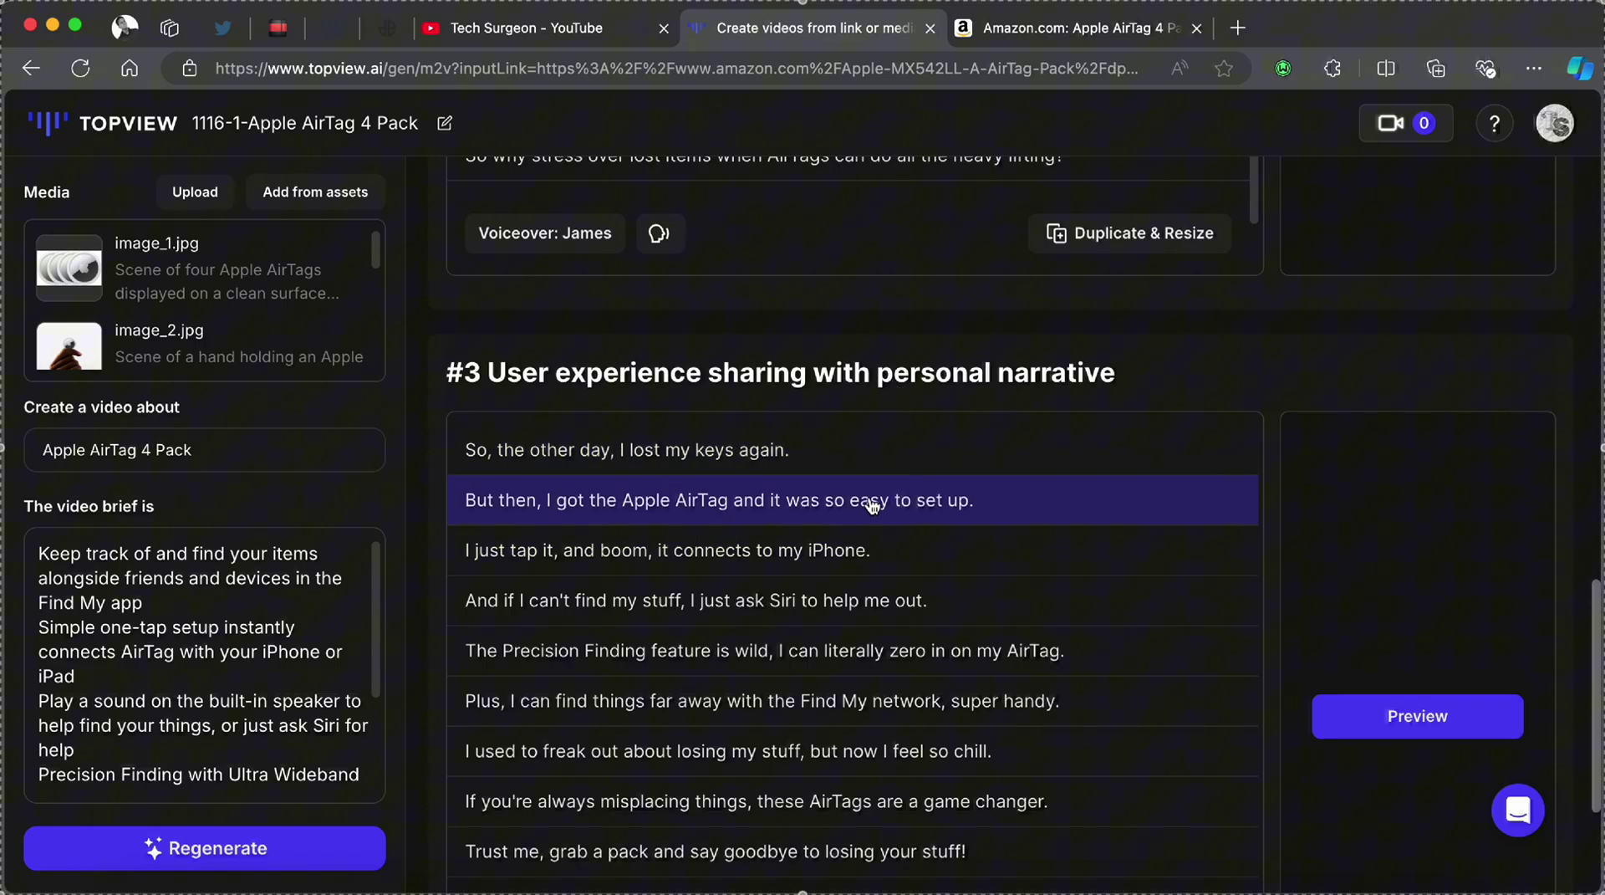
pyautogui.scroll(-3, 906, 577)
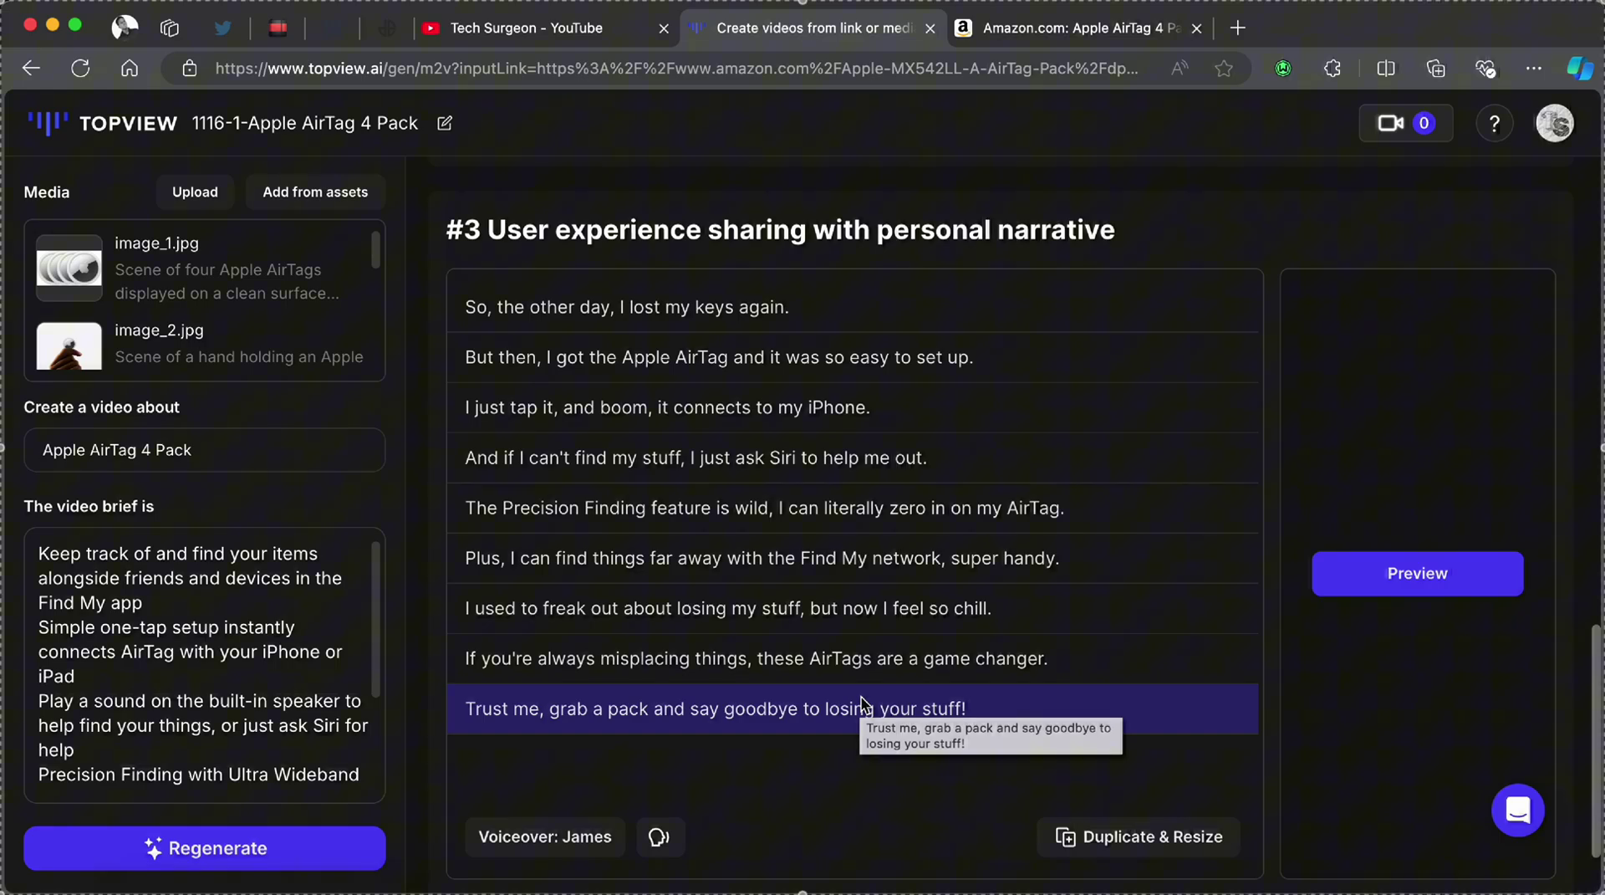
pyautogui.scroll(7, 863, 706)
pyautogui.scroll(2, 864, 707)
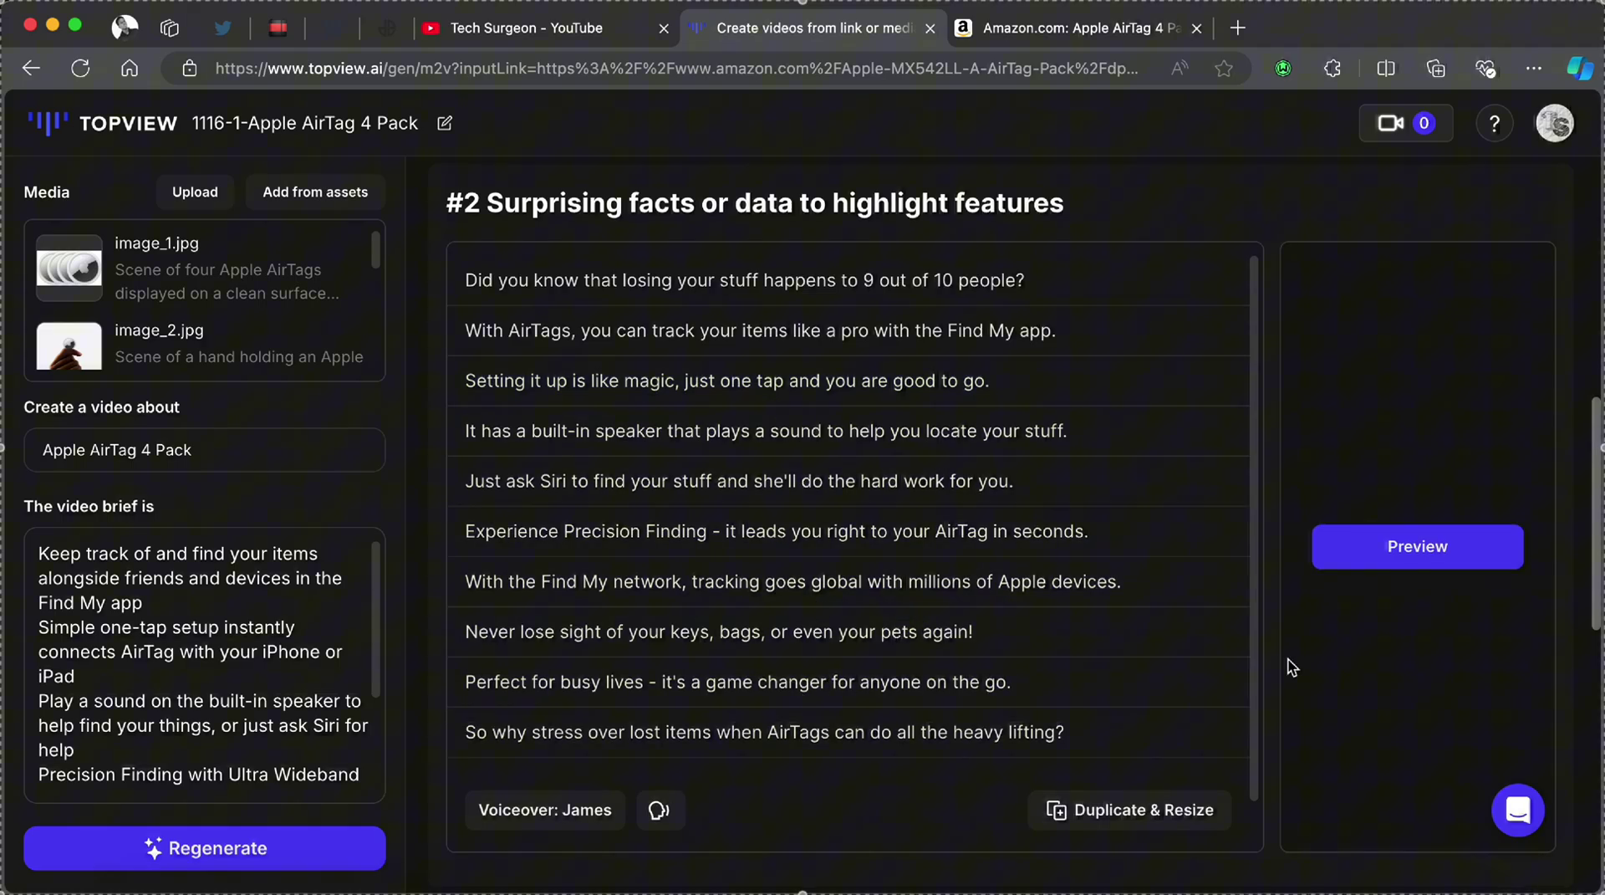
pyautogui.click(1426, 552)
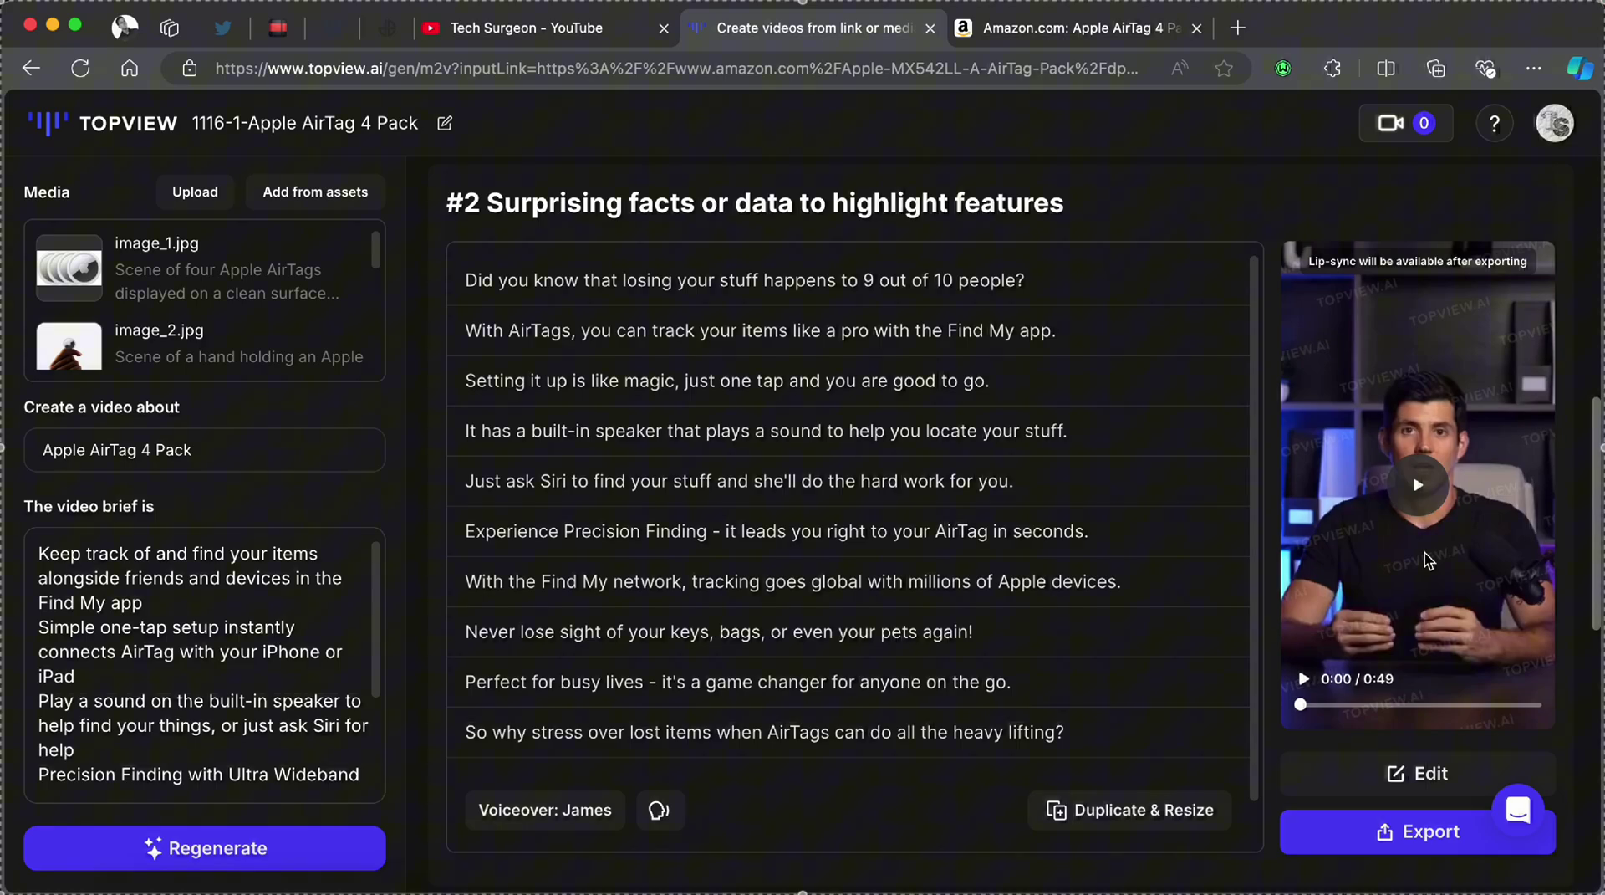
pyautogui.click(1423, 489)
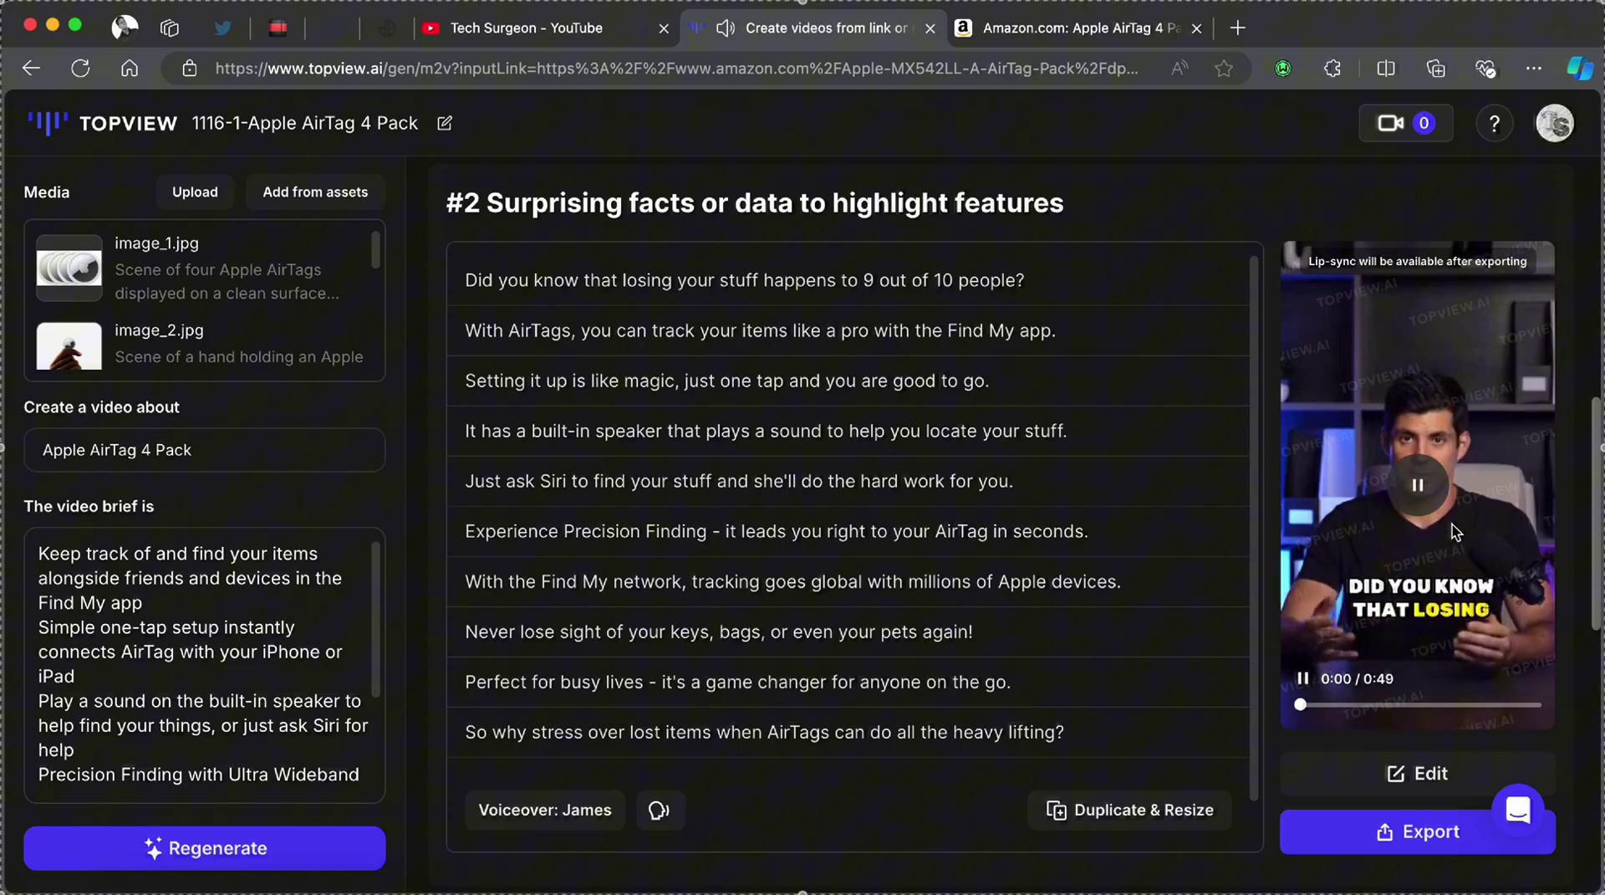
pyautogui.click(1423, 488)
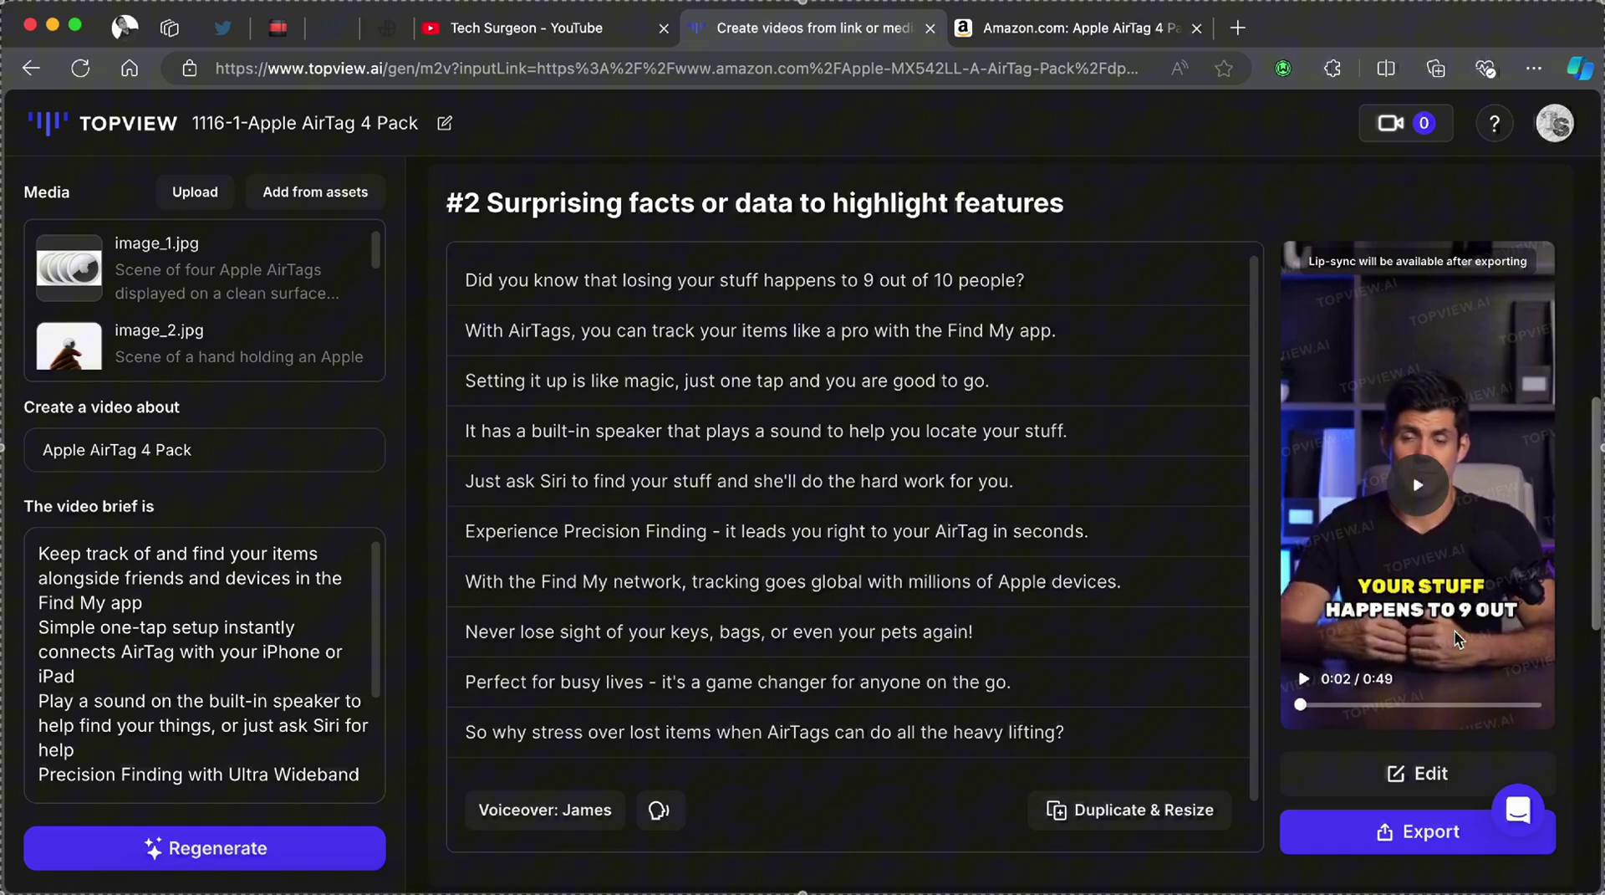
# - Open the storyboard editor via Edit and click into scene #1's narration text
pyautogui.click(1410, 776)
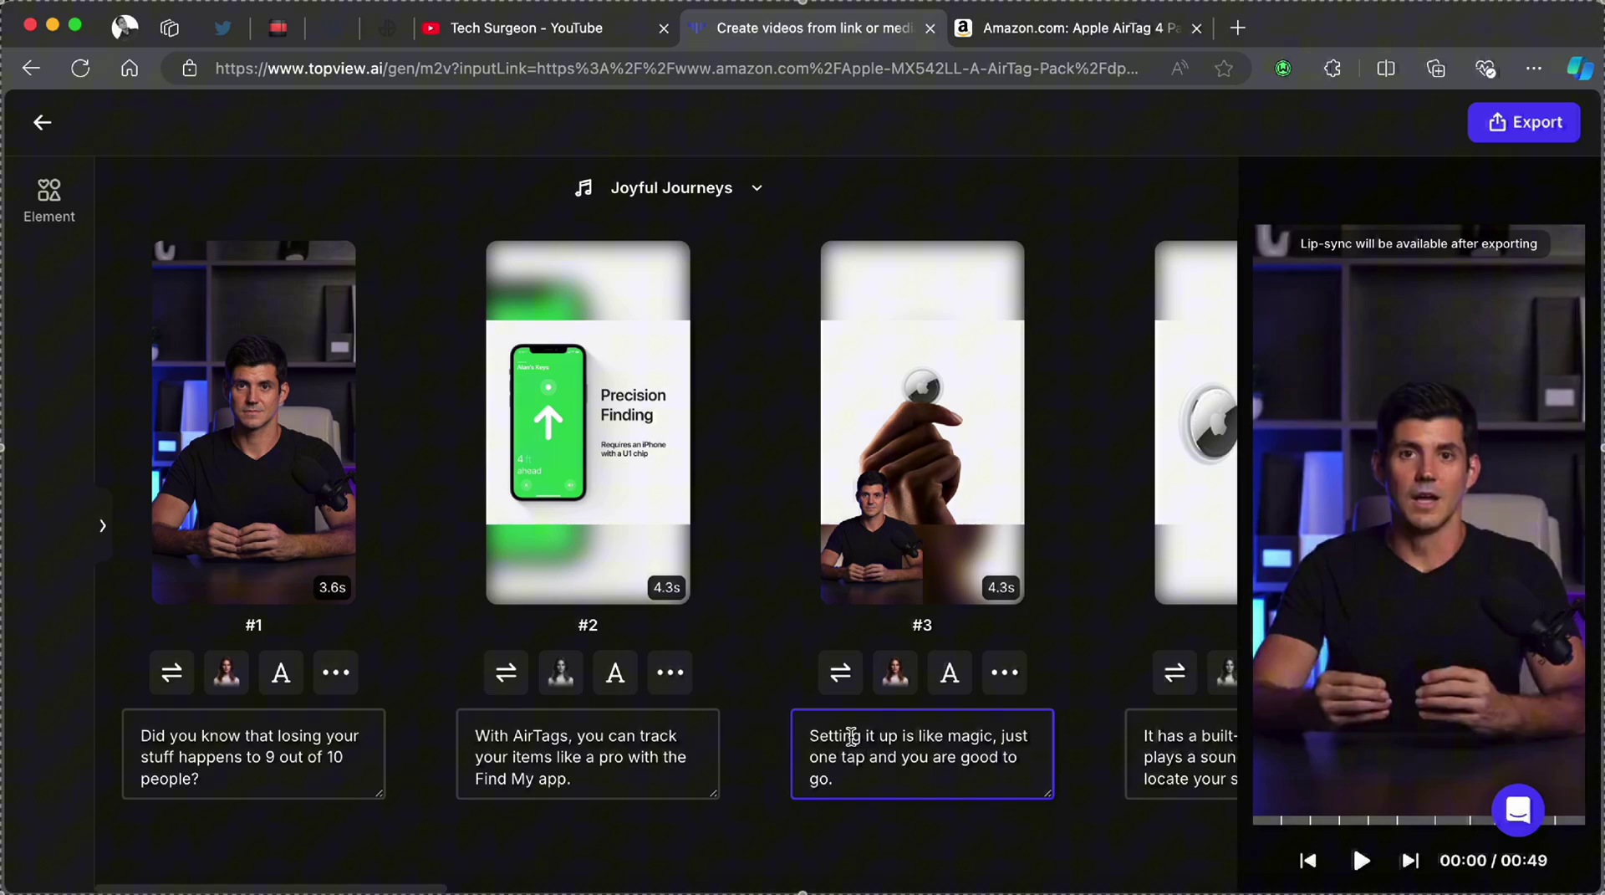
pyautogui.click(221, 790)
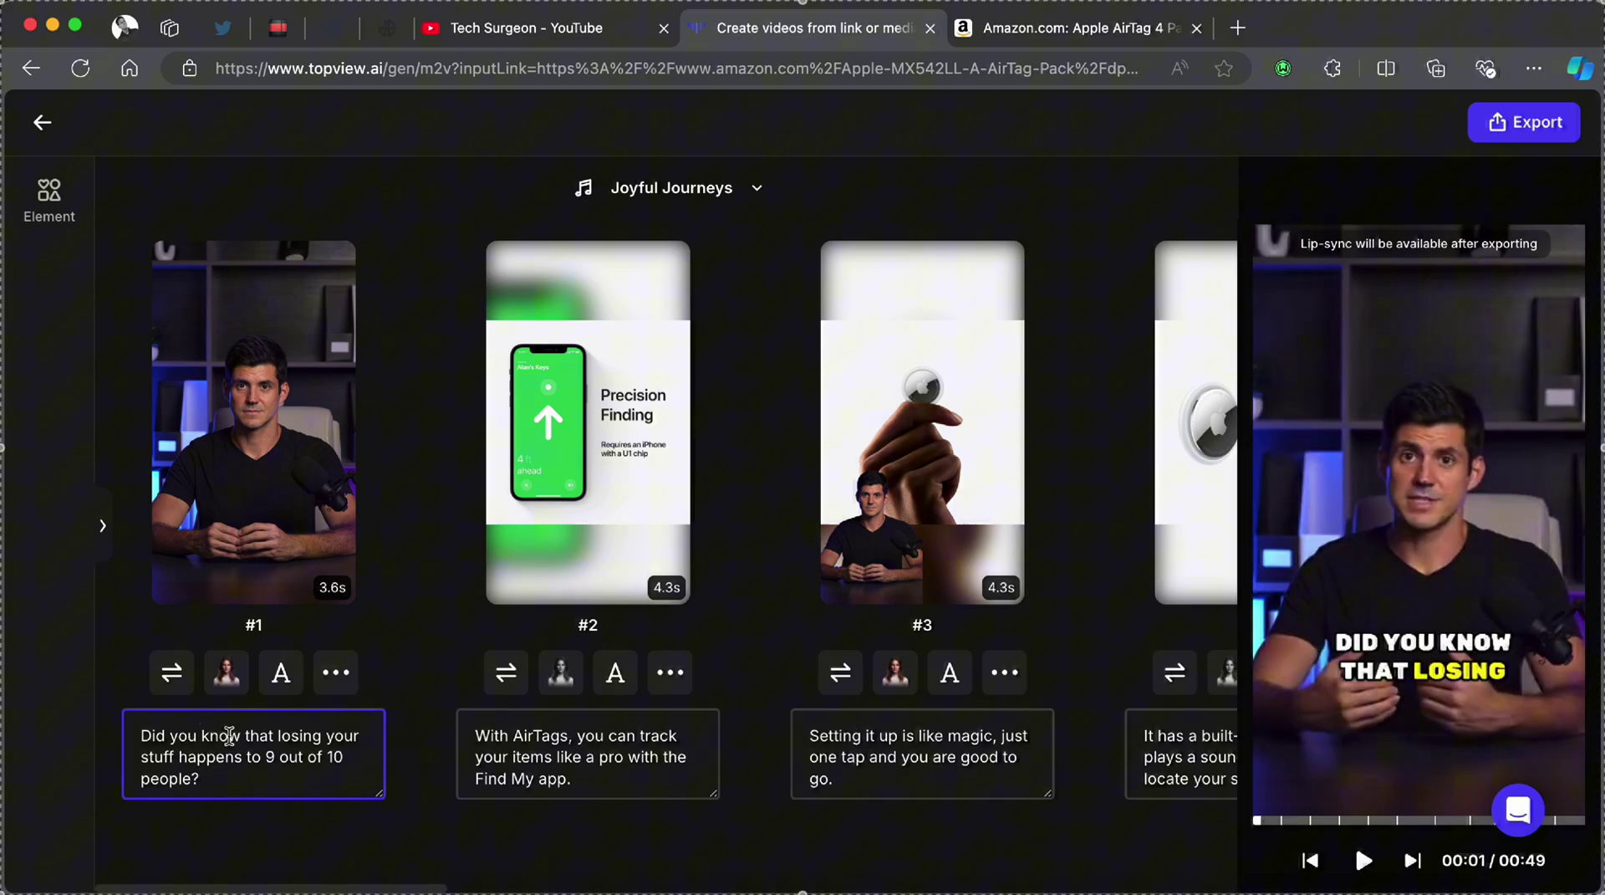
pyautogui.click(282, 675)
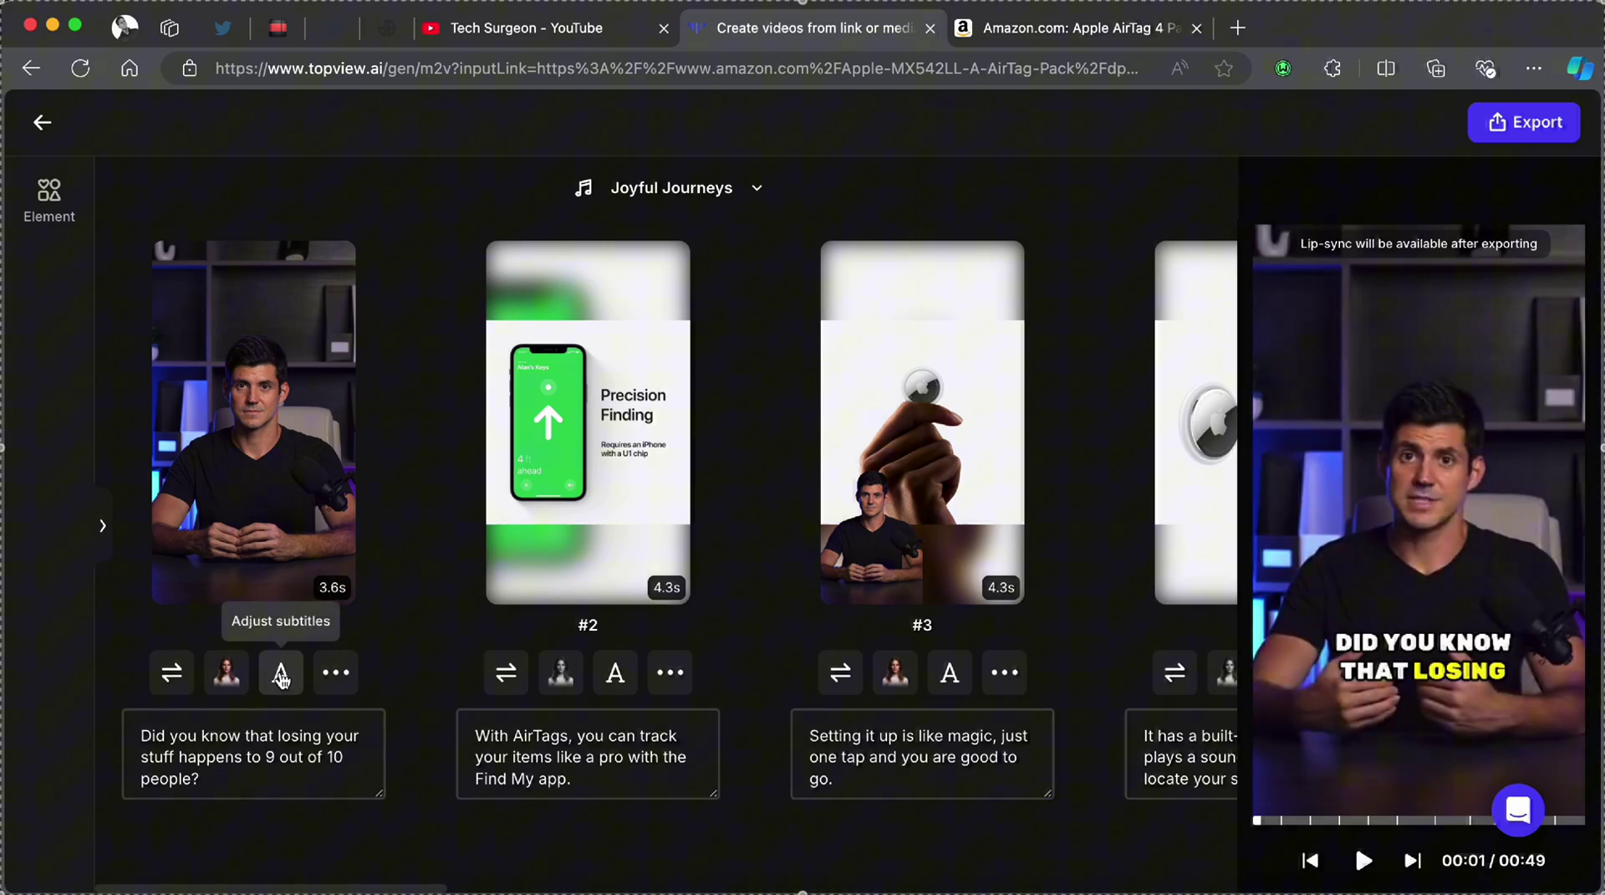
pyautogui.click(326, 761)
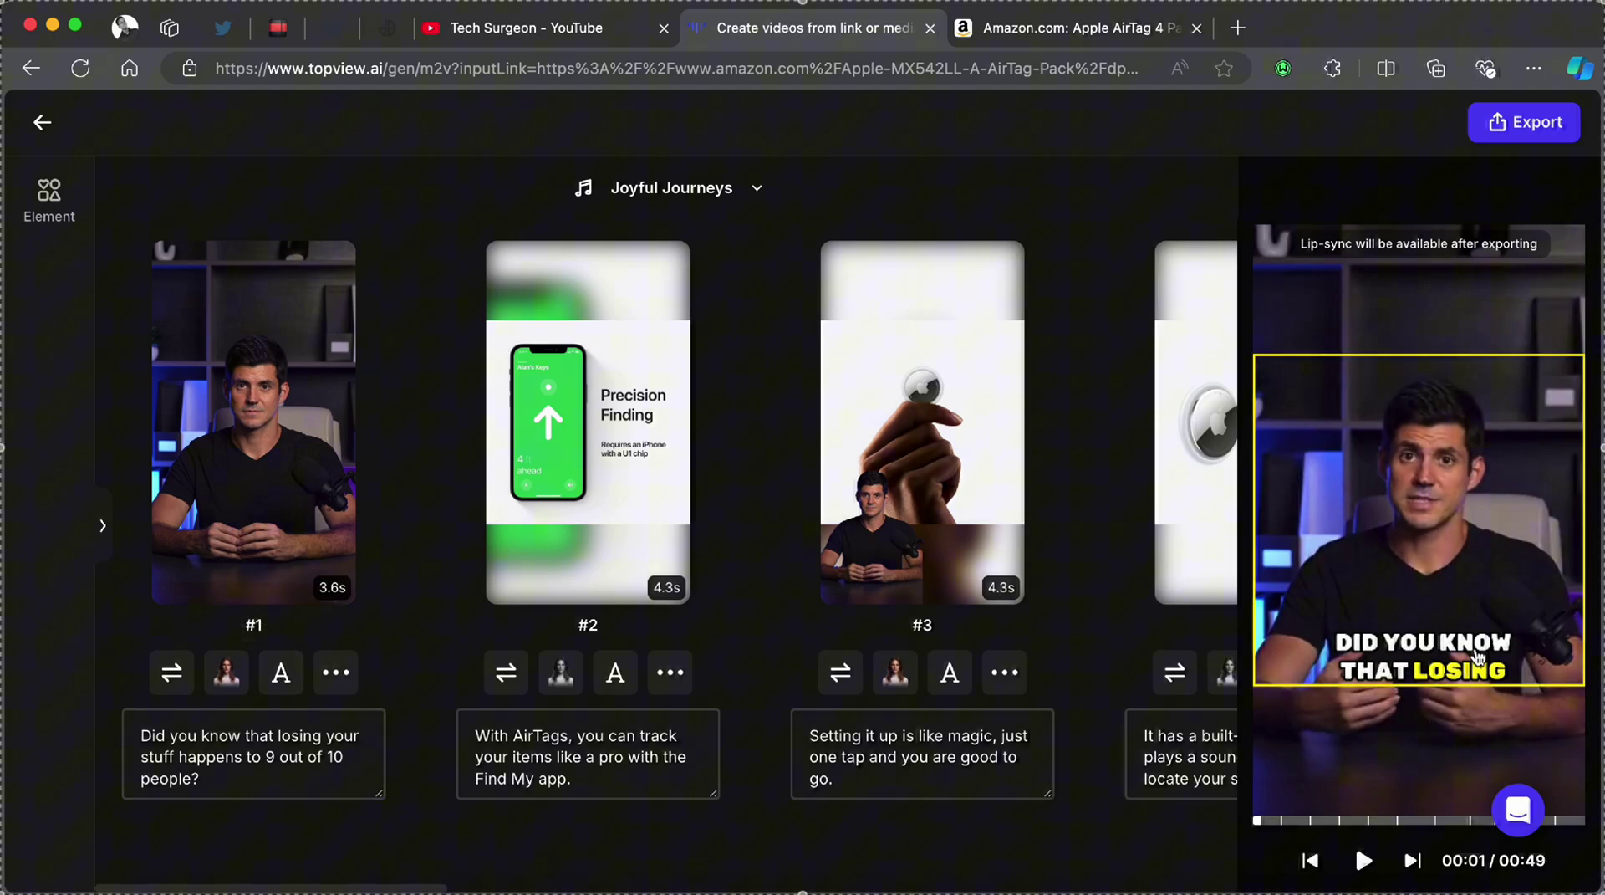
# - Open and close scene #1's options menu, then choose to replace that shot
pyautogui.click(335, 674)
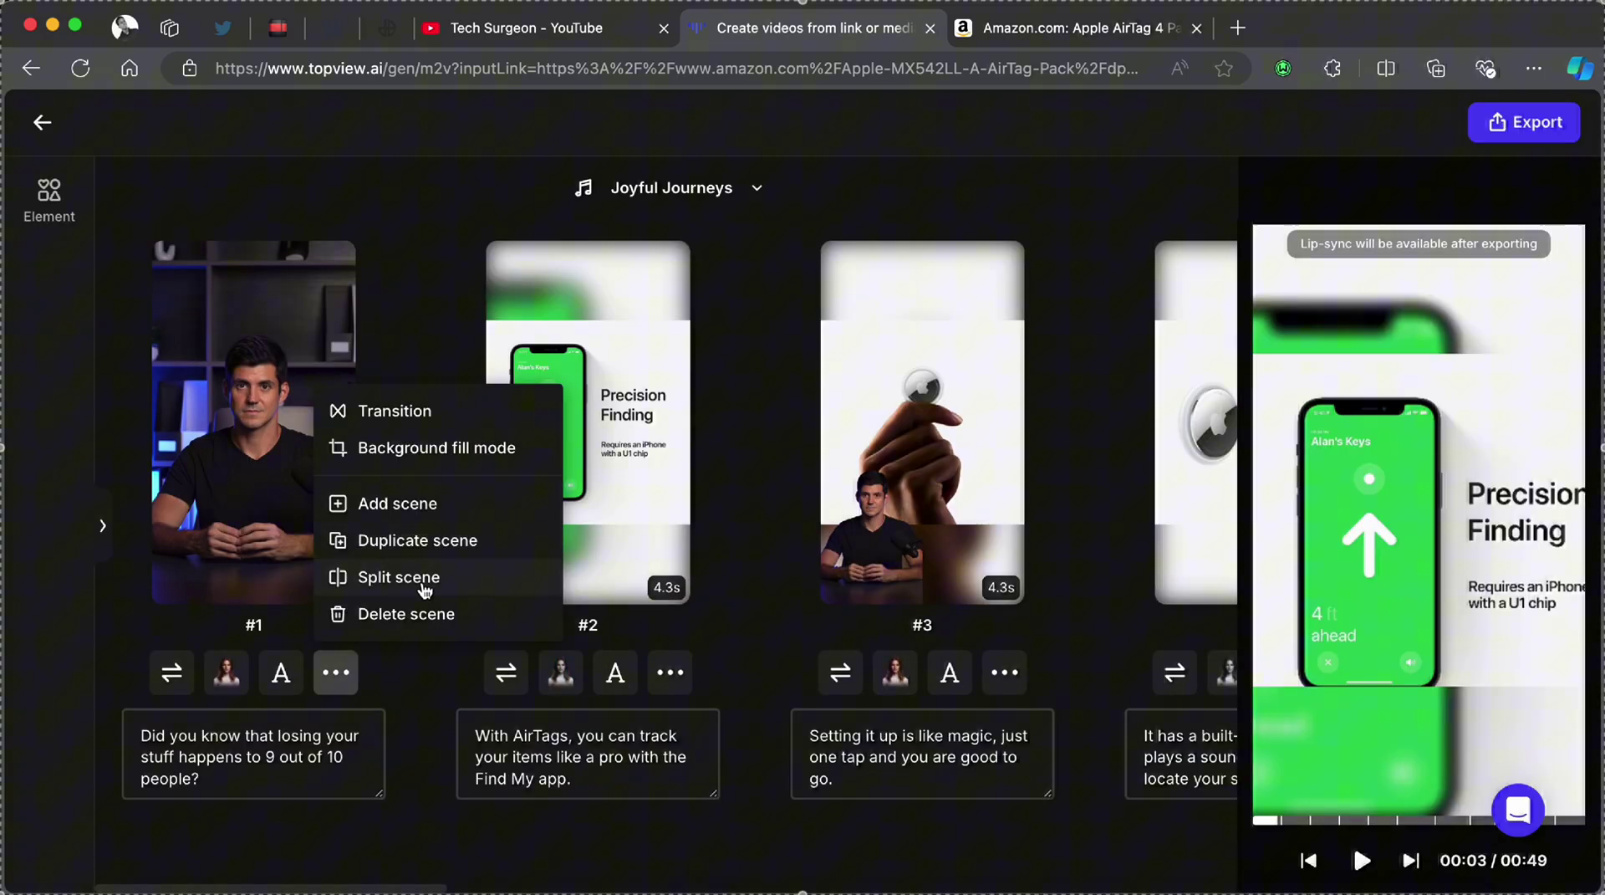
pyautogui.click(435, 709)
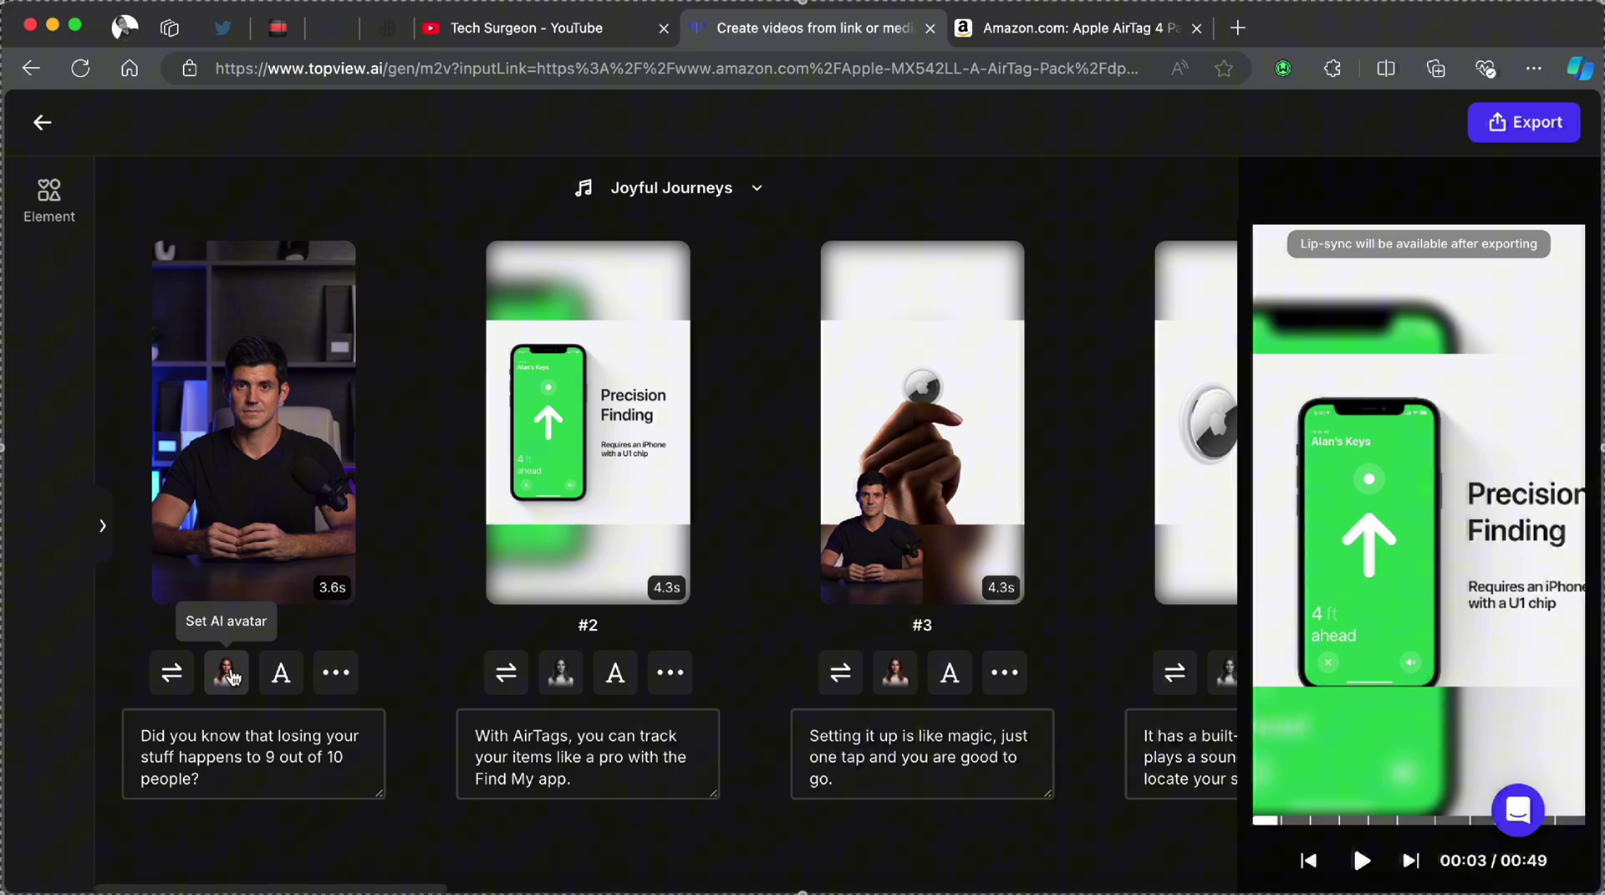
pyautogui.click(172, 673)
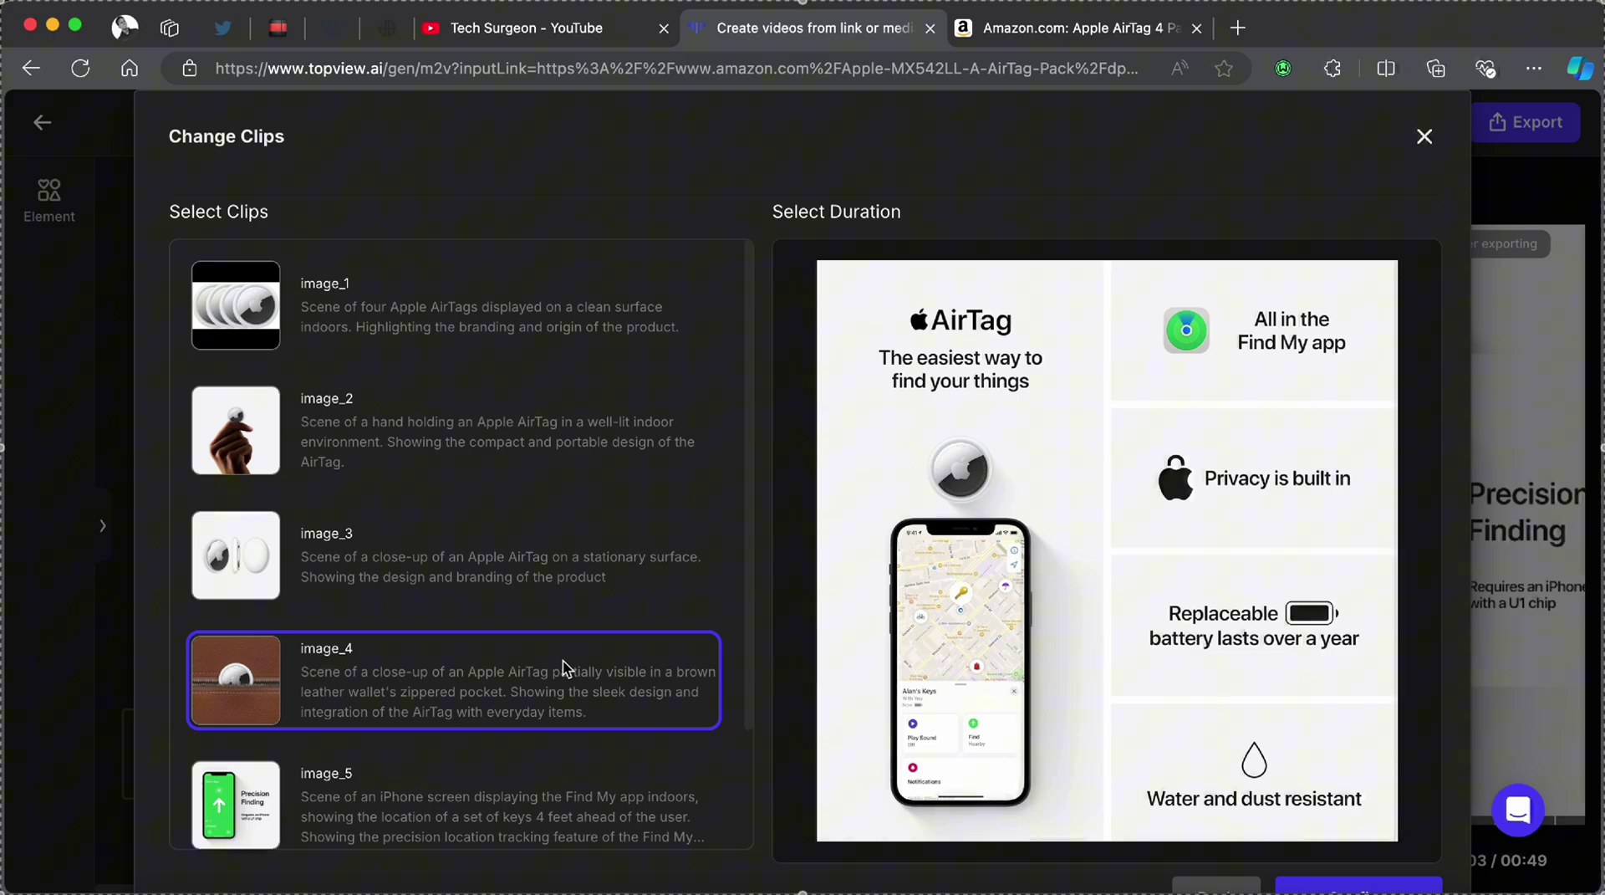
# - Pick image_6, the AirTag feature graphic, as shot #1's clip and confirm it
pyautogui.scroll(-2, 564, 666)
pyautogui.scroll(-1, 1245, 701)
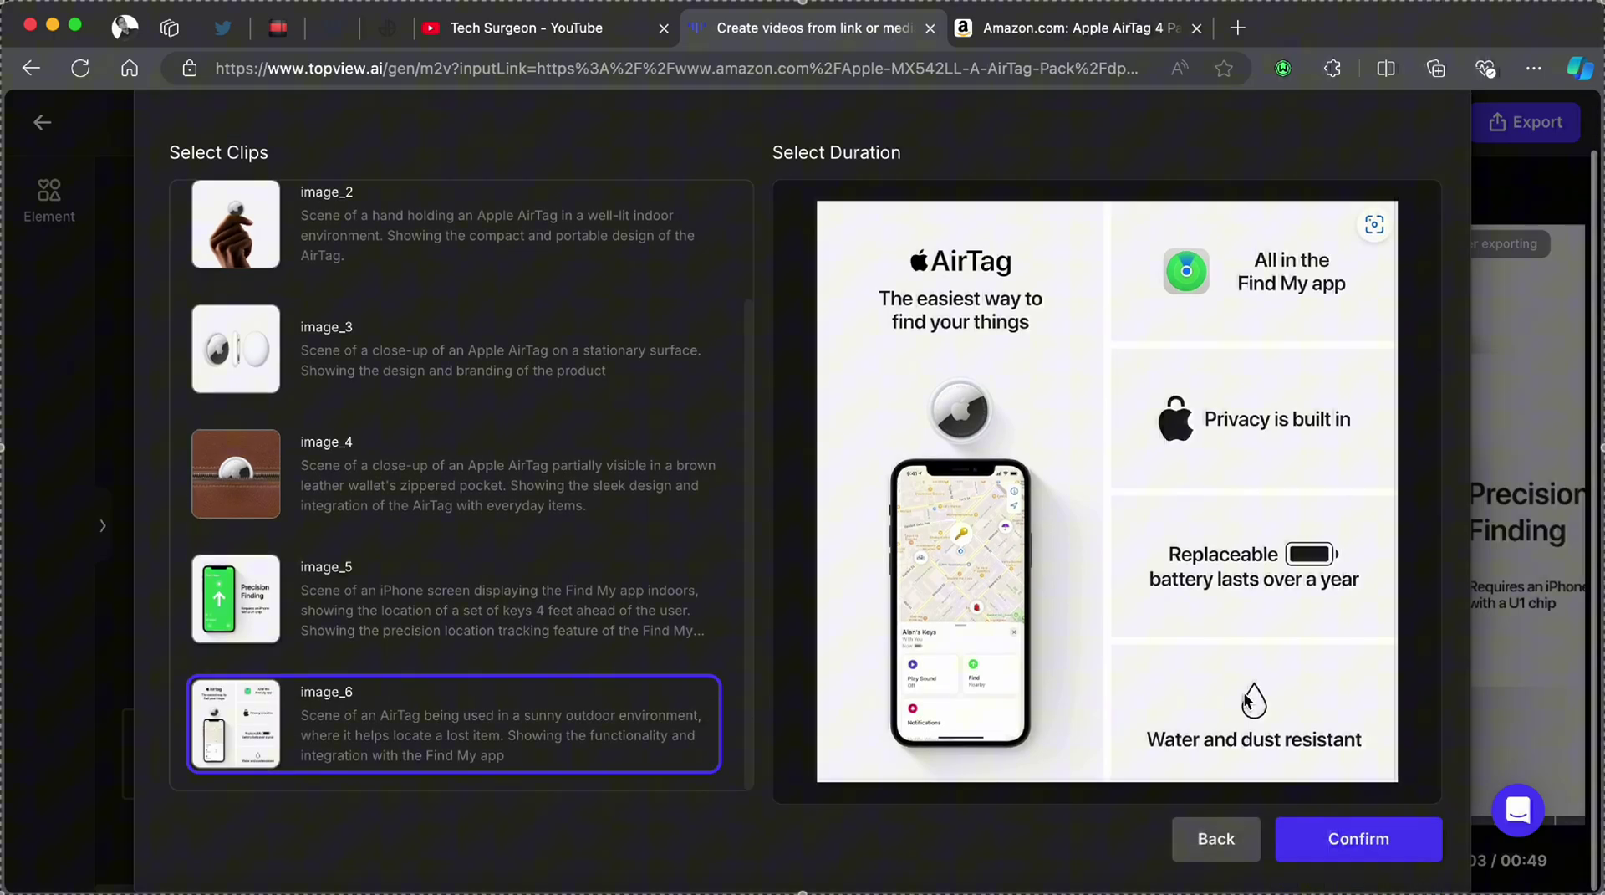
pyautogui.click(1383, 853)
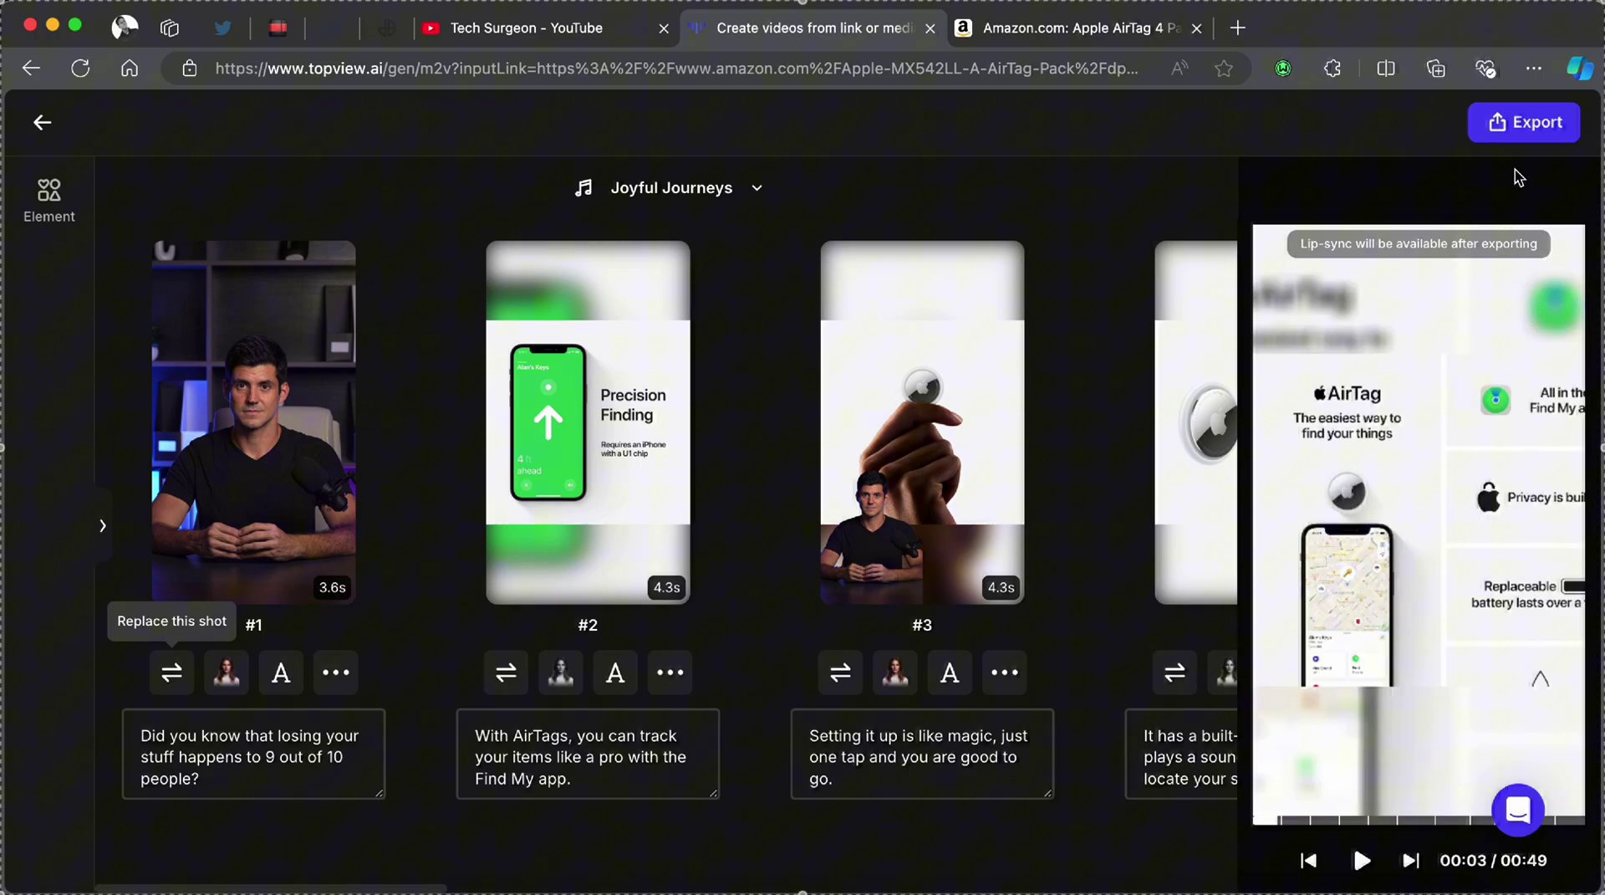
# - From the export options, view credit plans and compare the Starter plan at 2x–5x, ending at 4x
pyautogui.click(1517, 140)
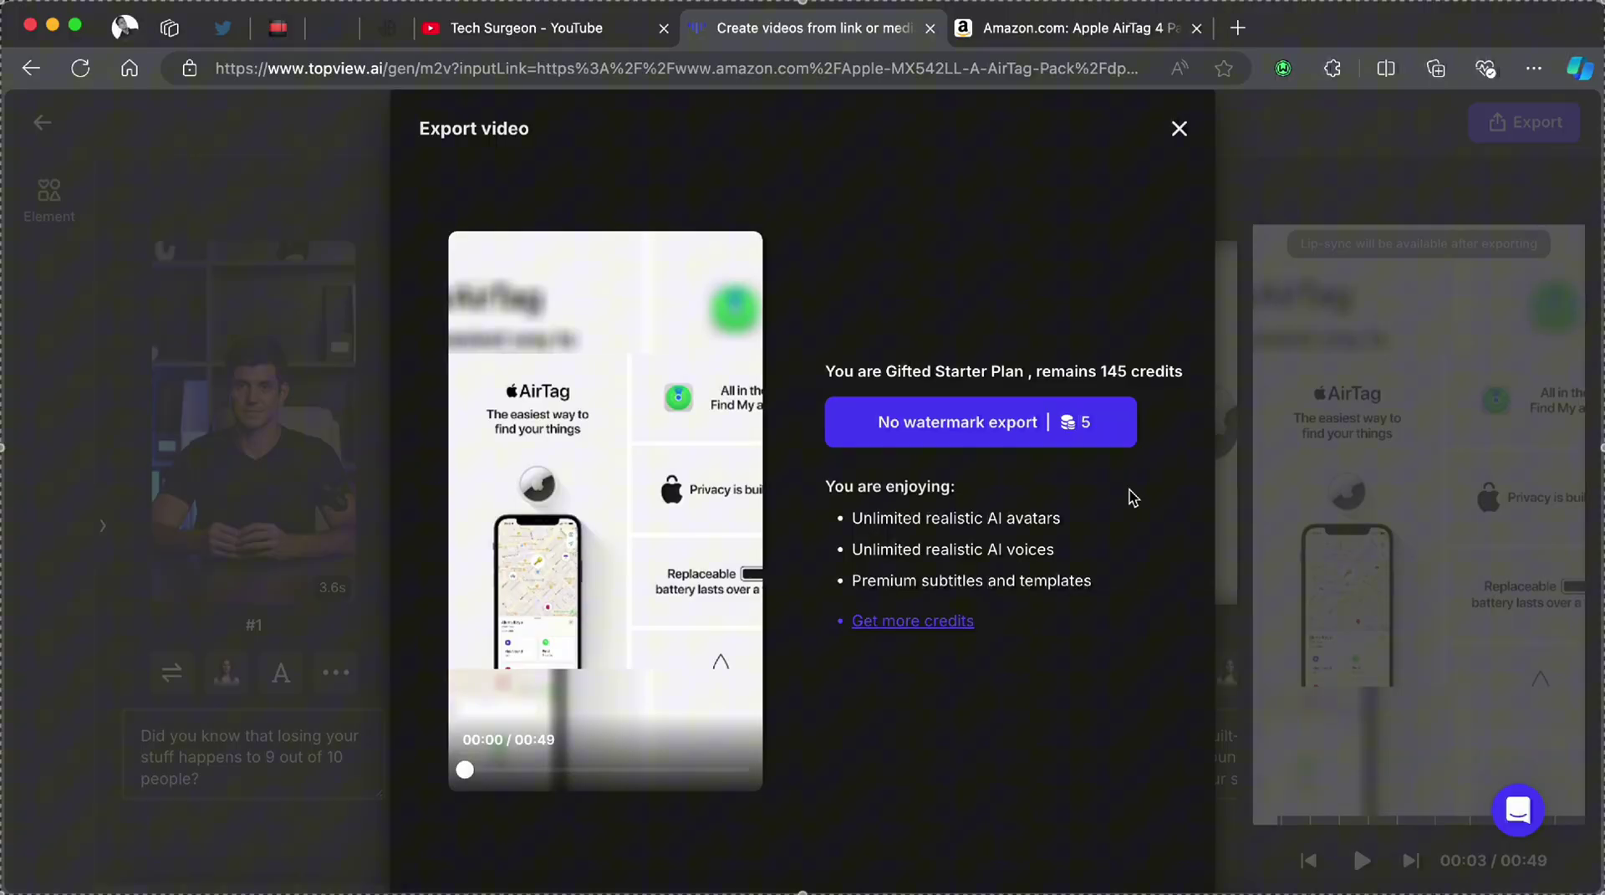
pyautogui.click(920, 623)
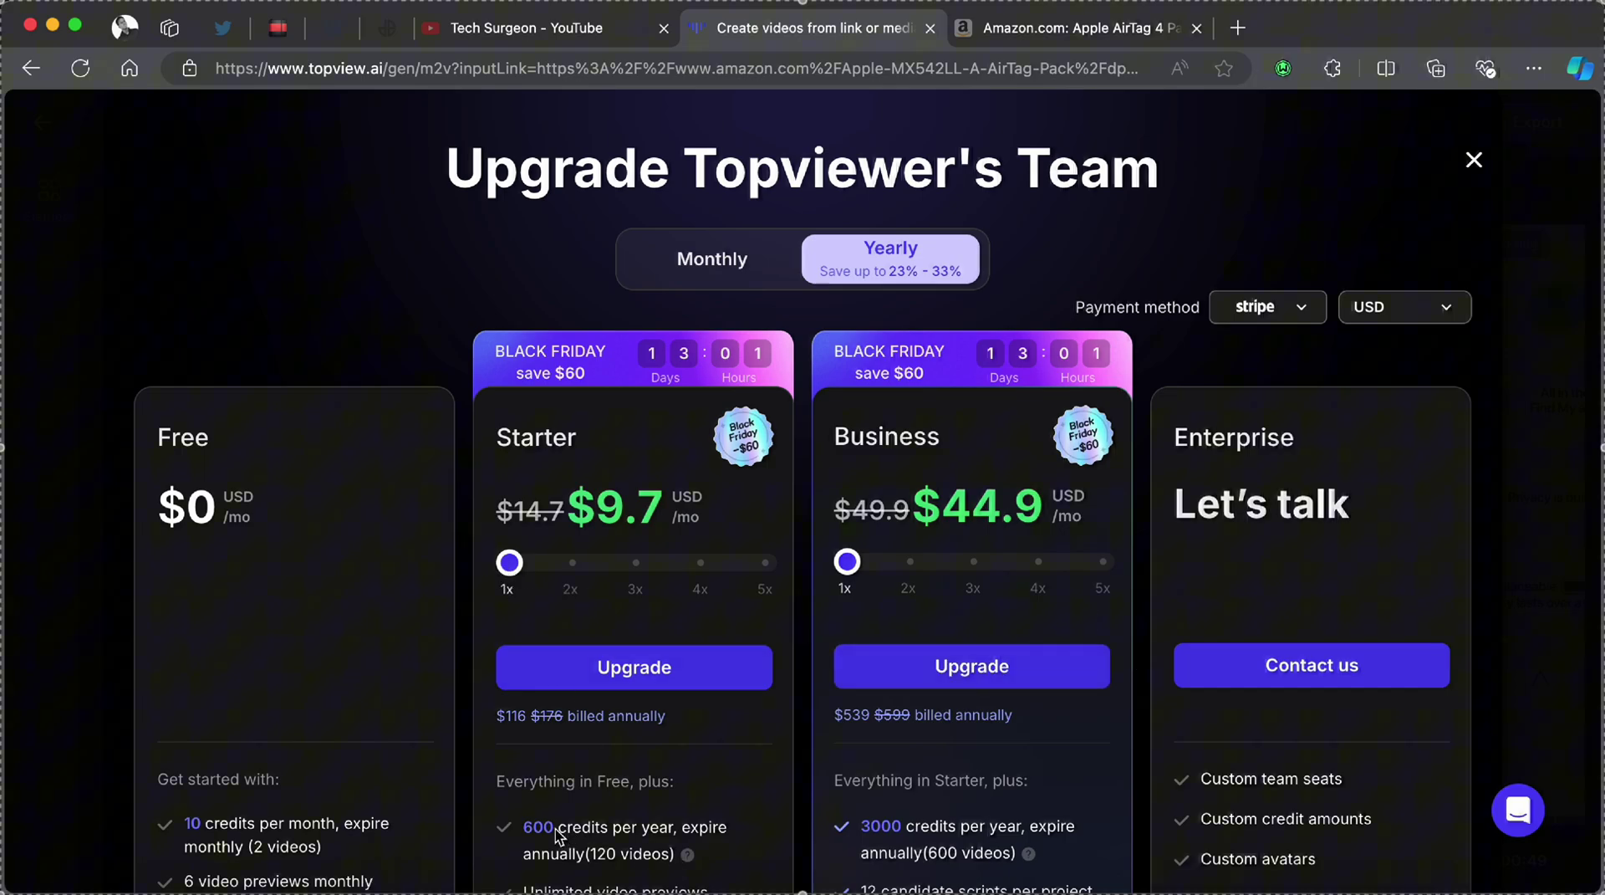
pyautogui.click(571, 565)
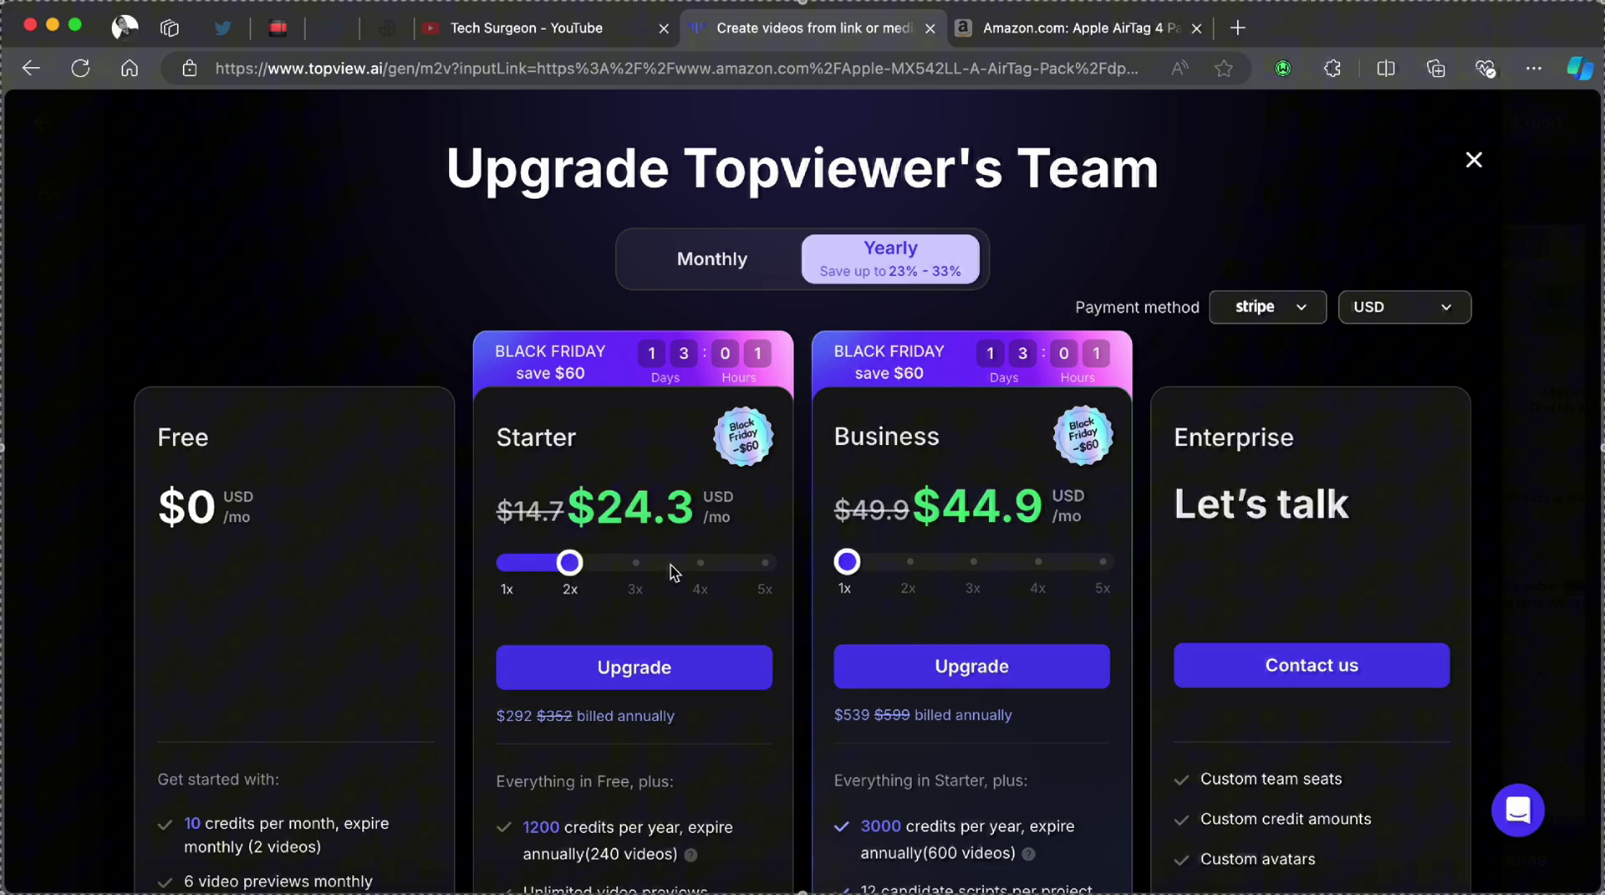
pyautogui.moveTo(568, 563); pyautogui.dragTo(638, 563)
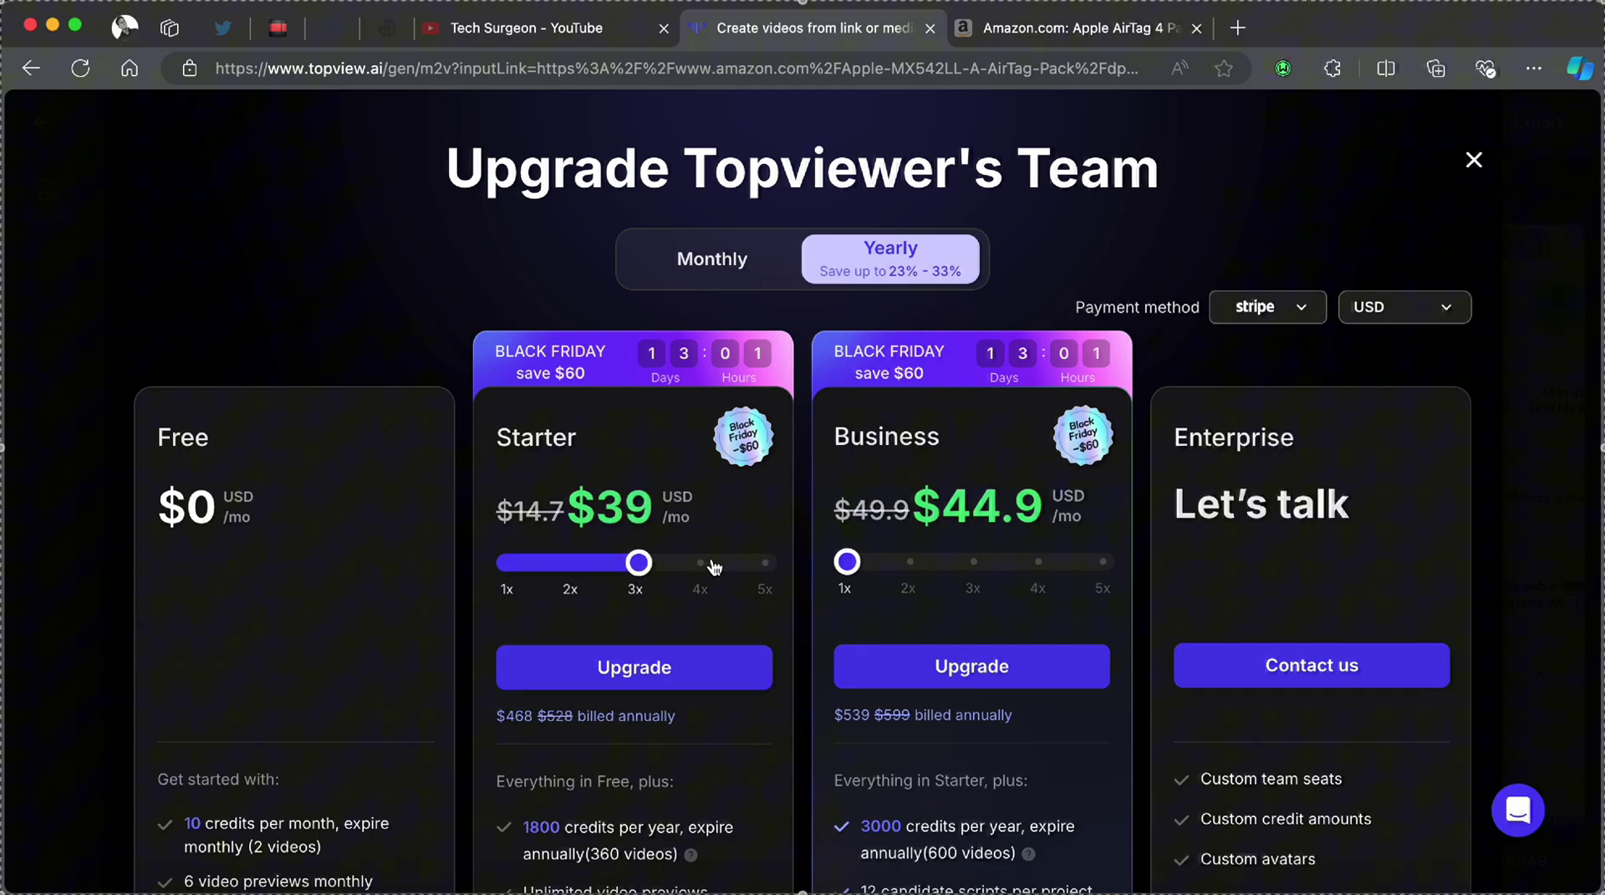
pyautogui.click(704, 565)
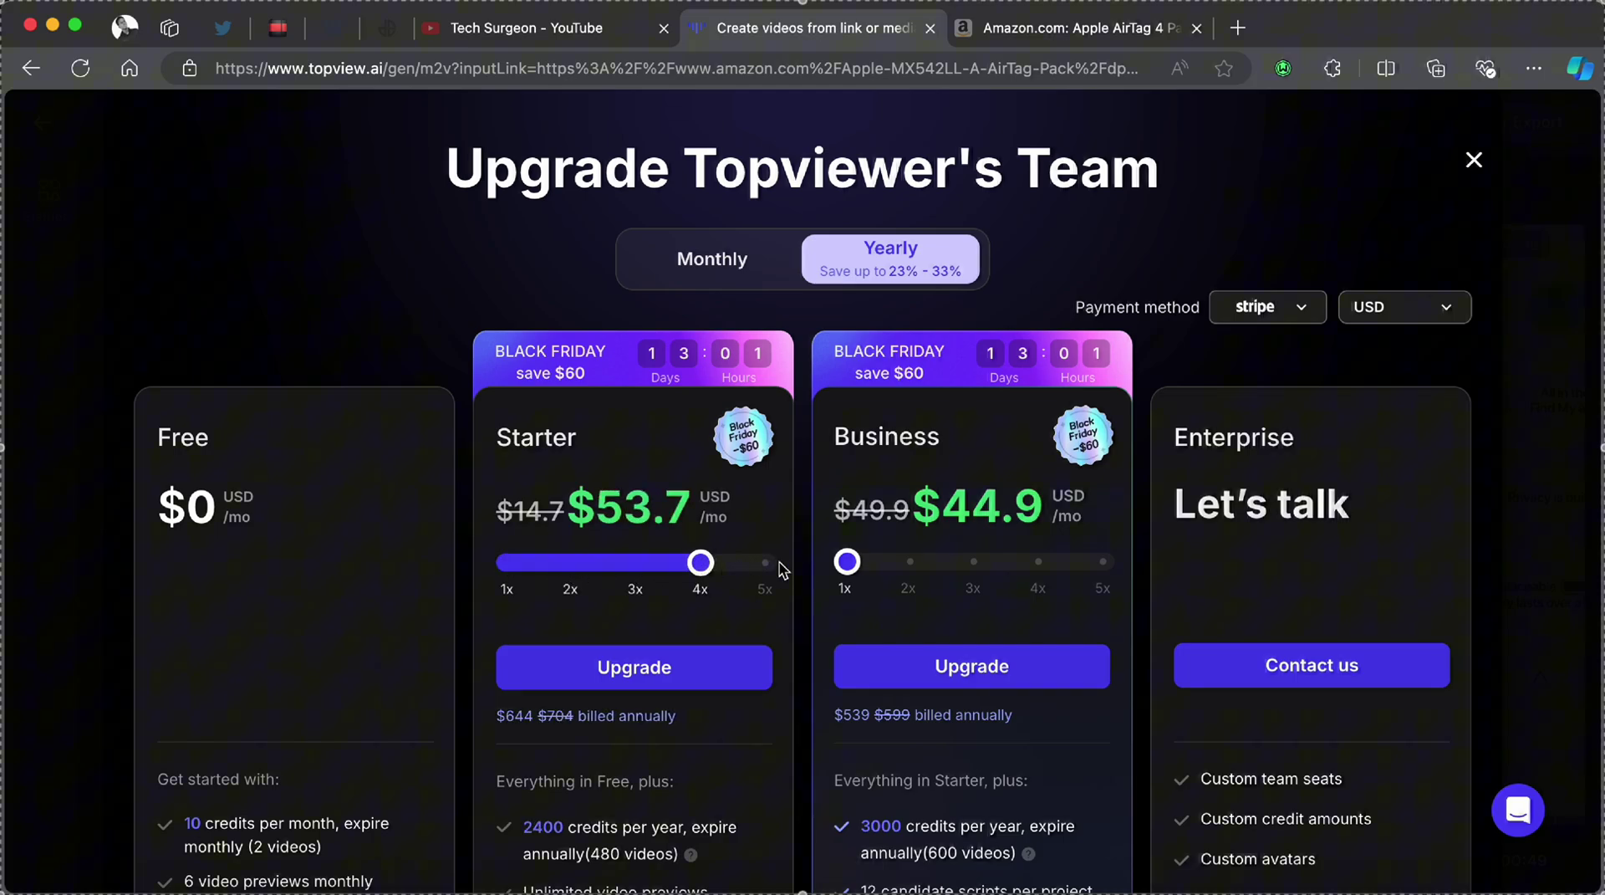
pyautogui.click(768, 564)
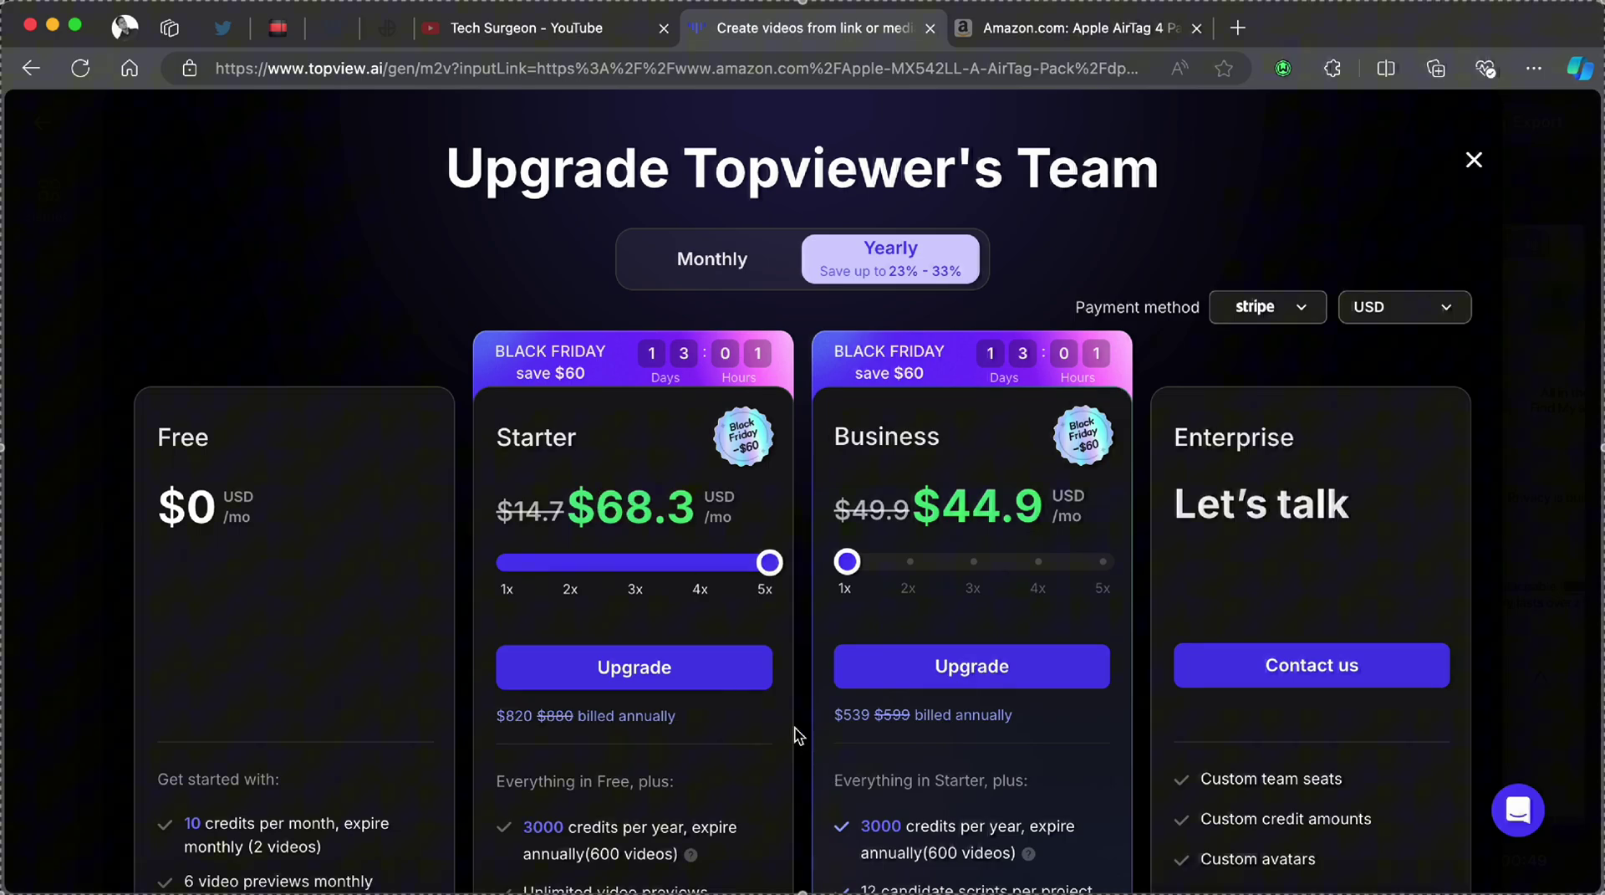
pyautogui.click(700, 562)
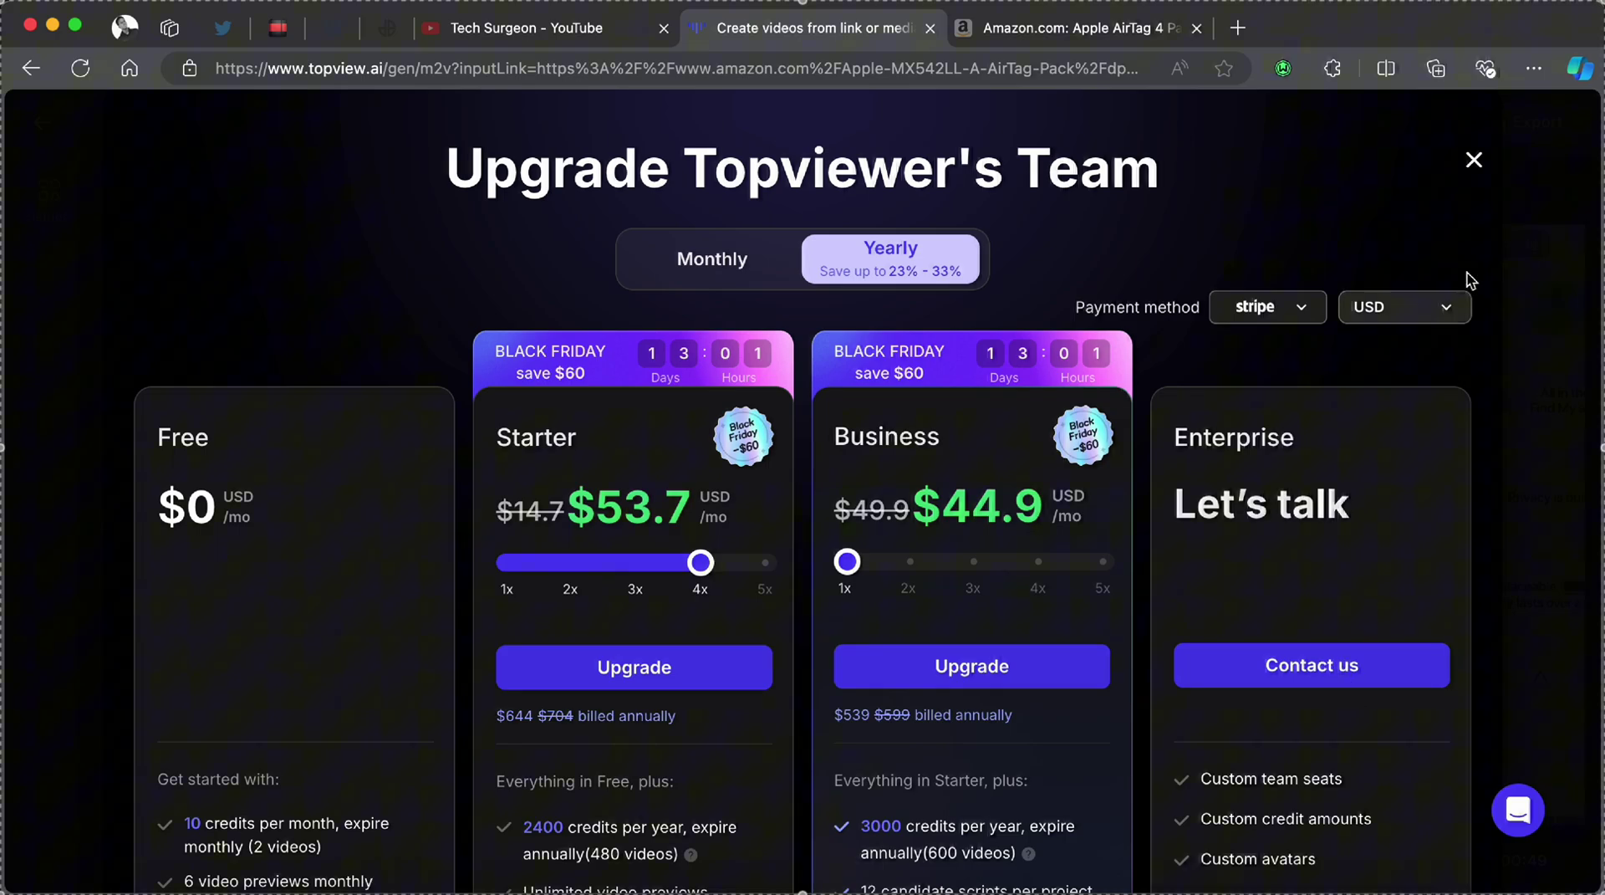
# - Close the pricing plans and export the video with No watermark
pyautogui.click(1473, 161)
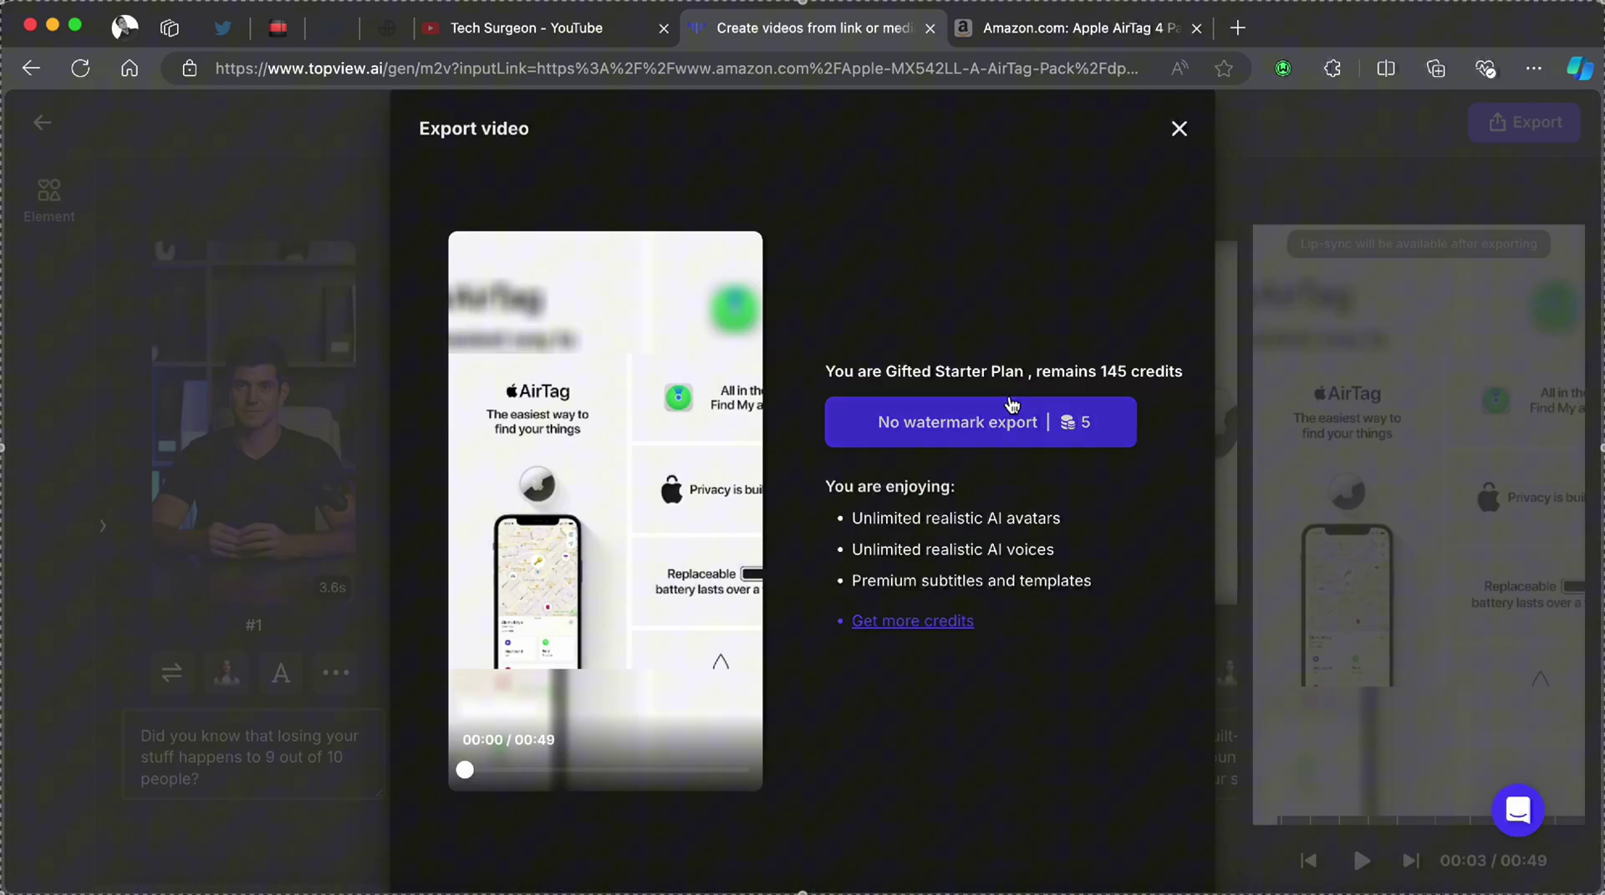
pyautogui.click(957, 426)
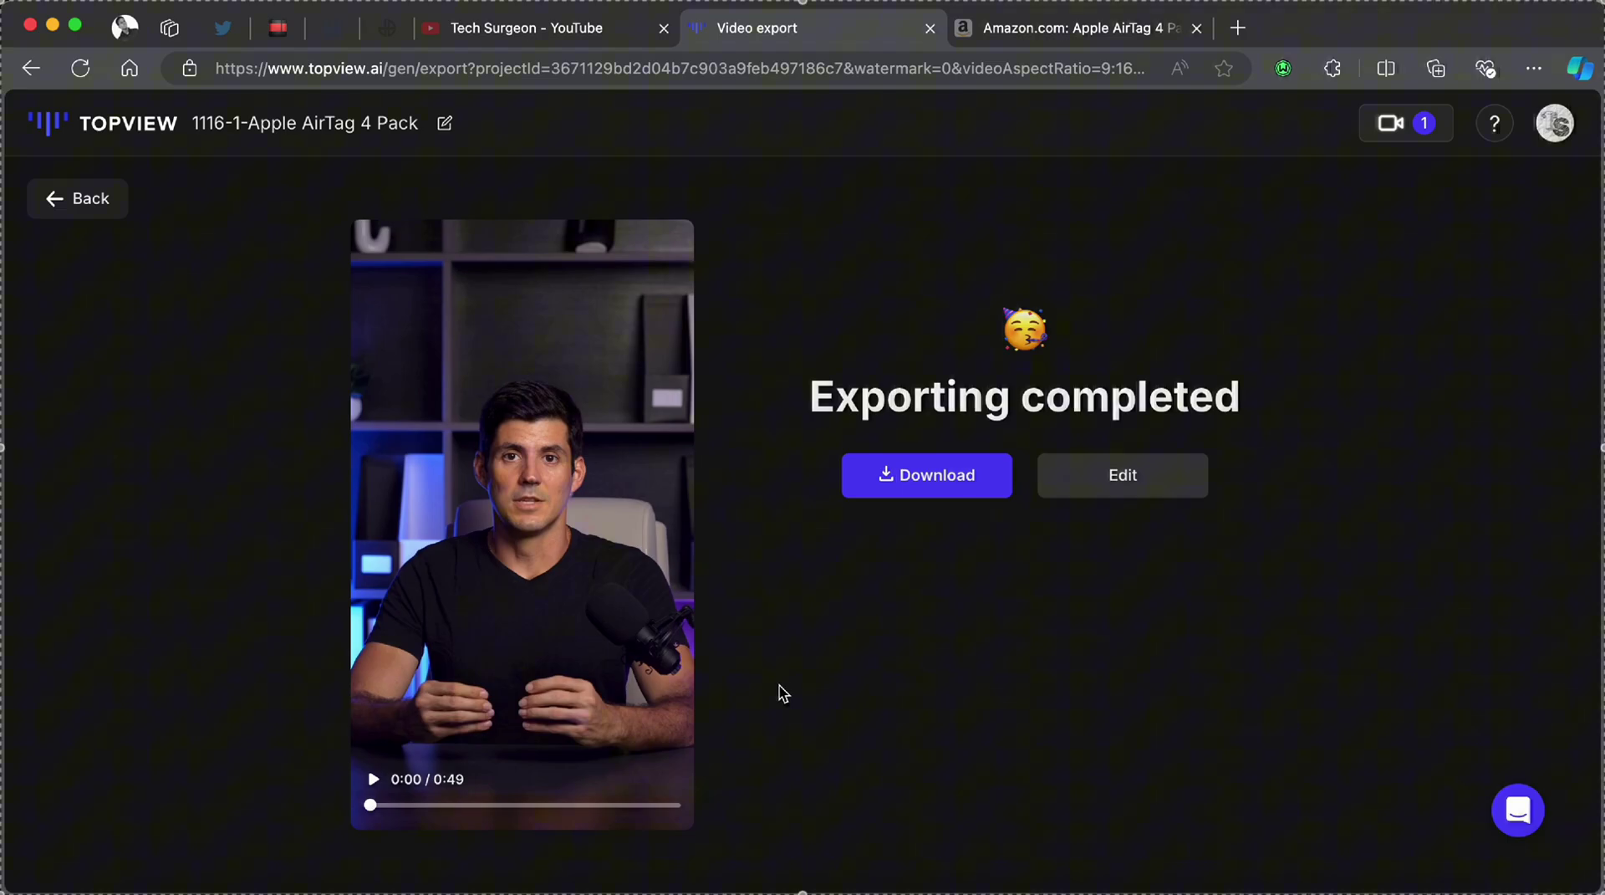
# - Play, pause and resume the exported 0:49 AirTag video, raising the volume
pyautogui.moveTo(591, 750)
pyautogui.click(373, 780)
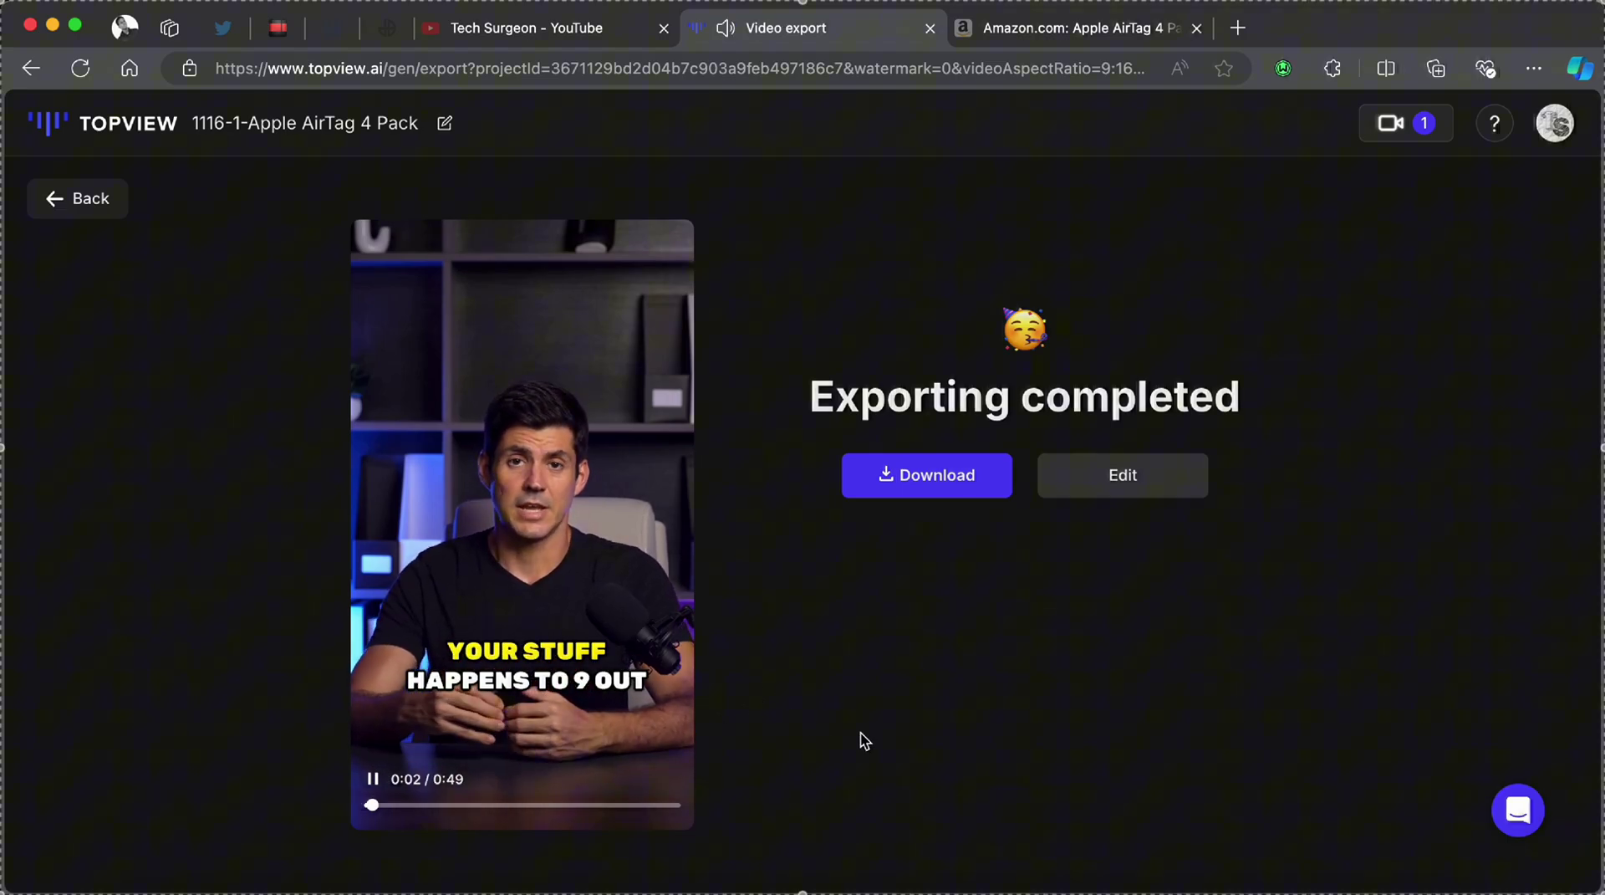
pyautogui.press('XF86AudioRaiseVolume')
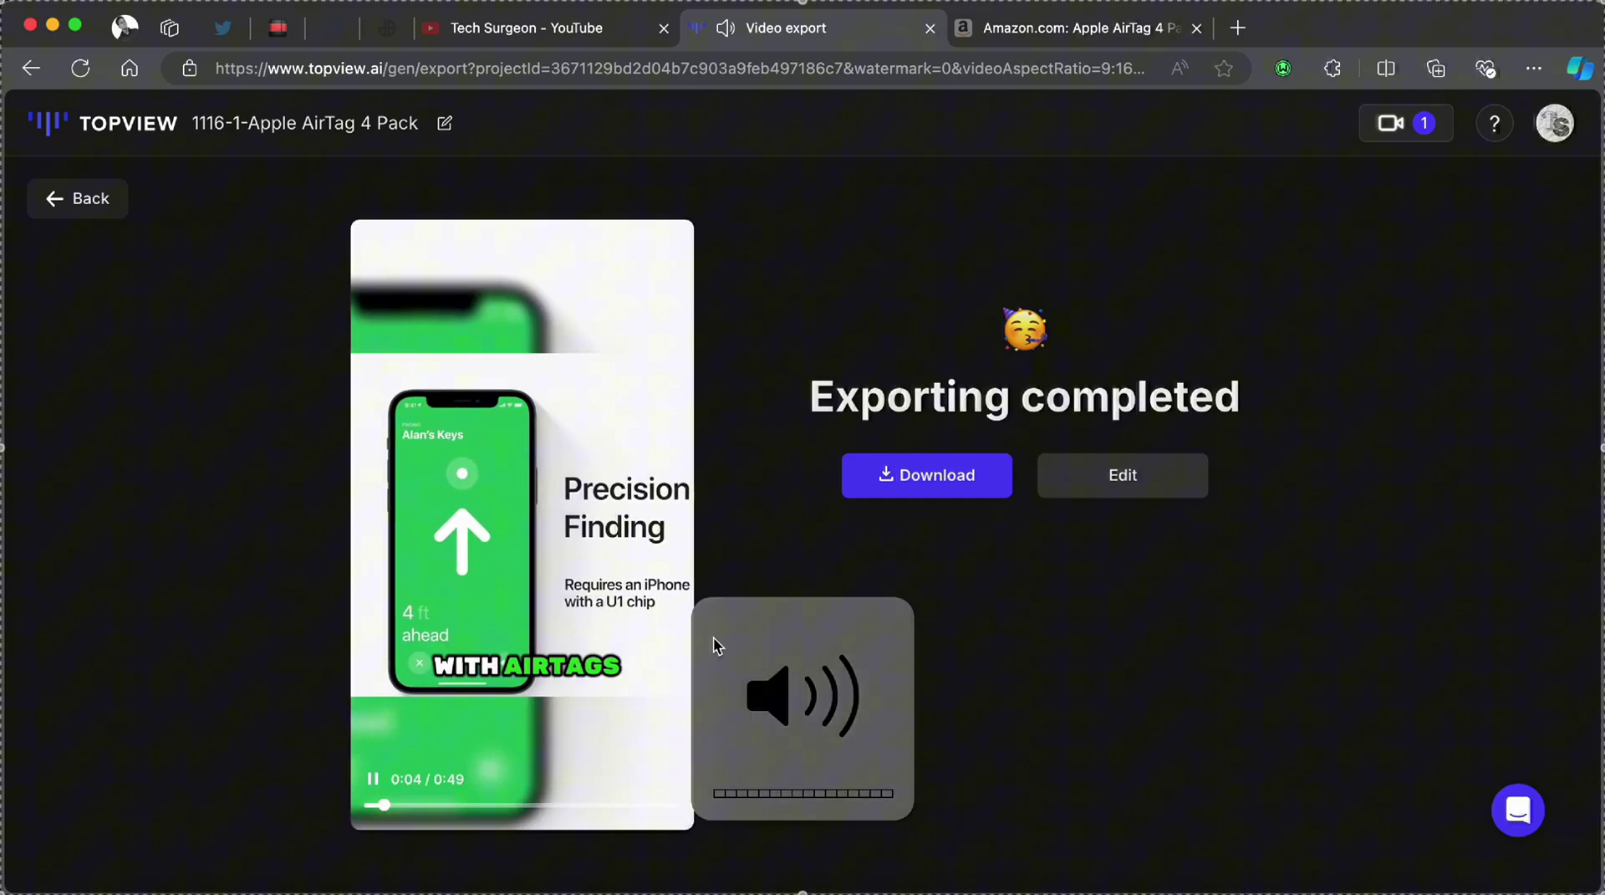
pyautogui.moveTo(628, 598)
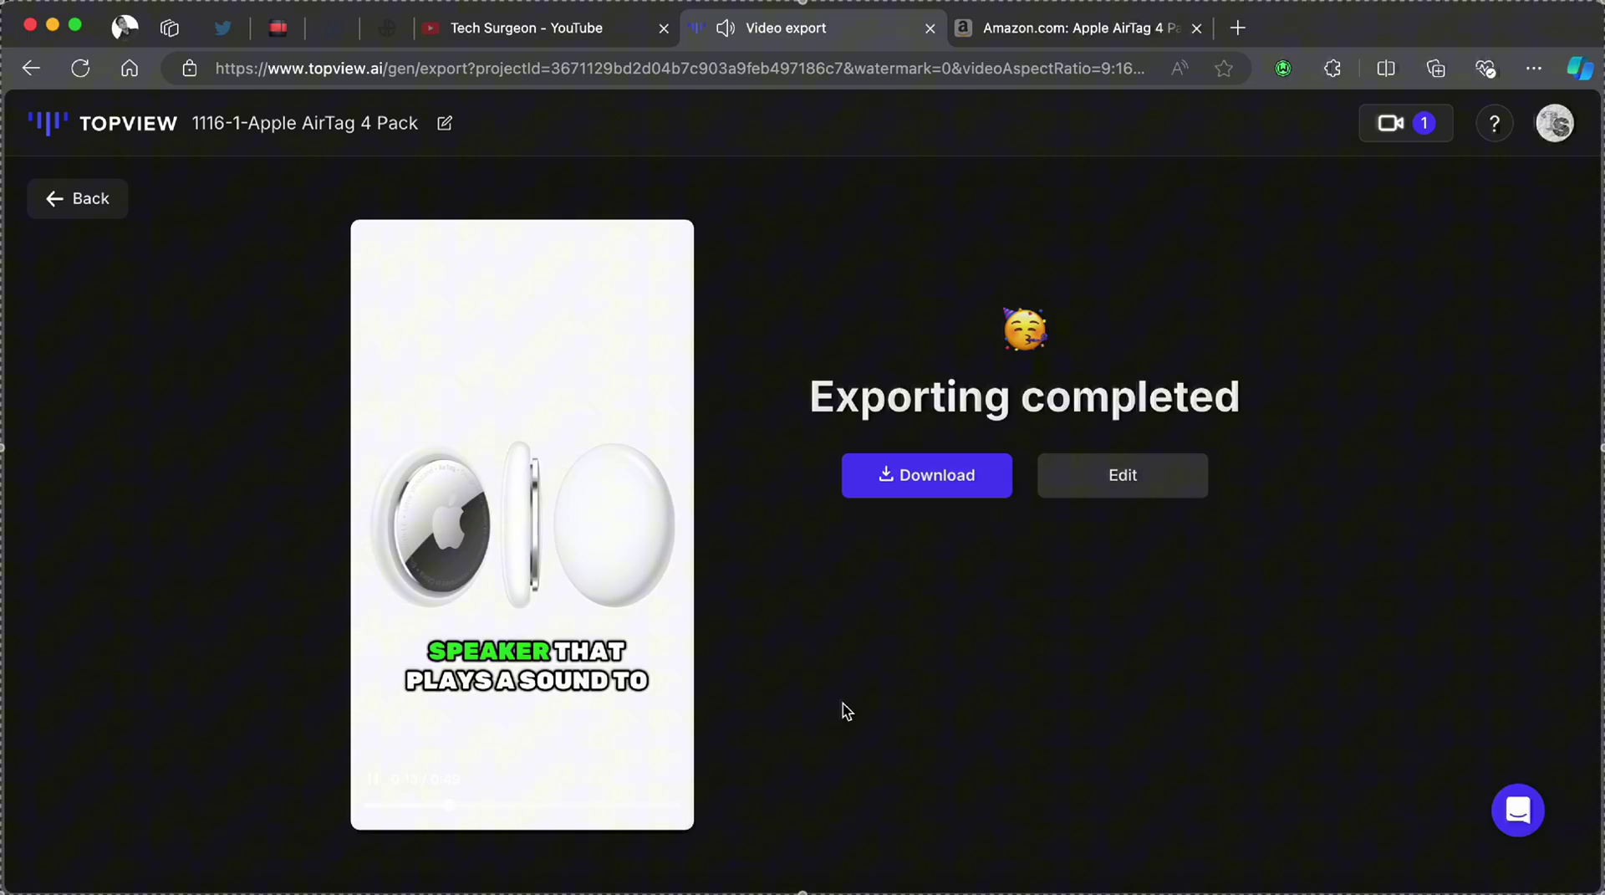
pyautogui.click(373, 790)
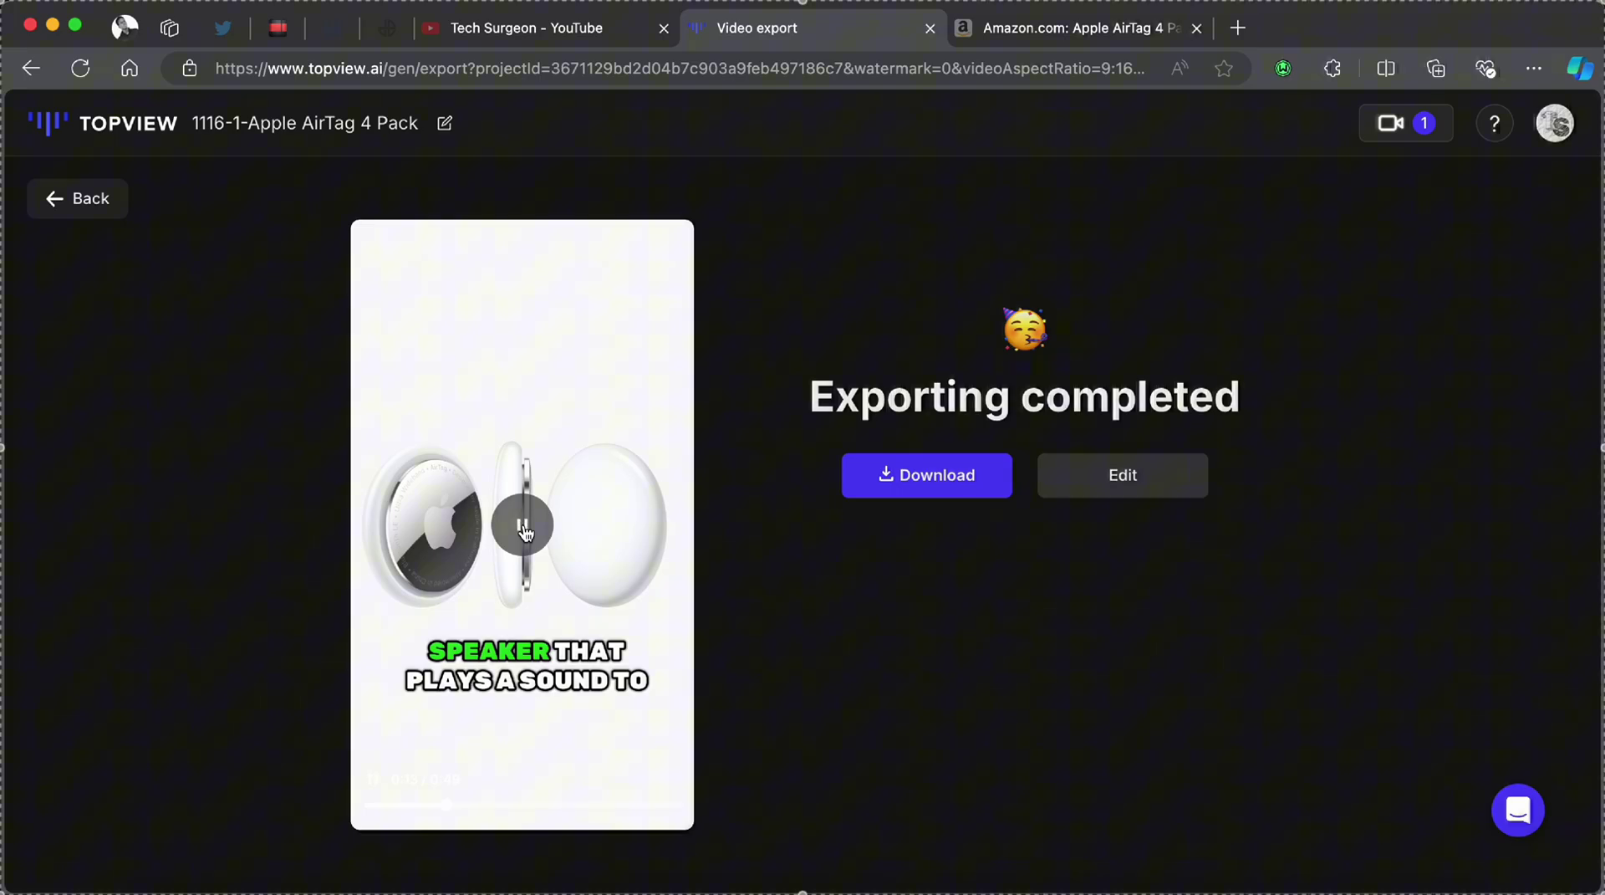
pyautogui.click(524, 528)
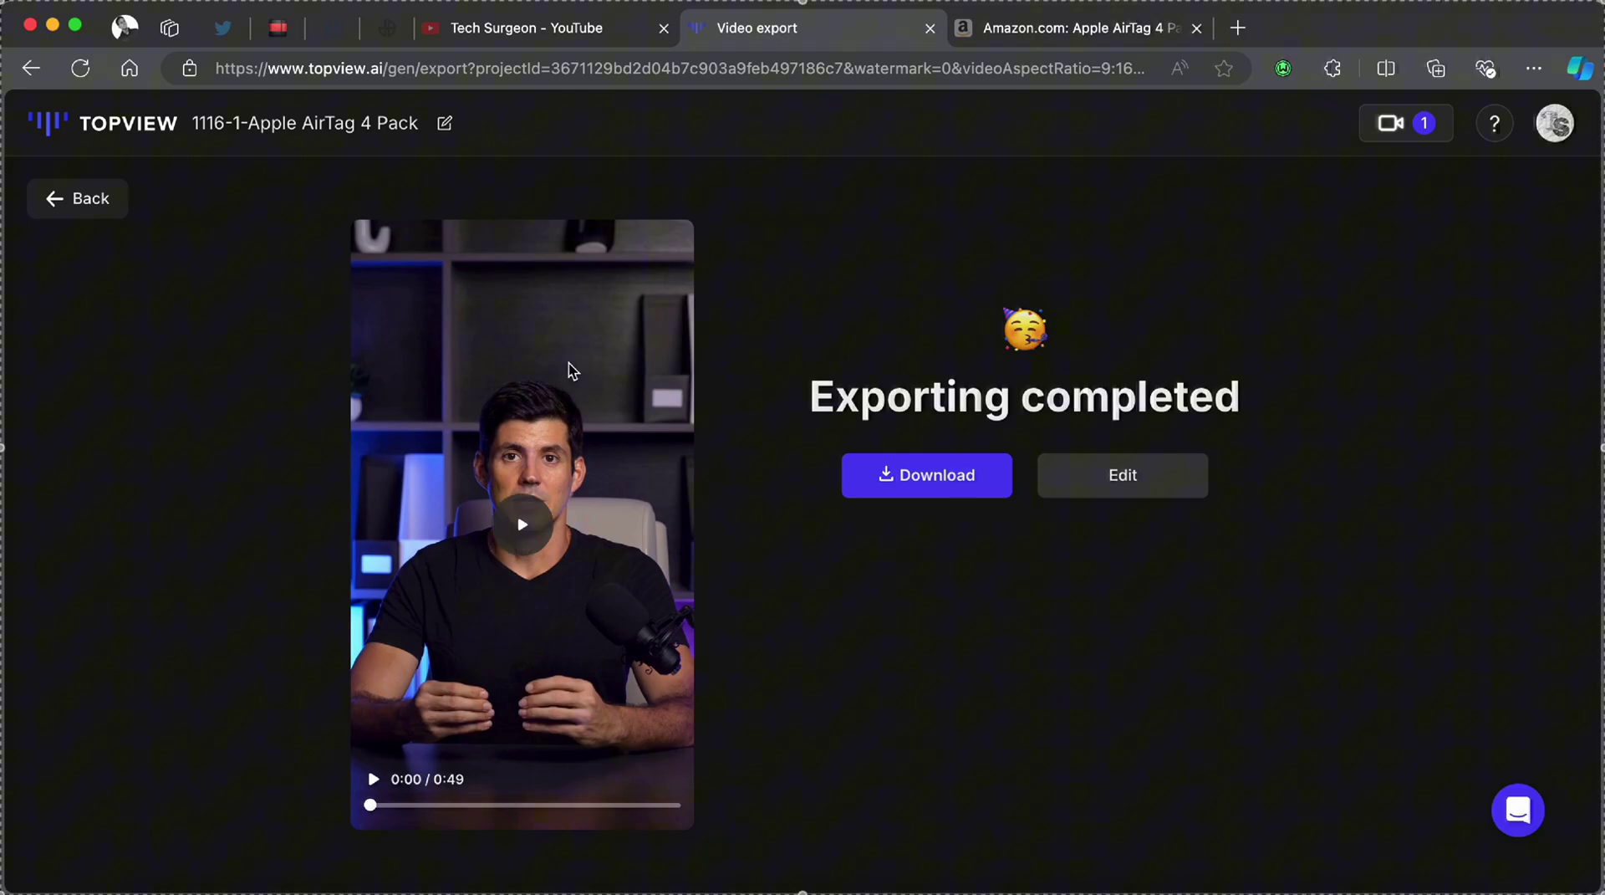
# - Switch to the Tech Surgeon YouTube channel tab
pyautogui.click(514, 33)
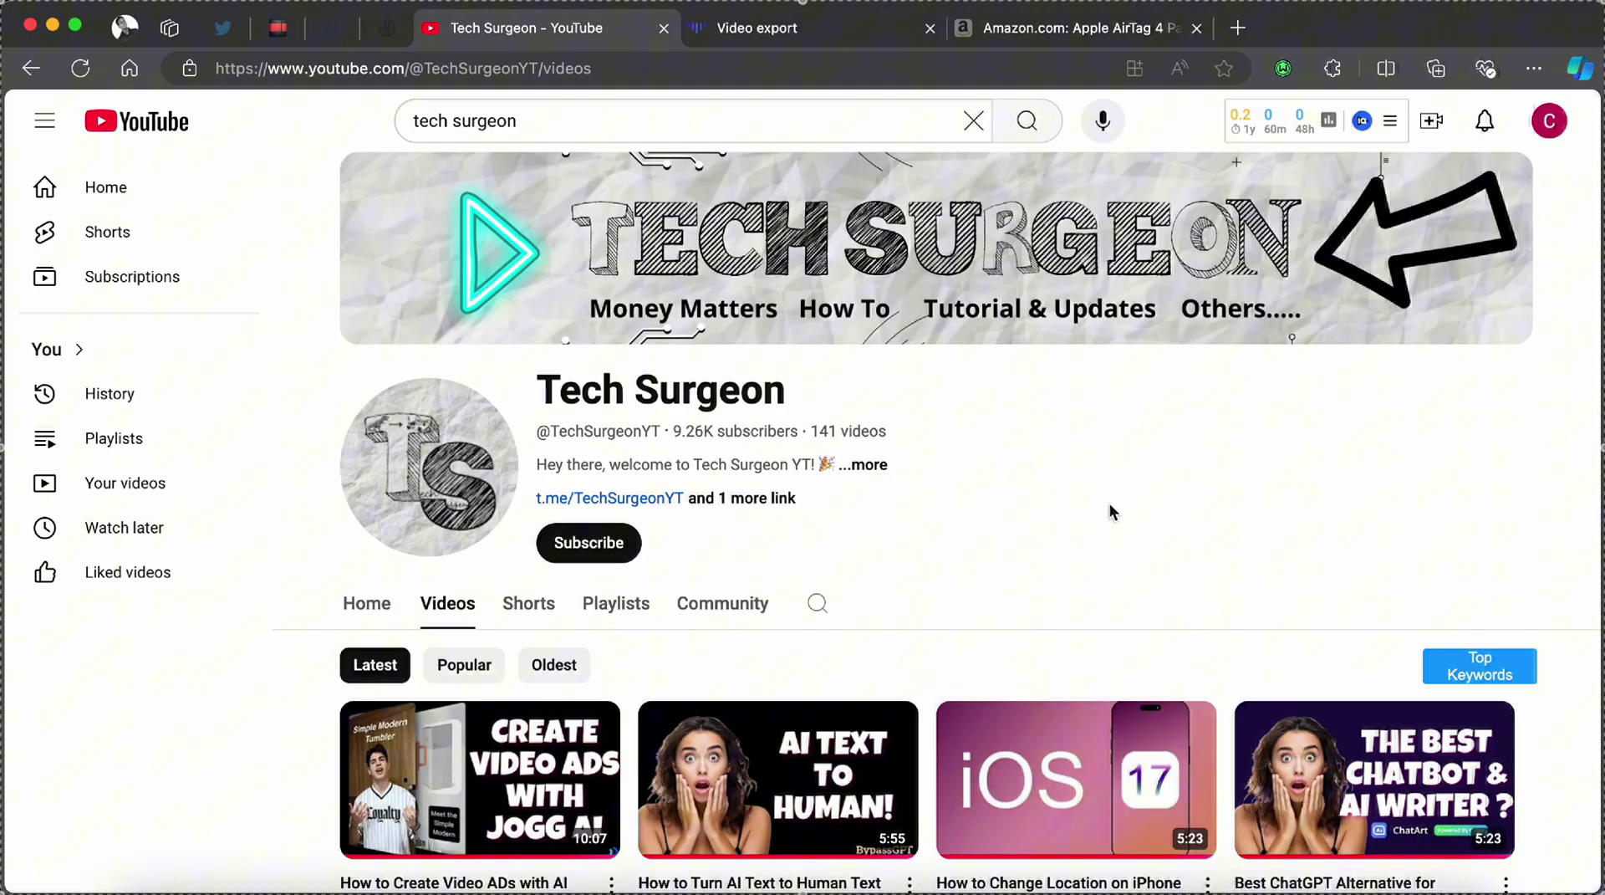